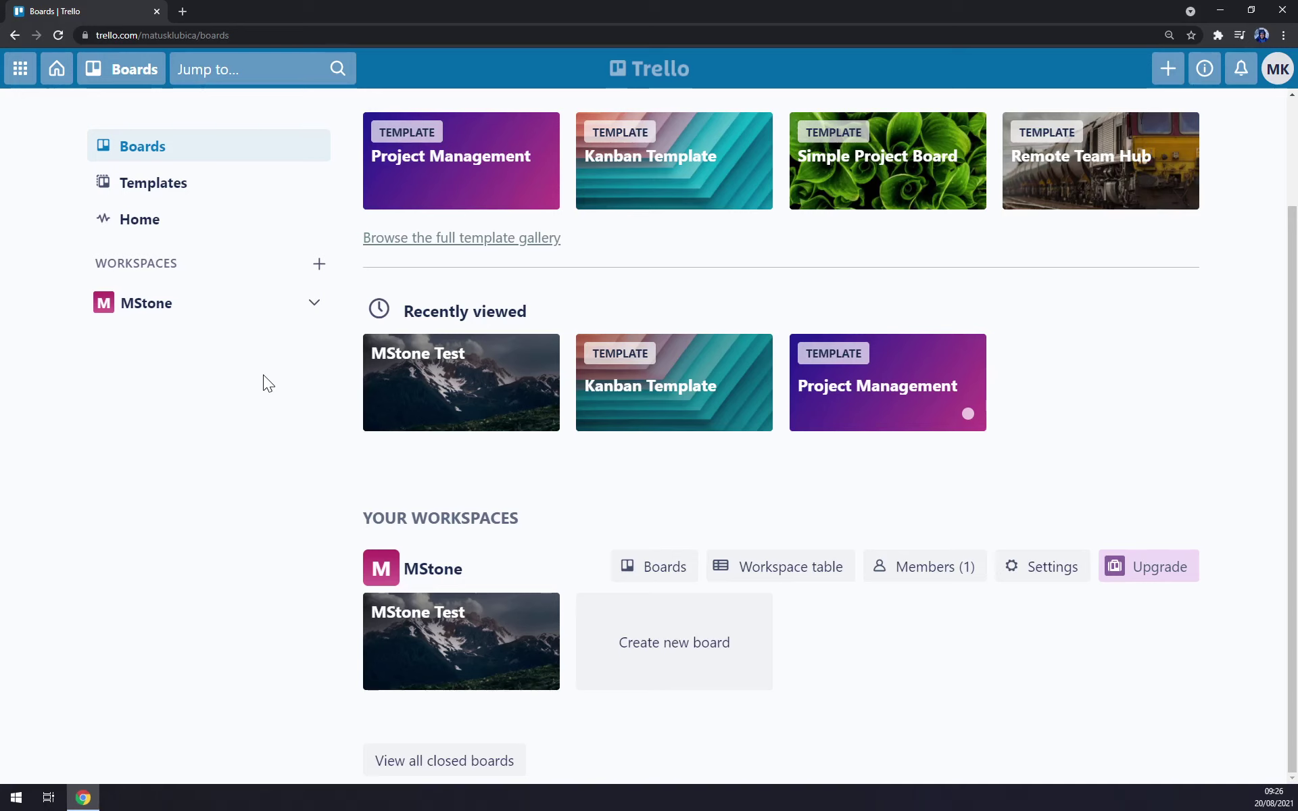
- Briefly view the MStone Test board, then return to the boards home page
click(484, 406)
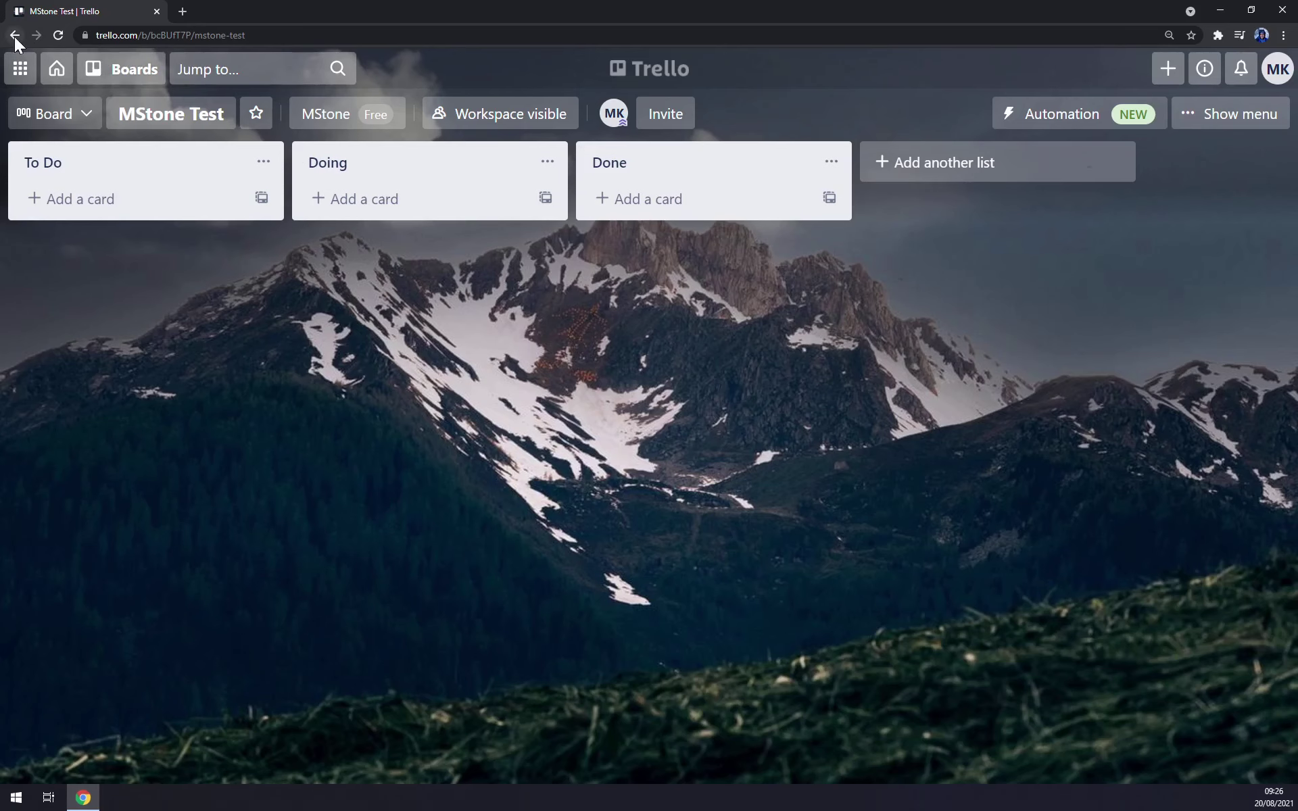
click(14, 36)
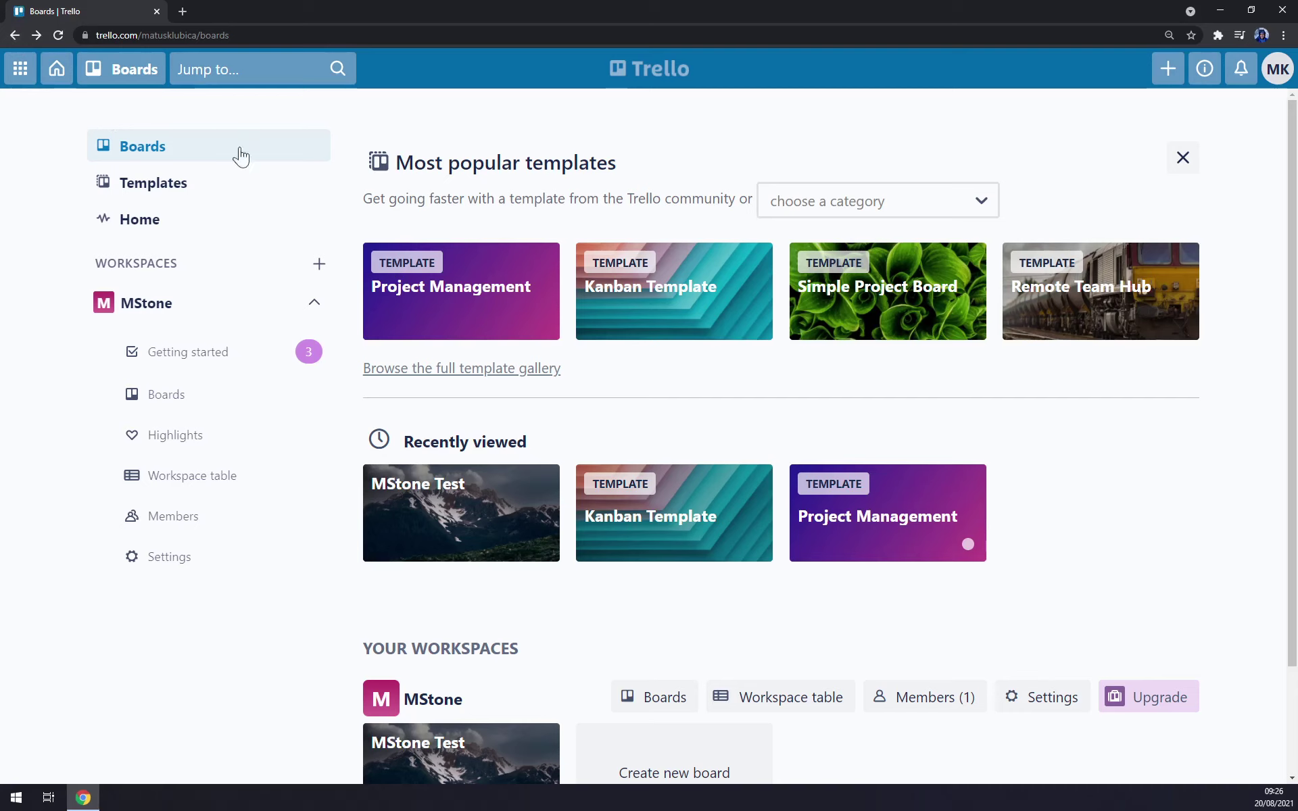
- Open the template gallery and scroll through the featured templates
click(173, 182)
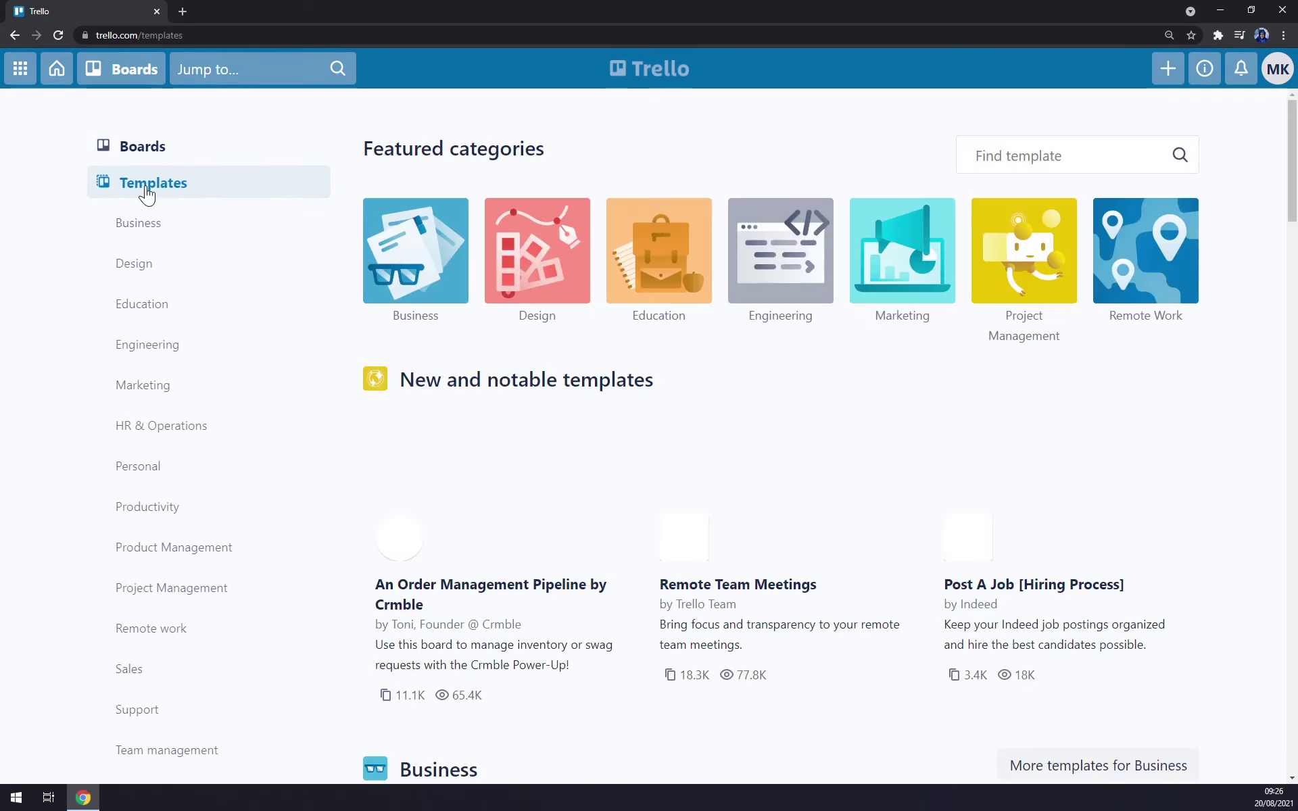
scroll(717, 450, down, 8)
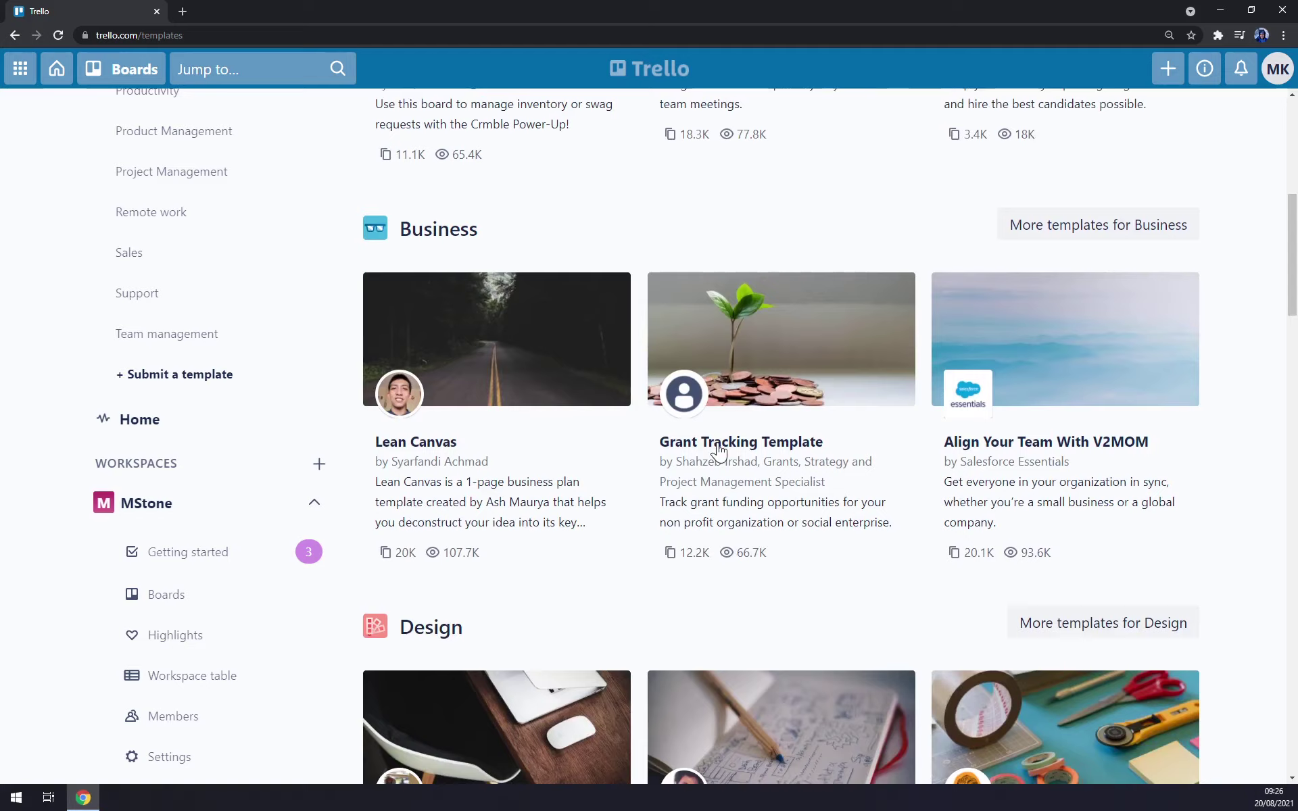
scroll(718, 450, up, 7)
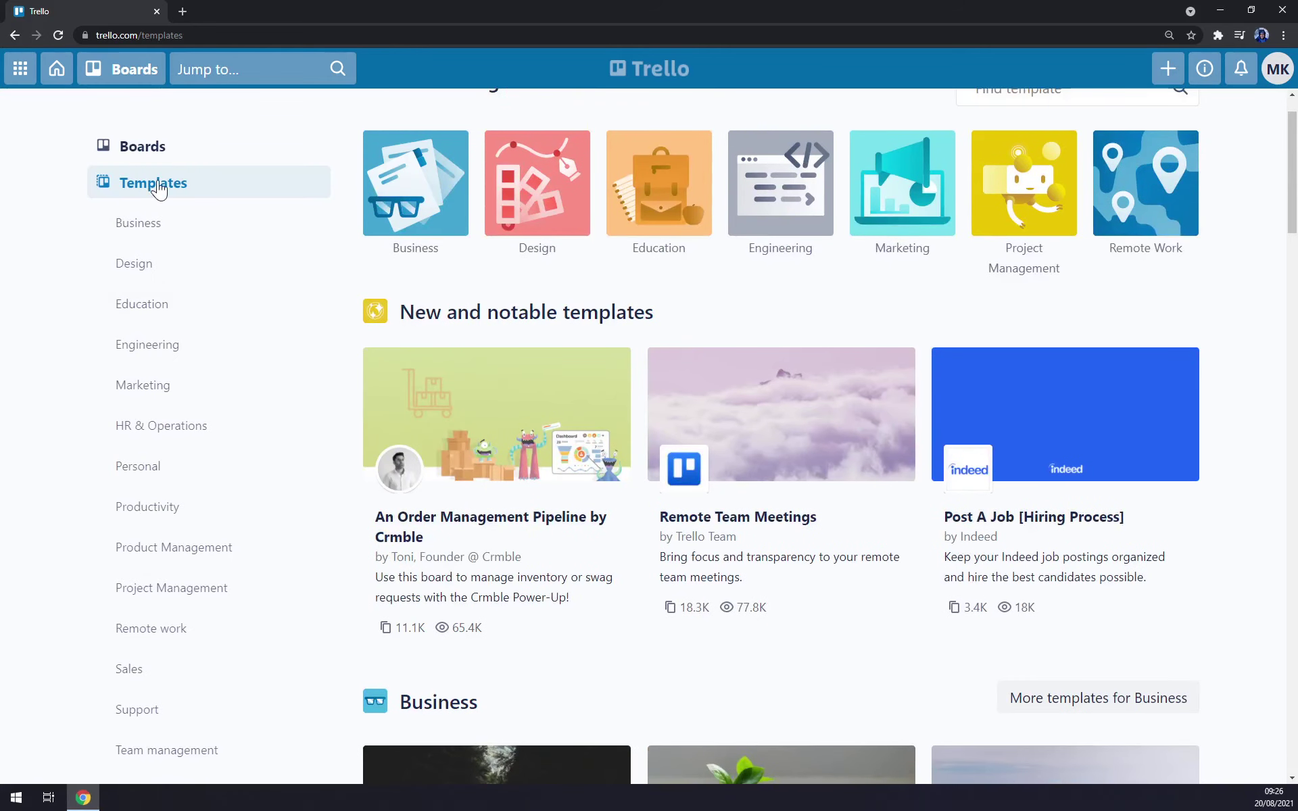
scroll(169, 202, down, 5)
scroll(197, 261, up, 6)
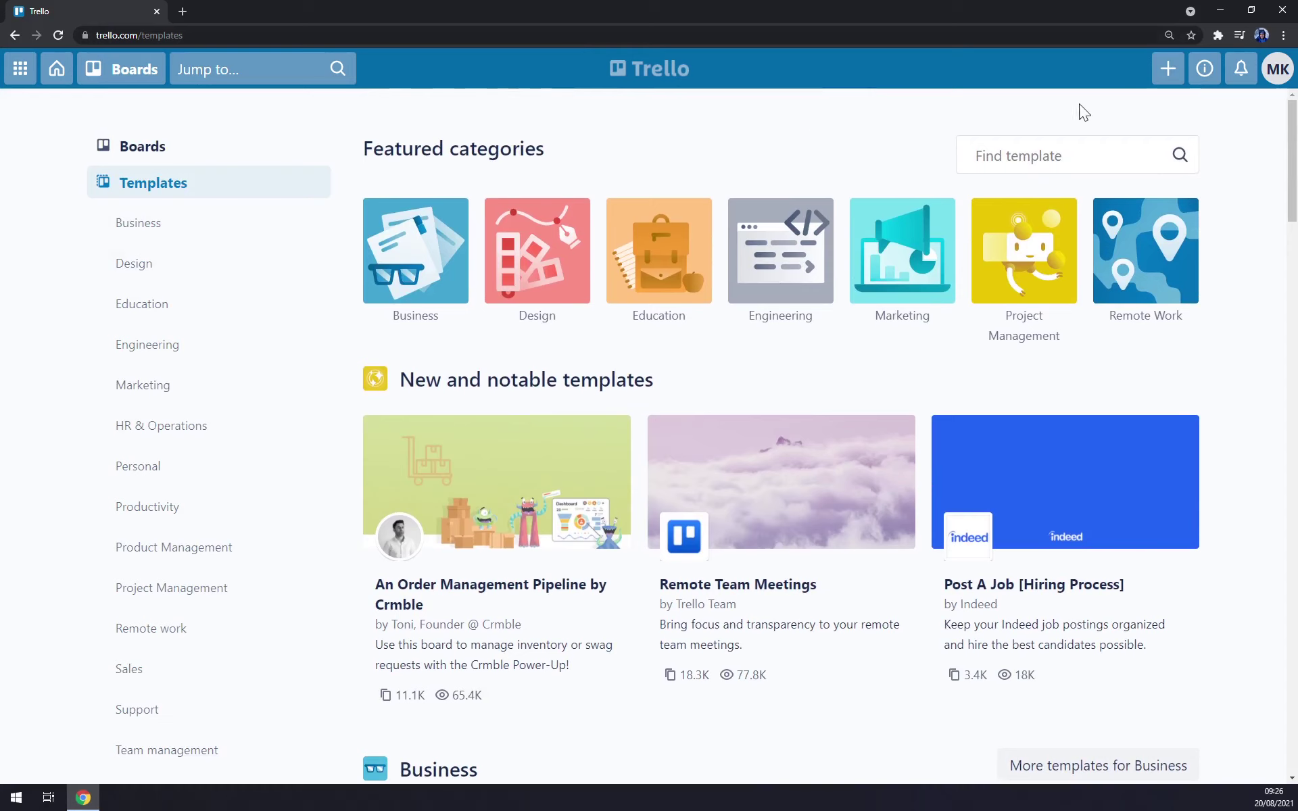
- Start a new board titled 'Tutorial'
click(1168, 71)
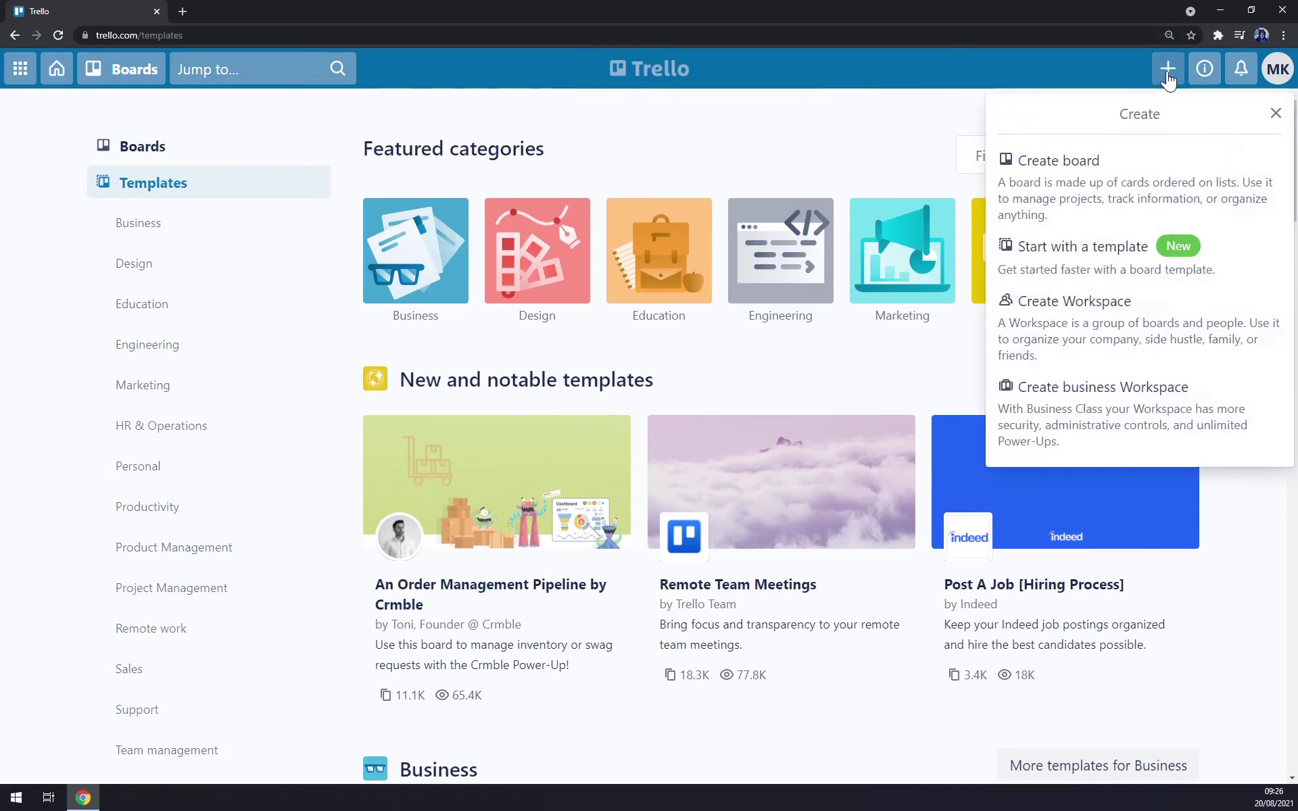
click(1110, 181)
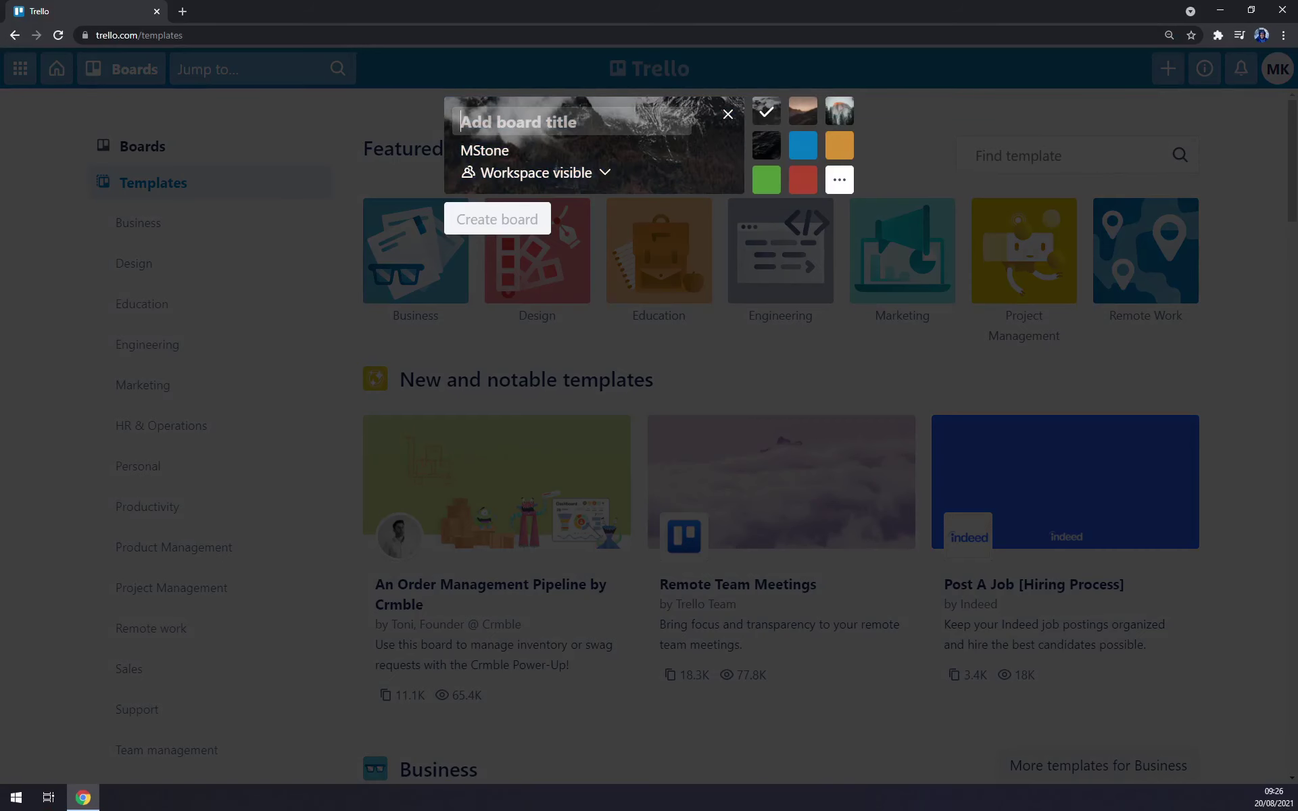
text(Tutorial)
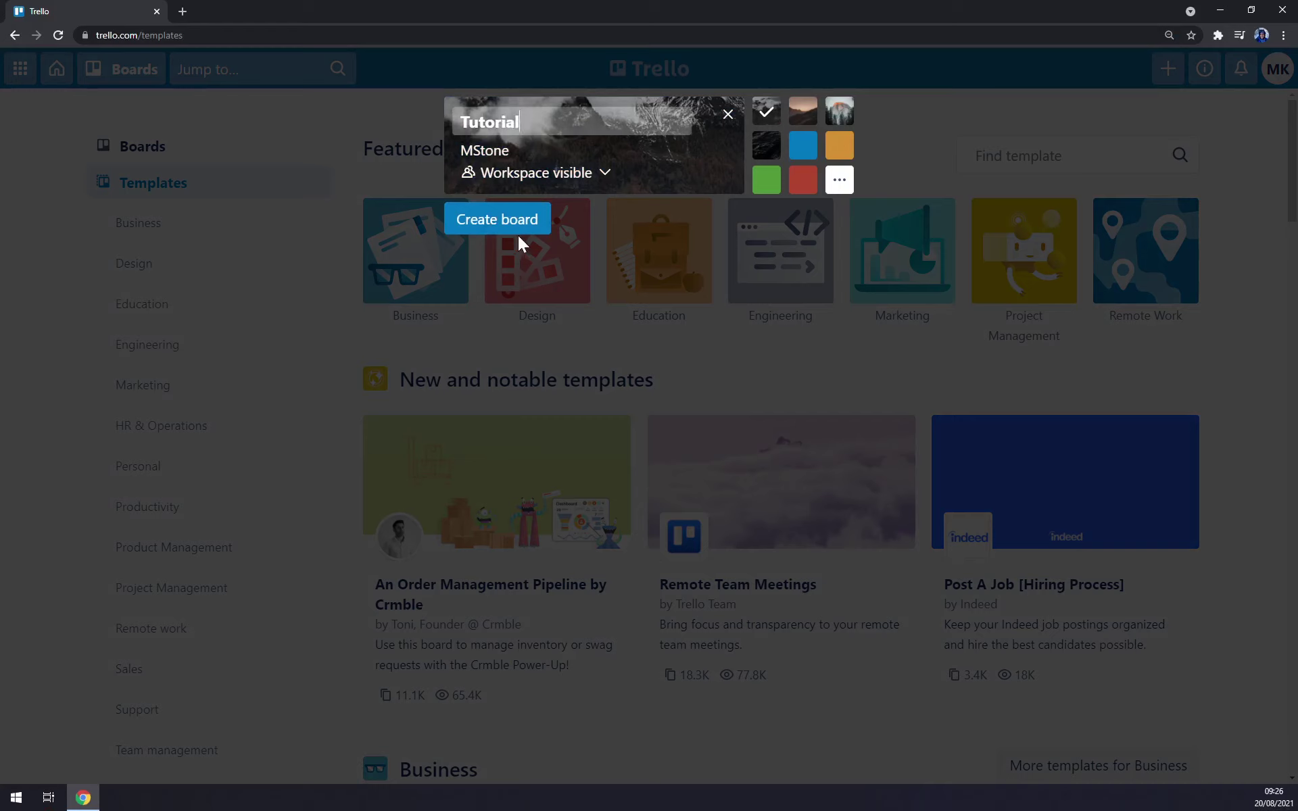
- Preview several background colours and photos, settle on blue, and show all background choices
click(801, 151)
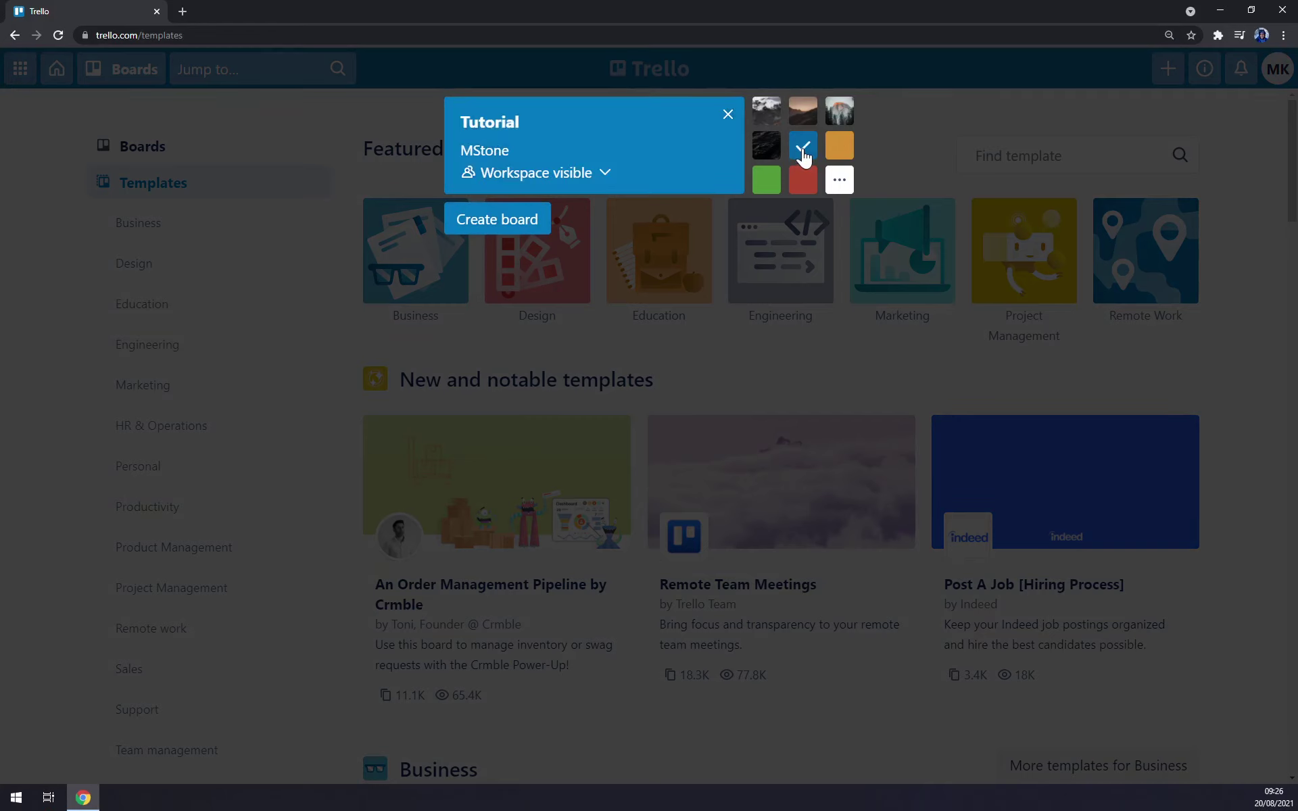
click(809, 122)
click(838, 116)
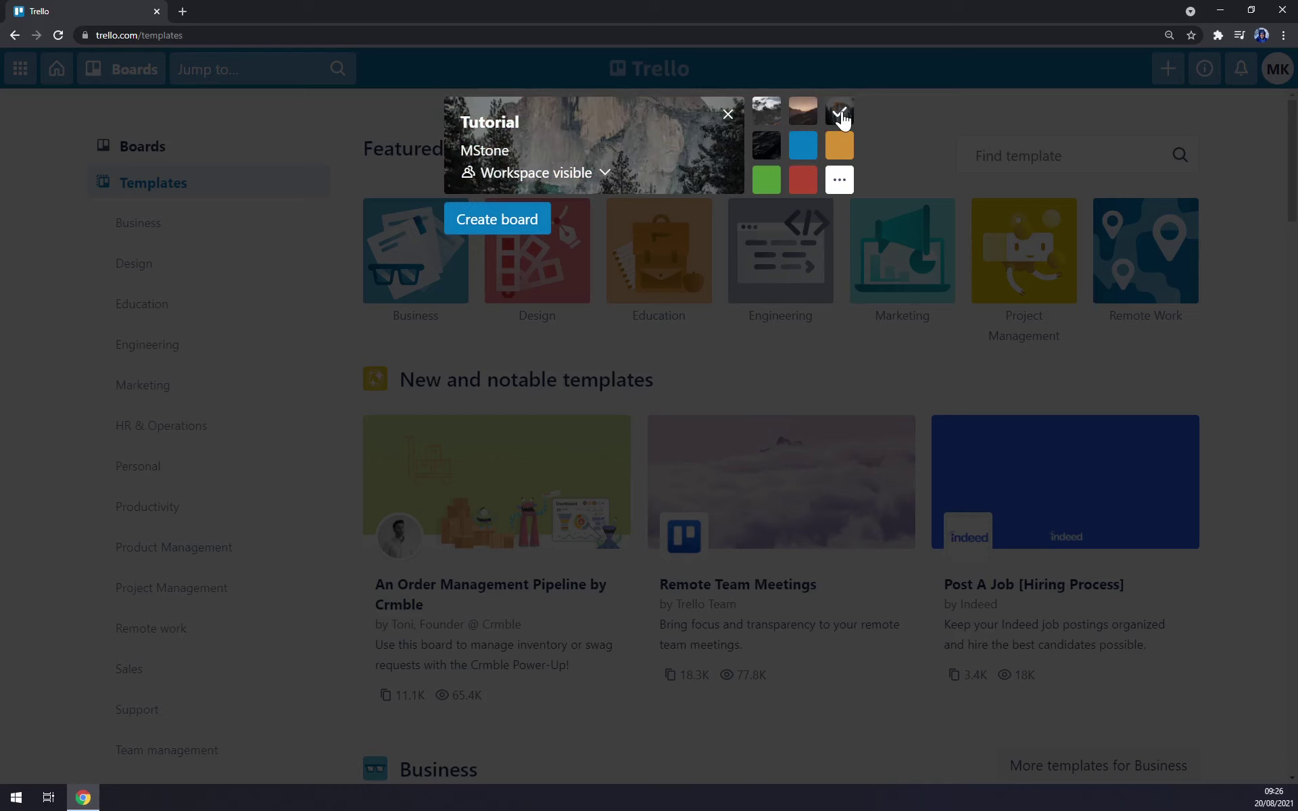
click(777, 152)
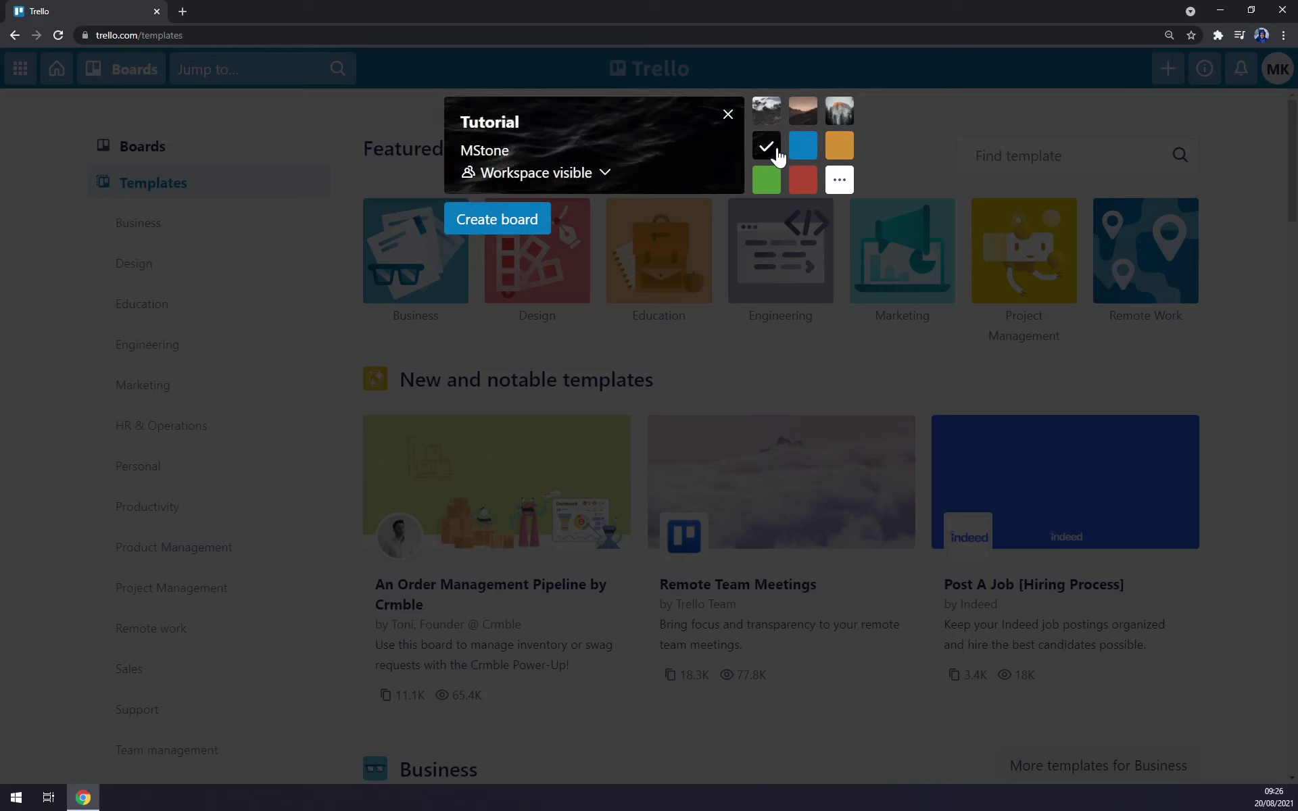
click(839, 146)
click(803, 147)
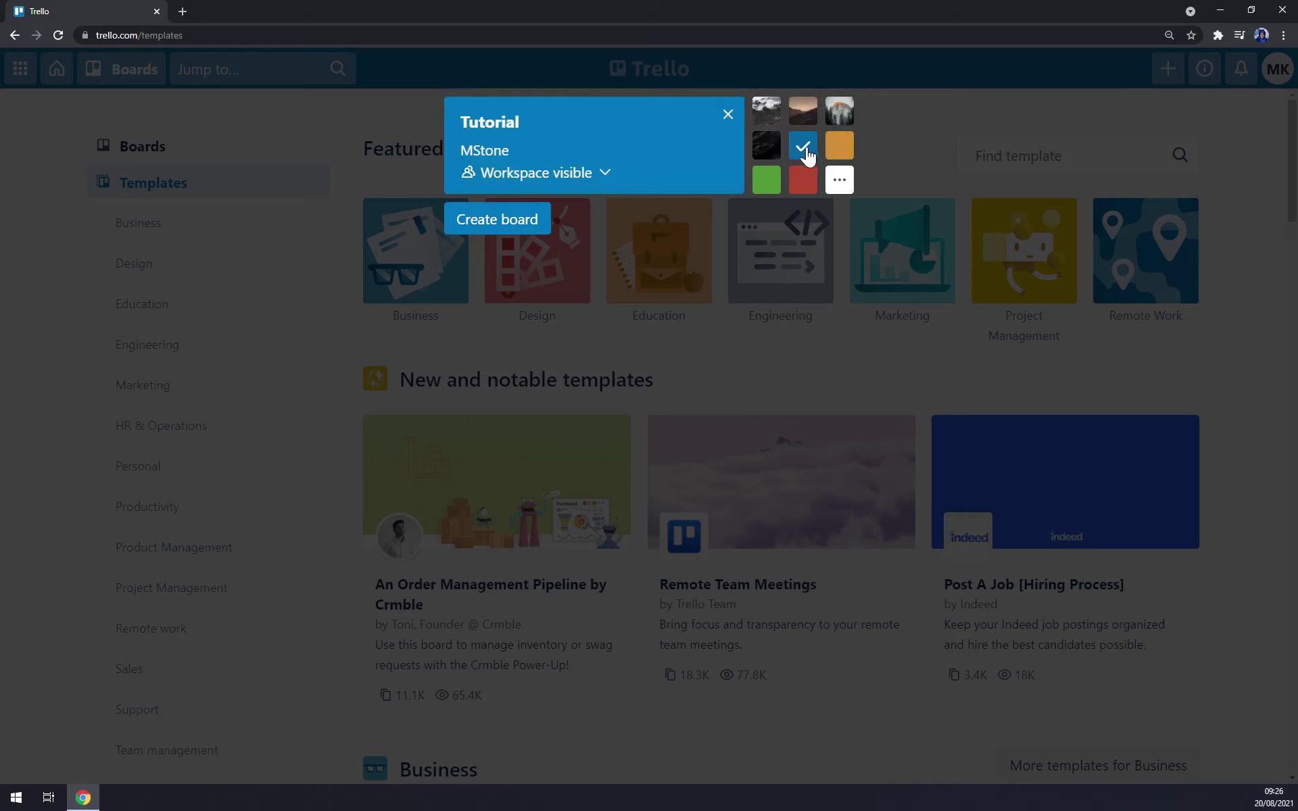
click(838, 180)
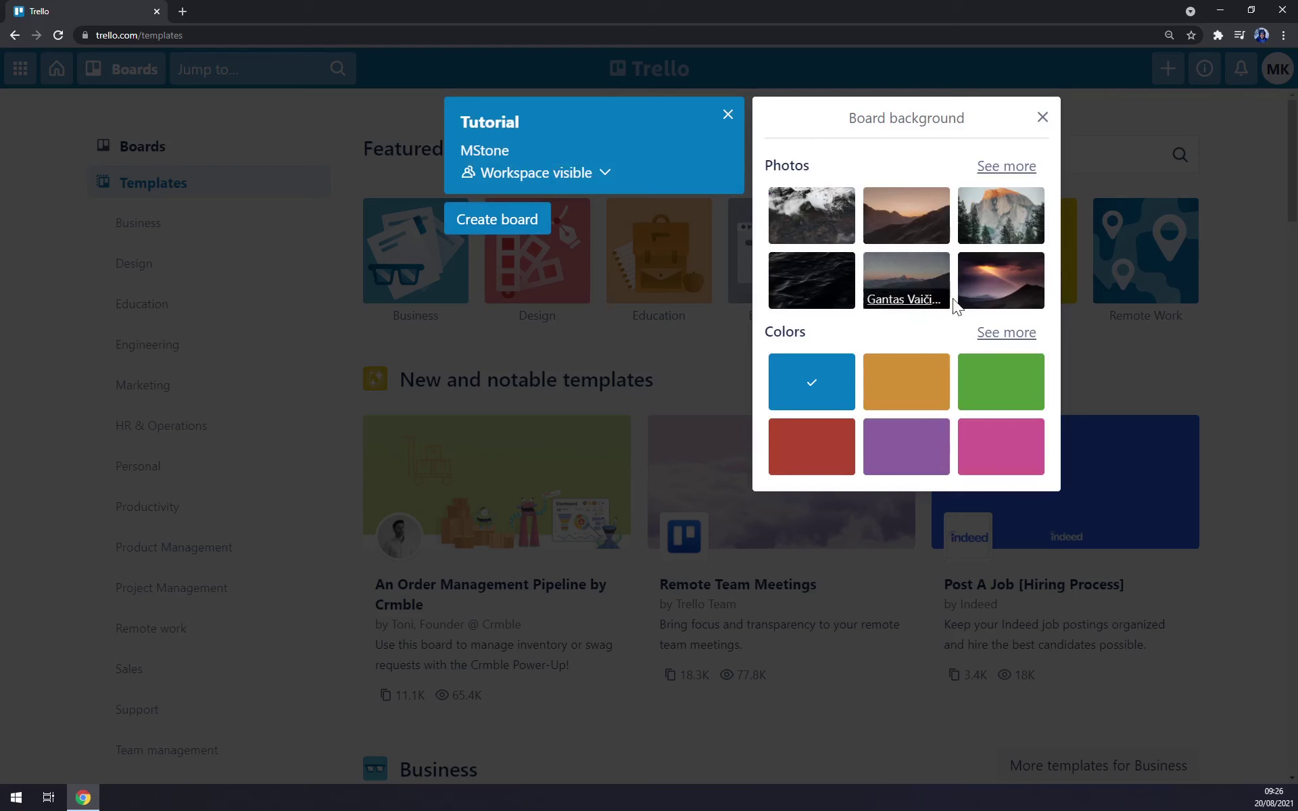
- Pick the golden forest Unsplash photo from the expanded grid and create the Tutorial board
click(1006, 167)
scroll(899, 385, down, 2)
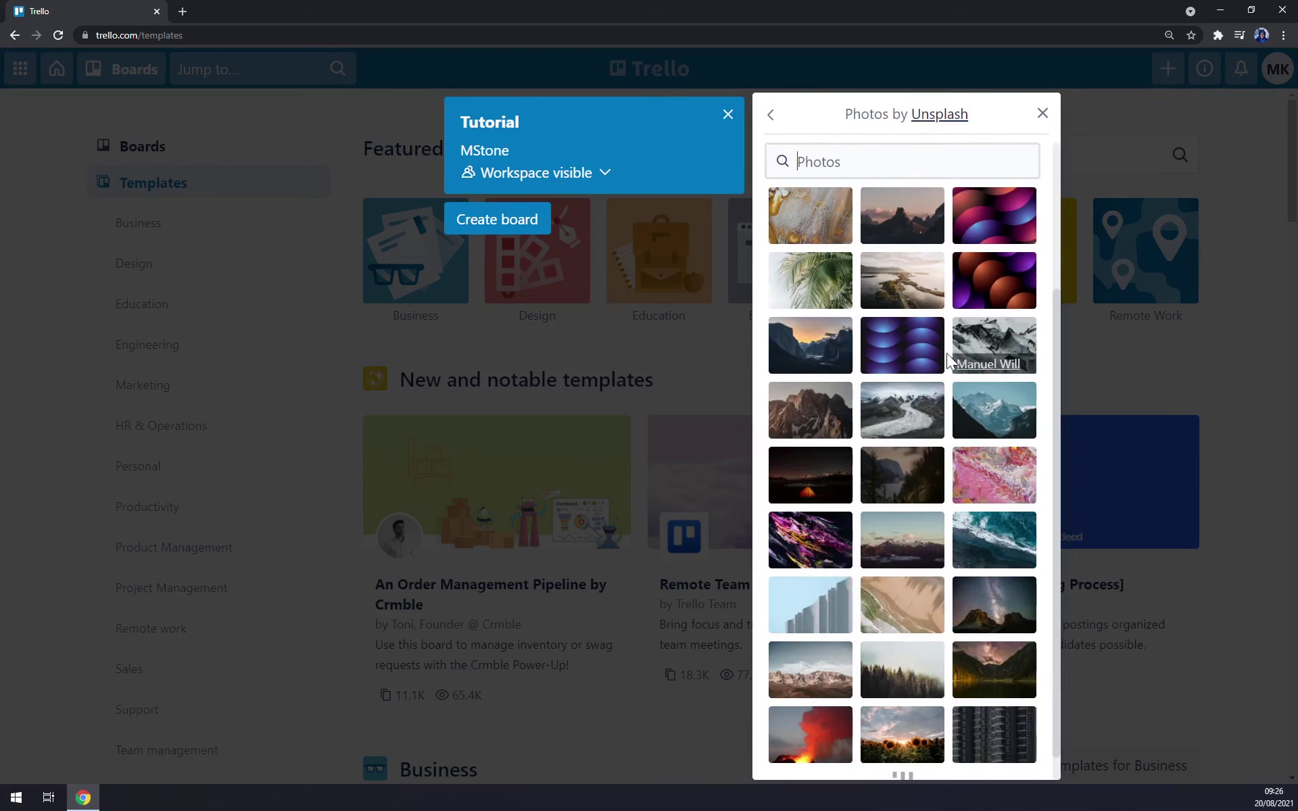
scroll(891, 395, down, 1)
click(909, 549)
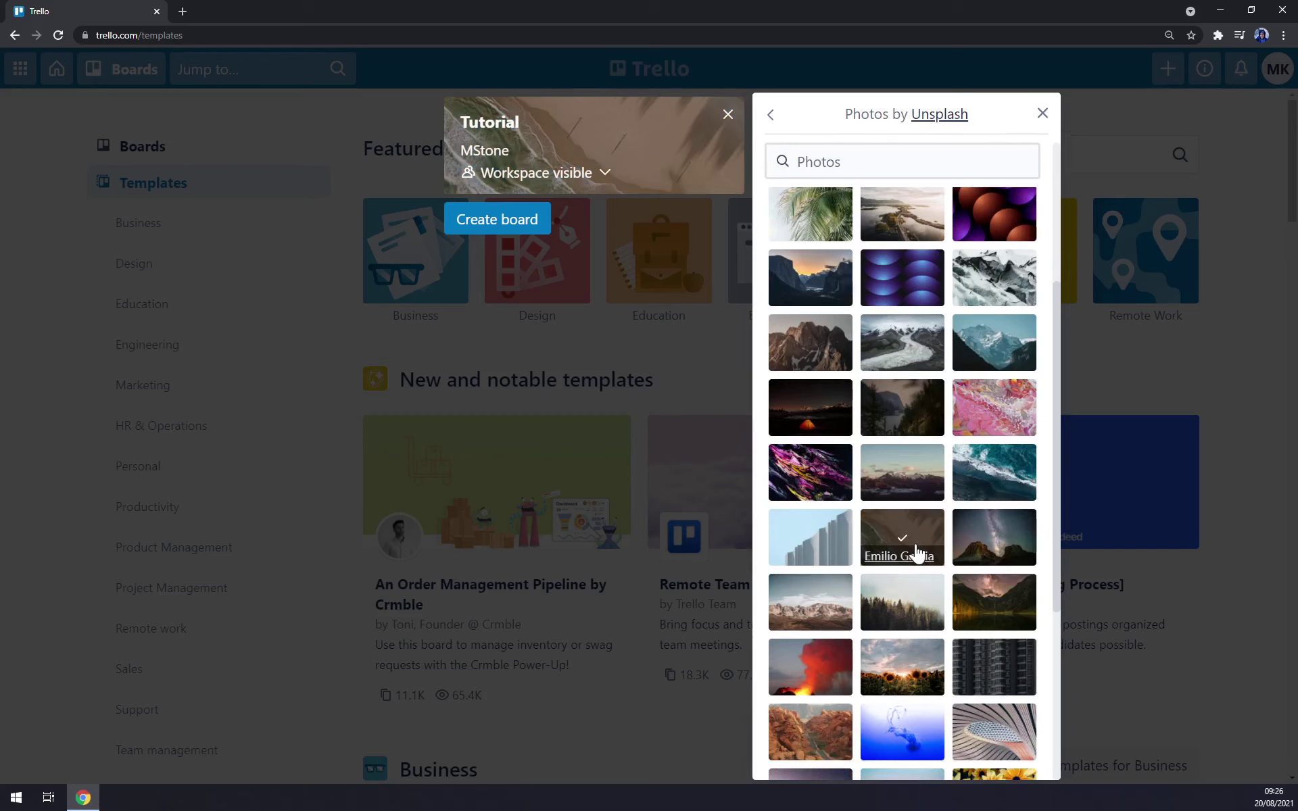
scroll(914, 605, down, 5)
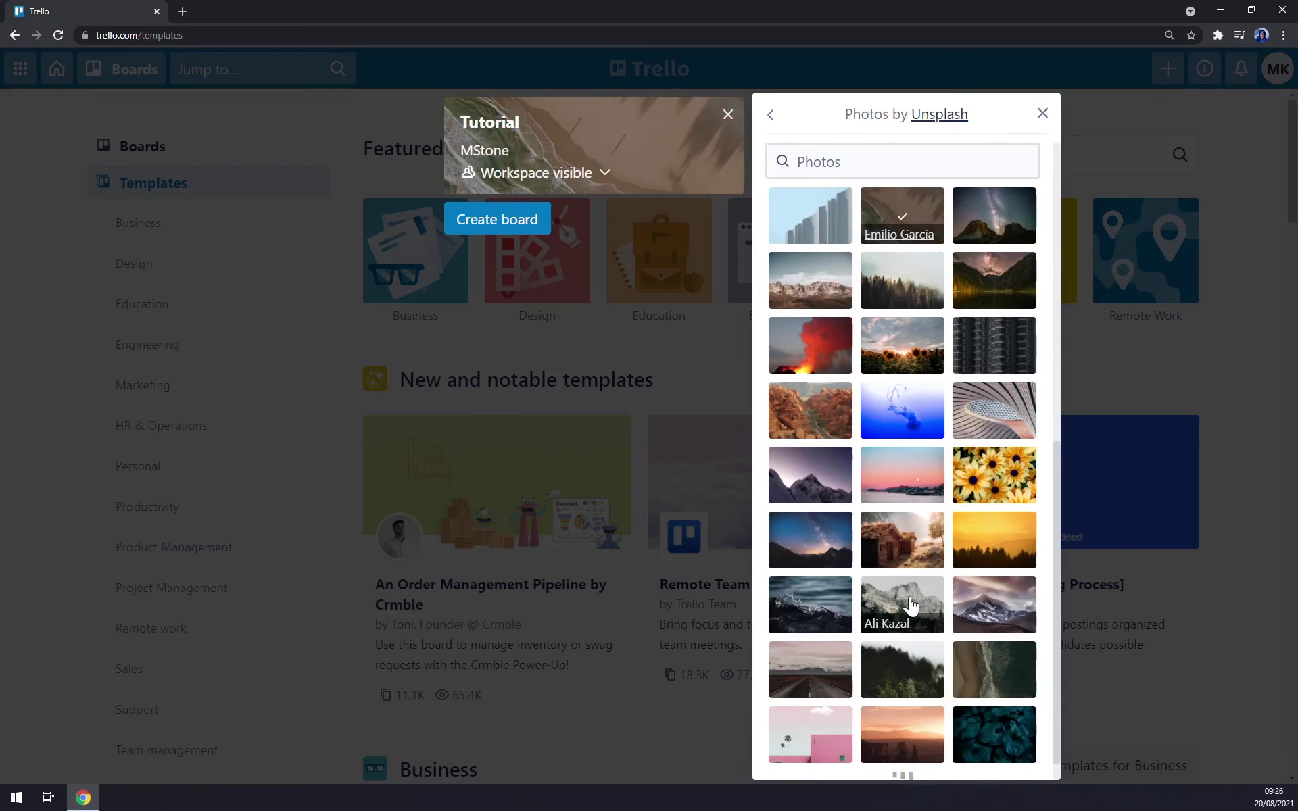
scroll(994, 554, down, 3)
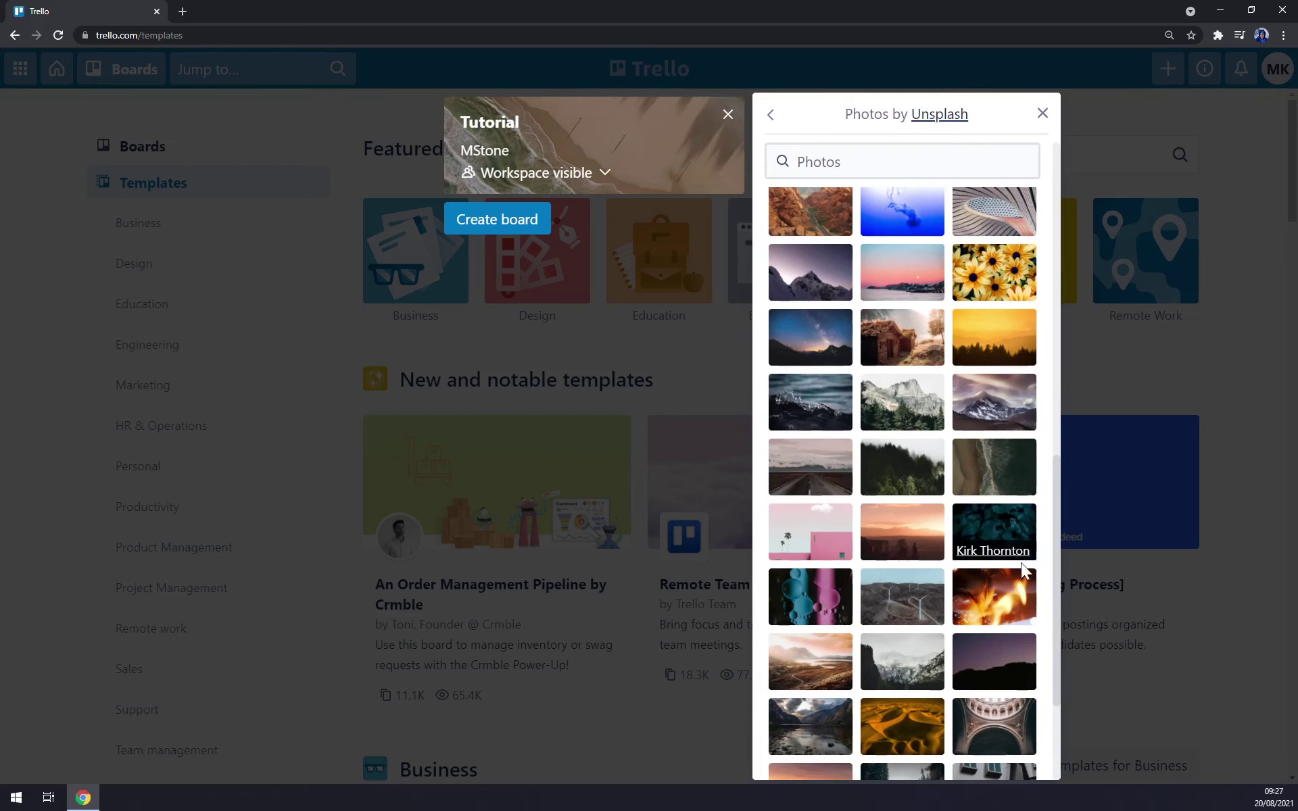
click(995, 330)
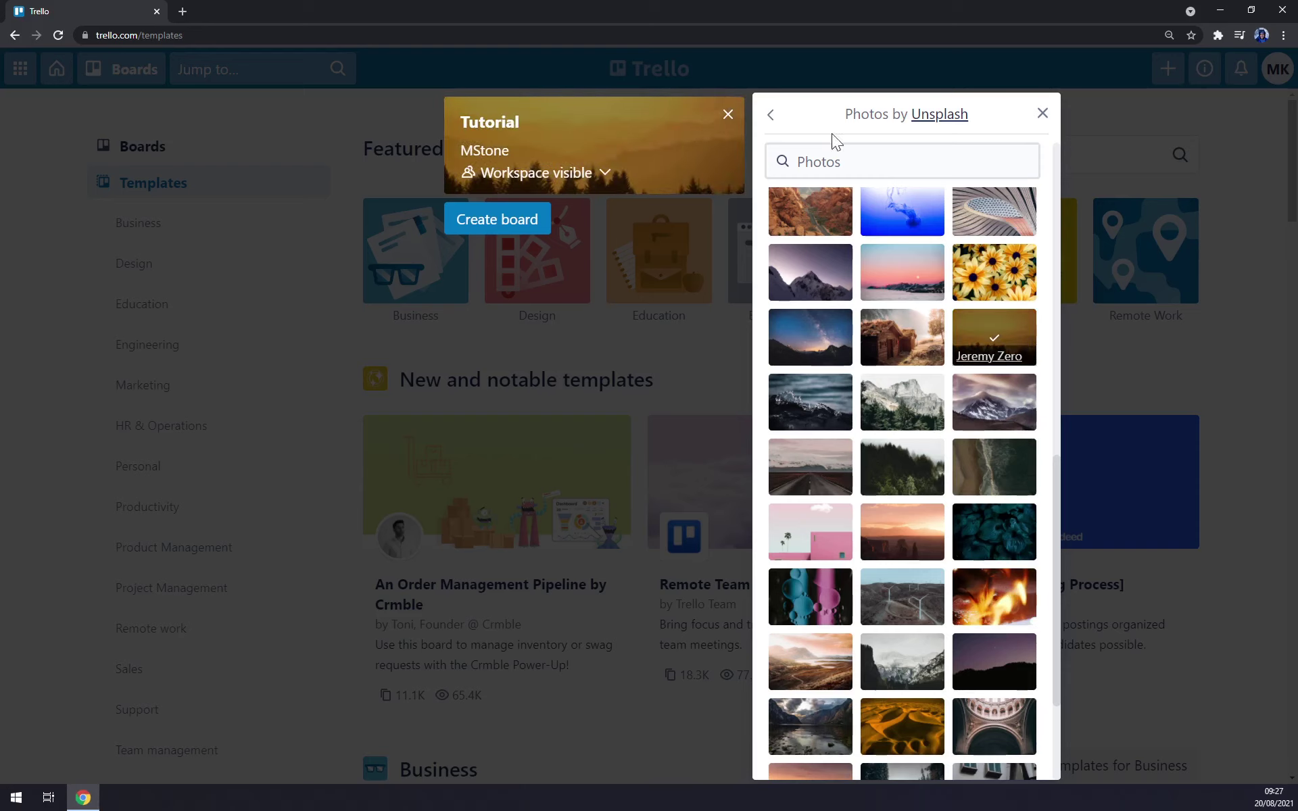
click(1041, 114)
click(495, 220)
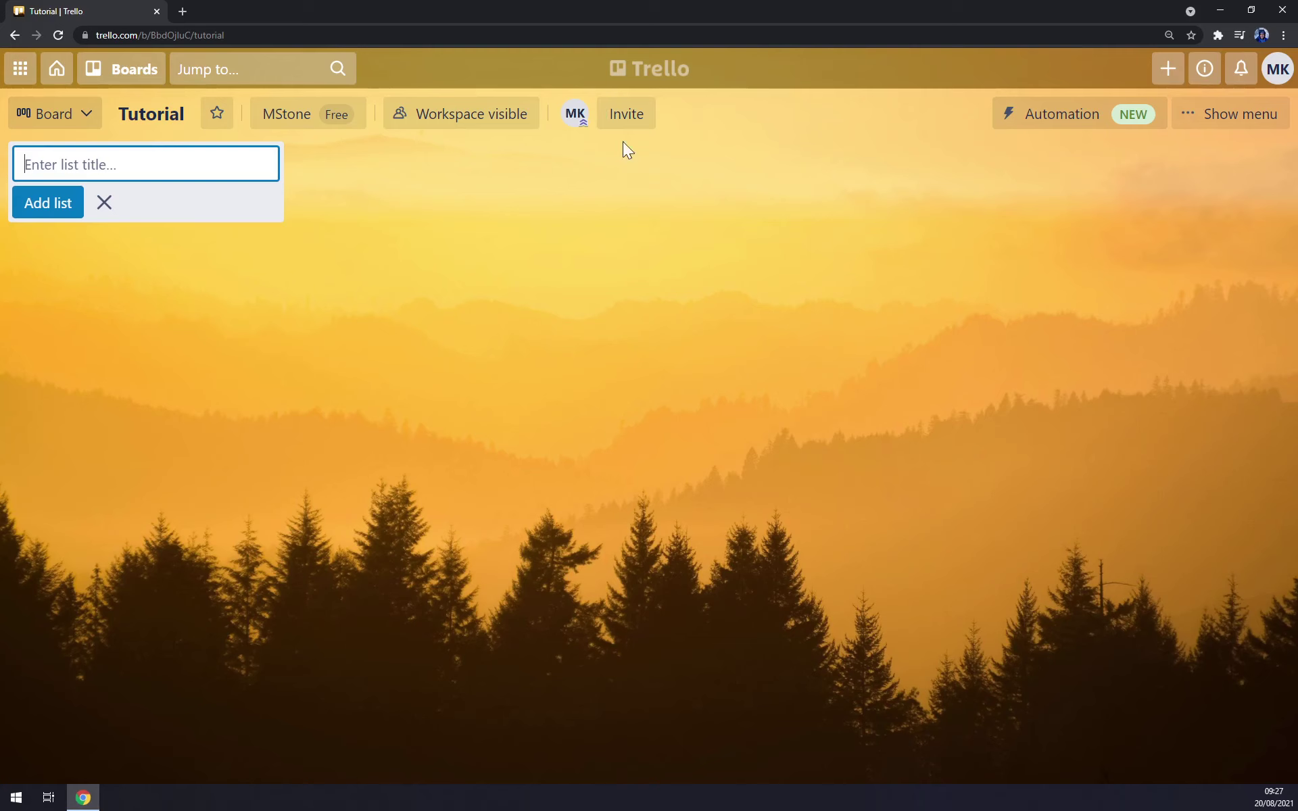
- Open the Invite to board form on the loaded Tutorial board
click(629, 116)
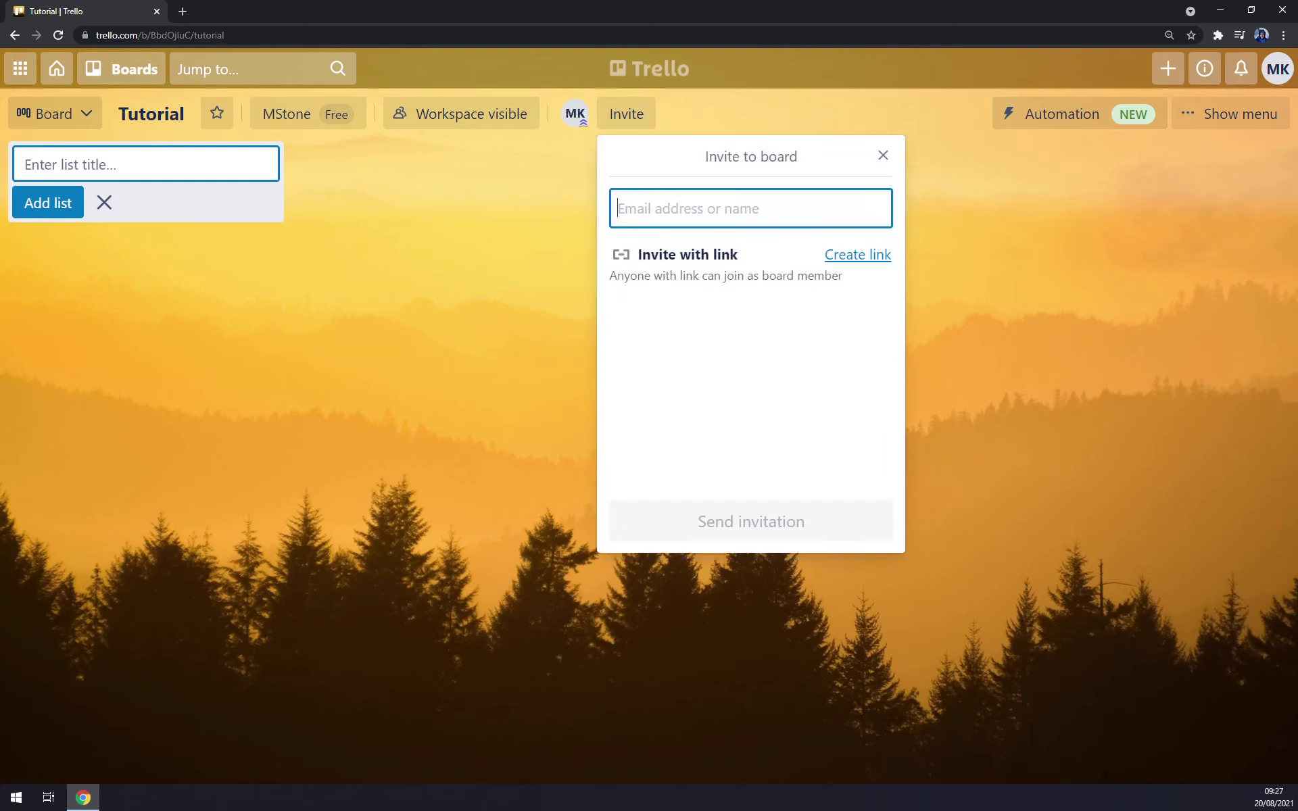
- Check the owner's member card, then invite a new member by their e-mail address
click(883, 156)
click(580, 119)
click(732, 115)
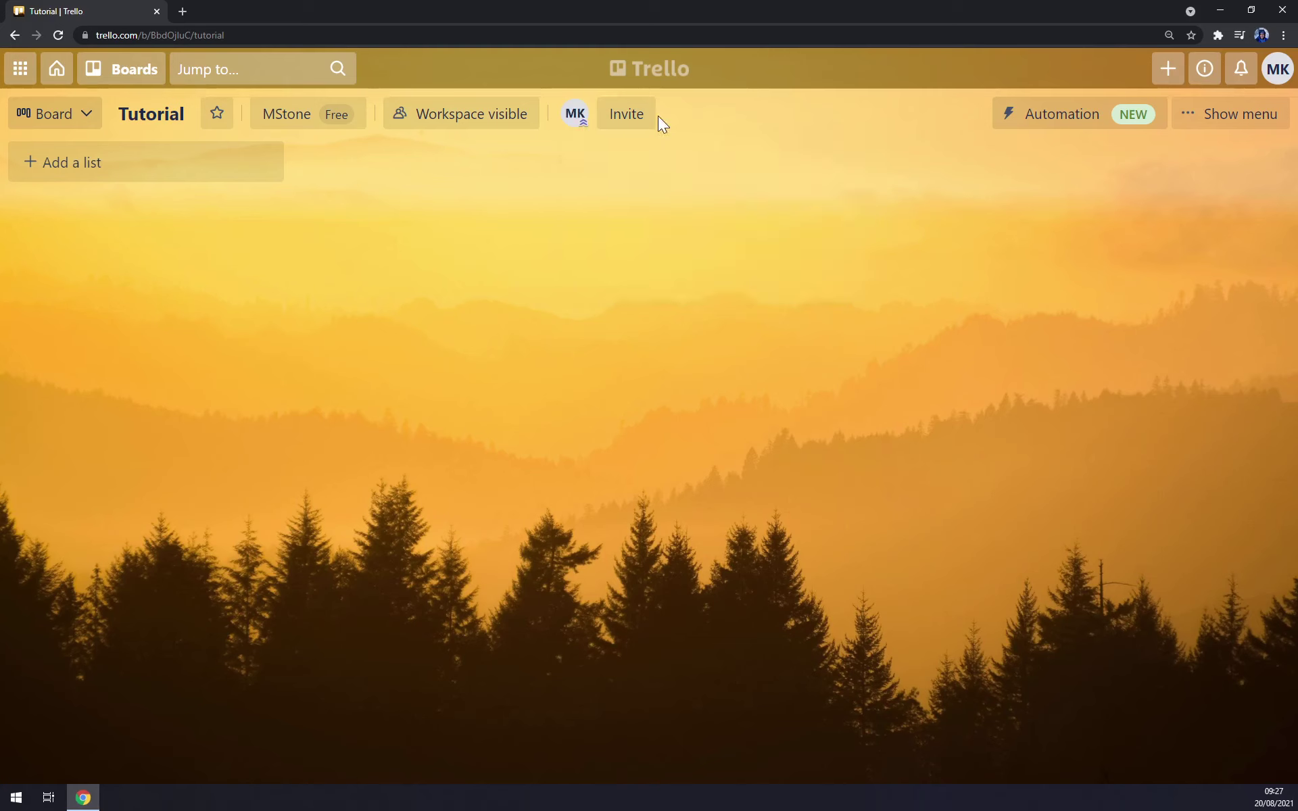
click(653, 123)
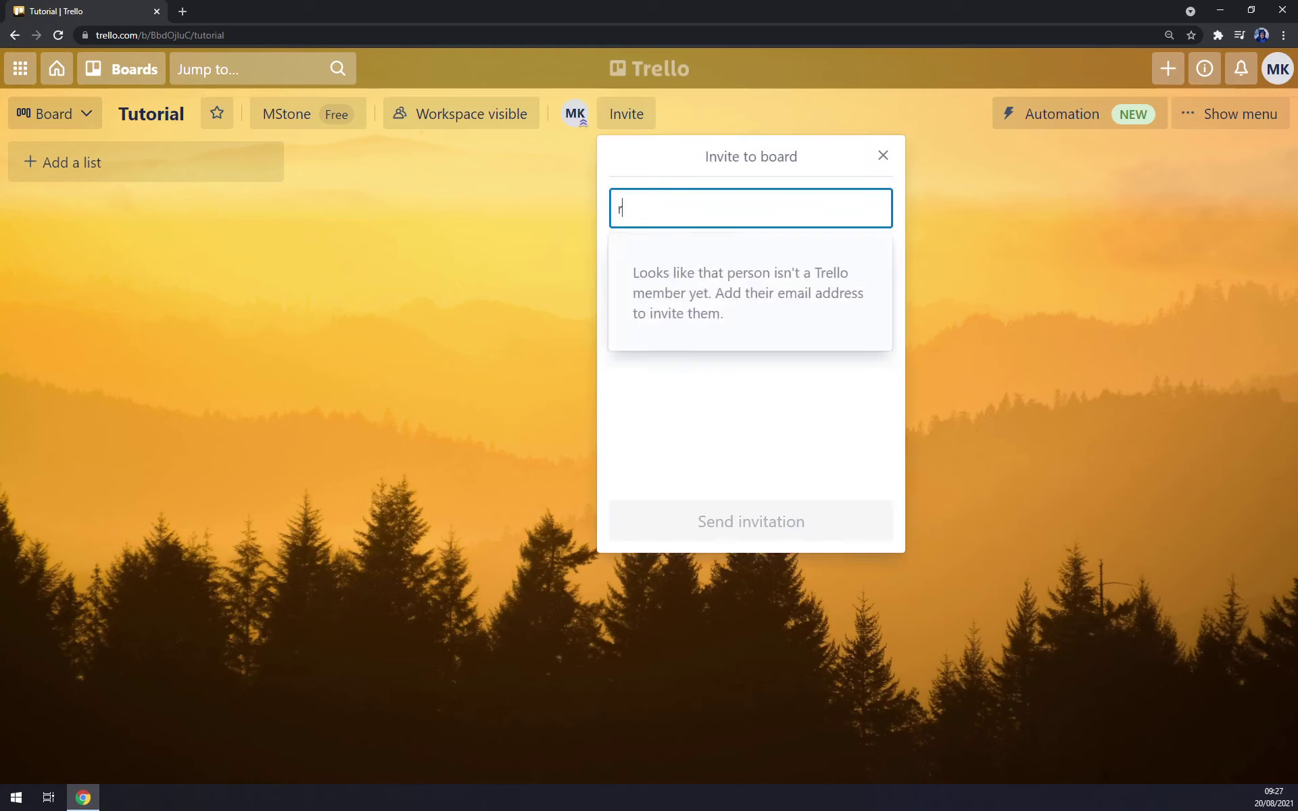
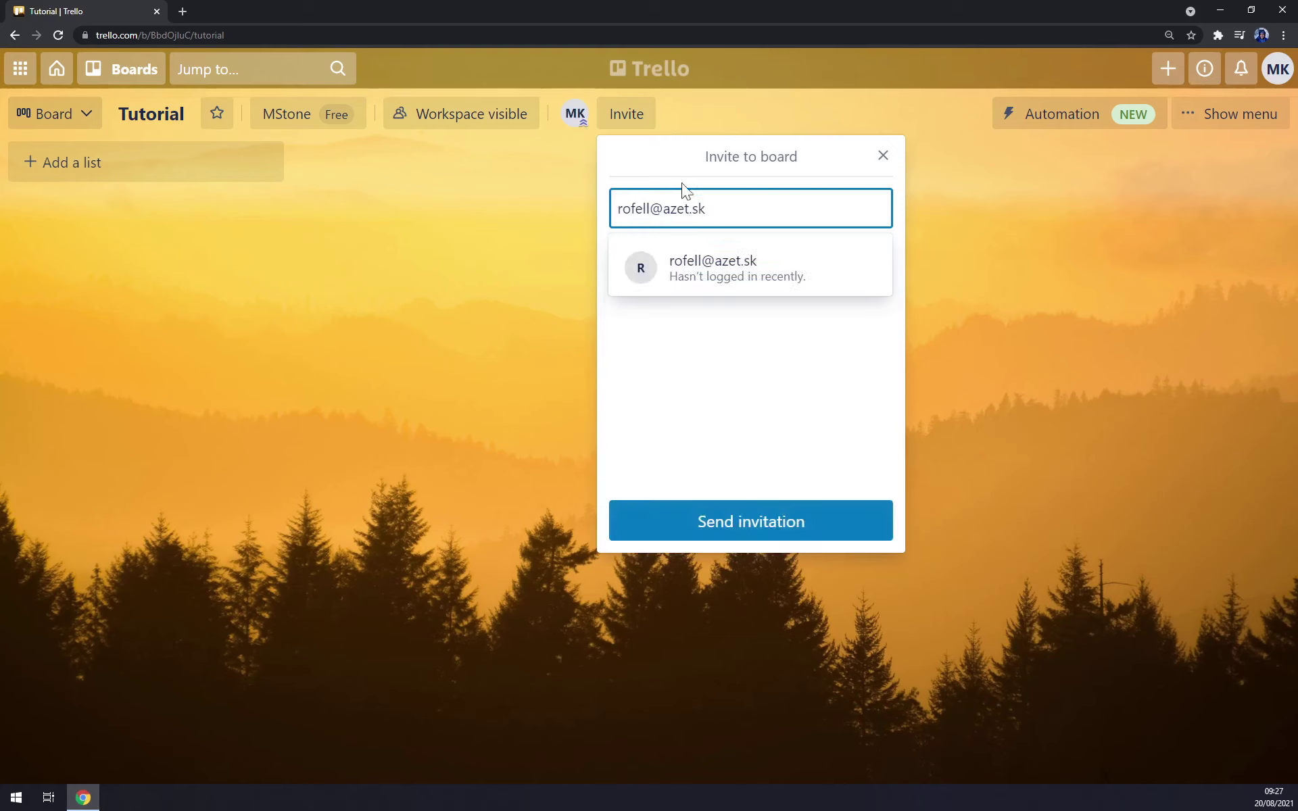
click(735, 284)
click(758, 538)
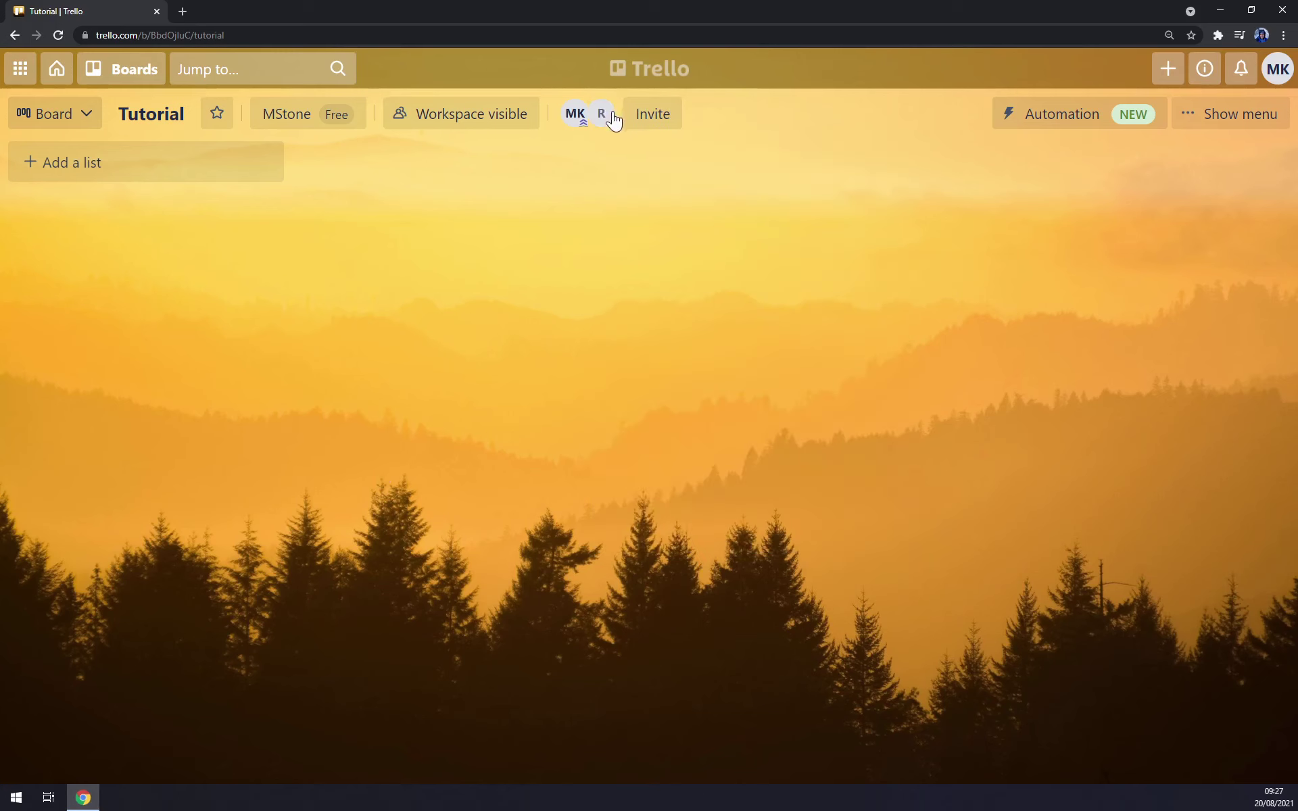
click(511, 133)
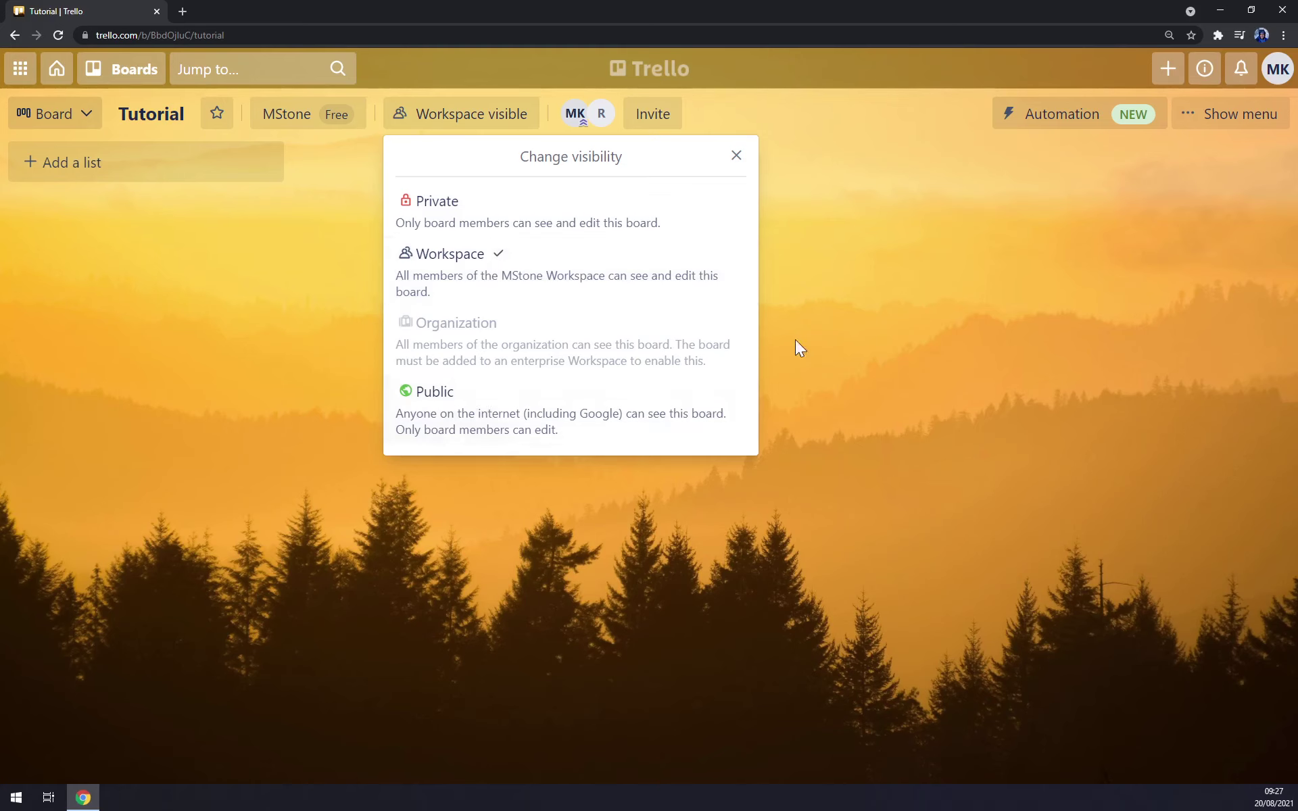
click(974, 294)
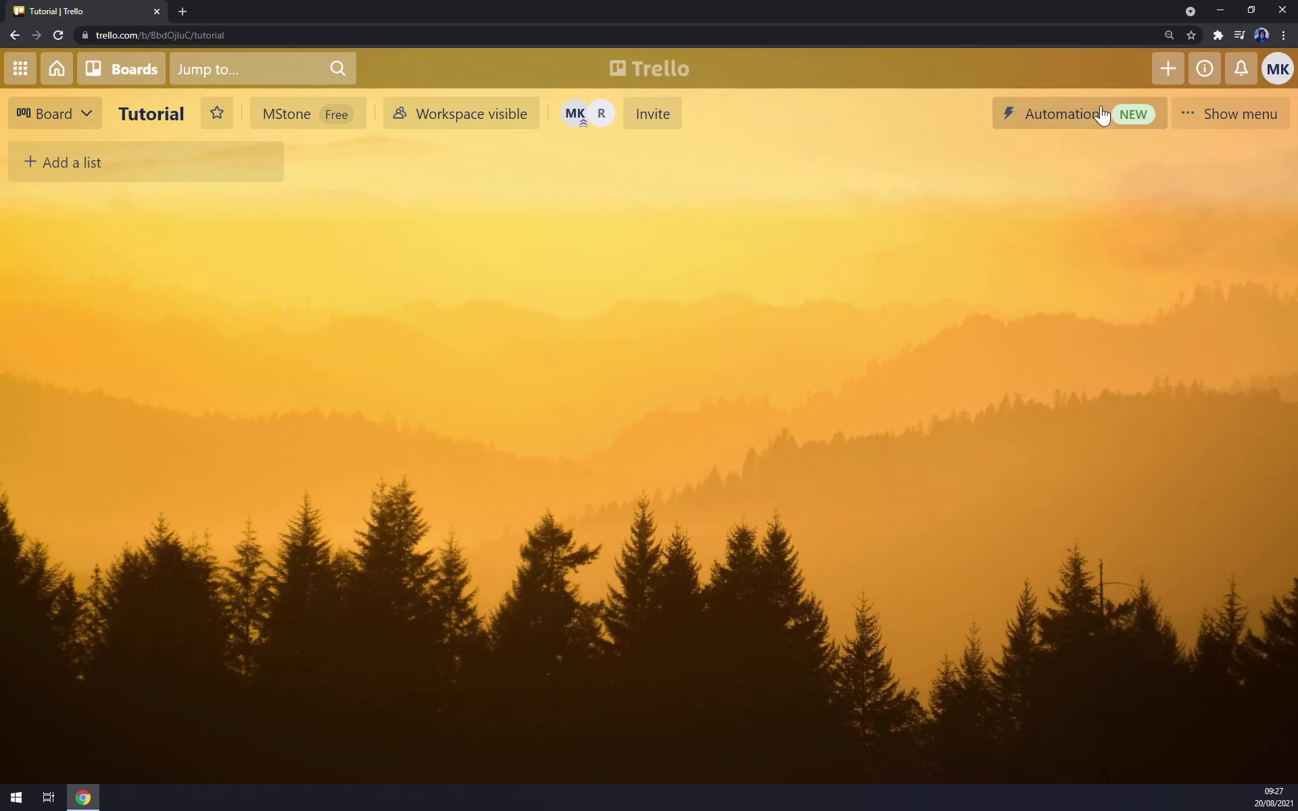
click(1060, 122)
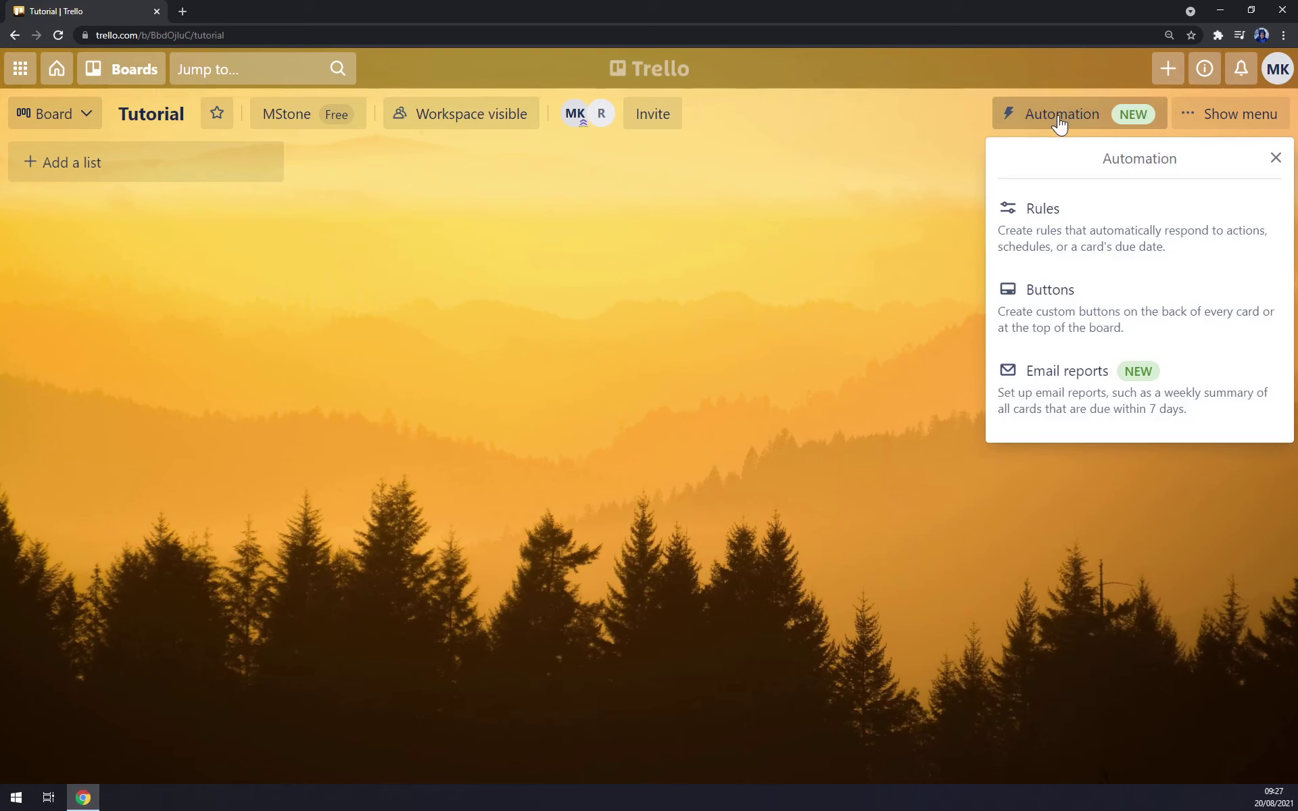
click(1227, 125)
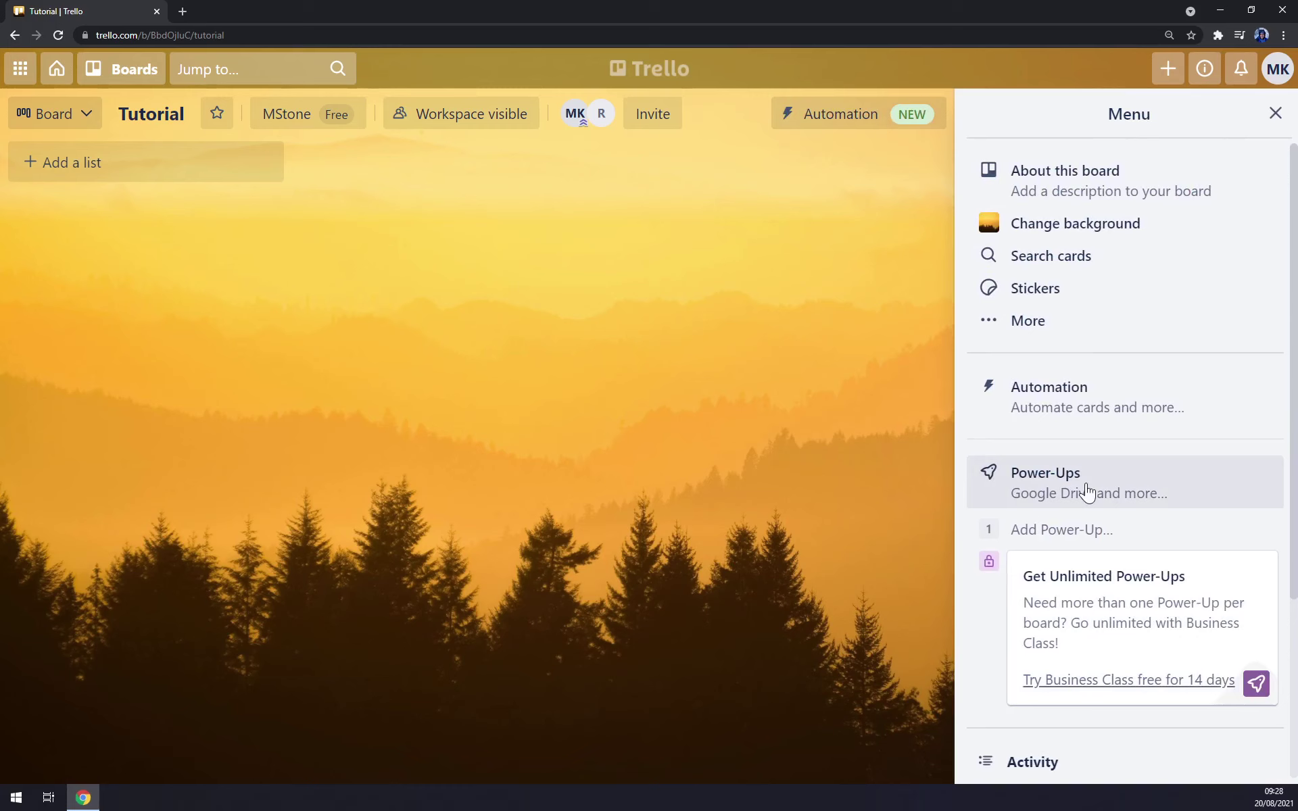
scroll(1085, 491, down, 4)
scroll(1057, 580, up, 4)
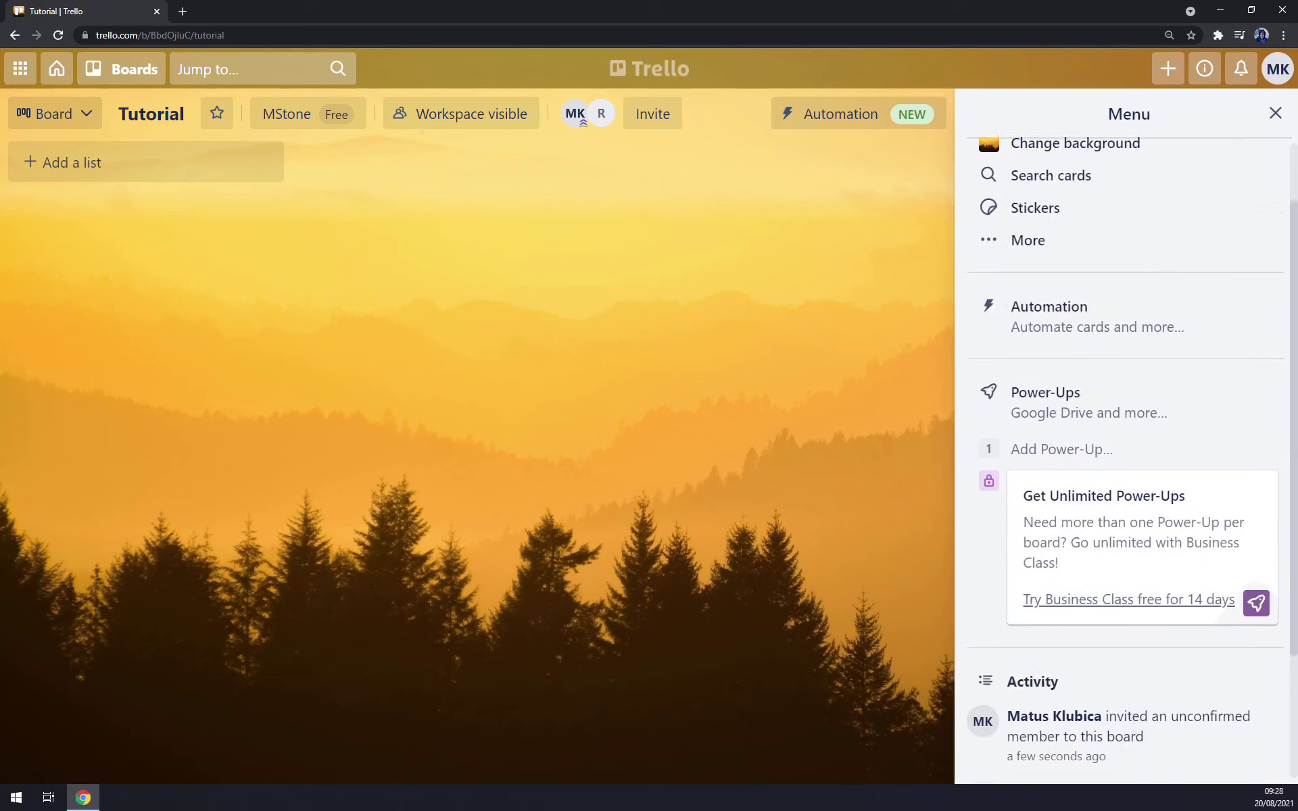
- Create the first list, 'Weekly TO DO', on the Tutorial board
click(1276, 112)
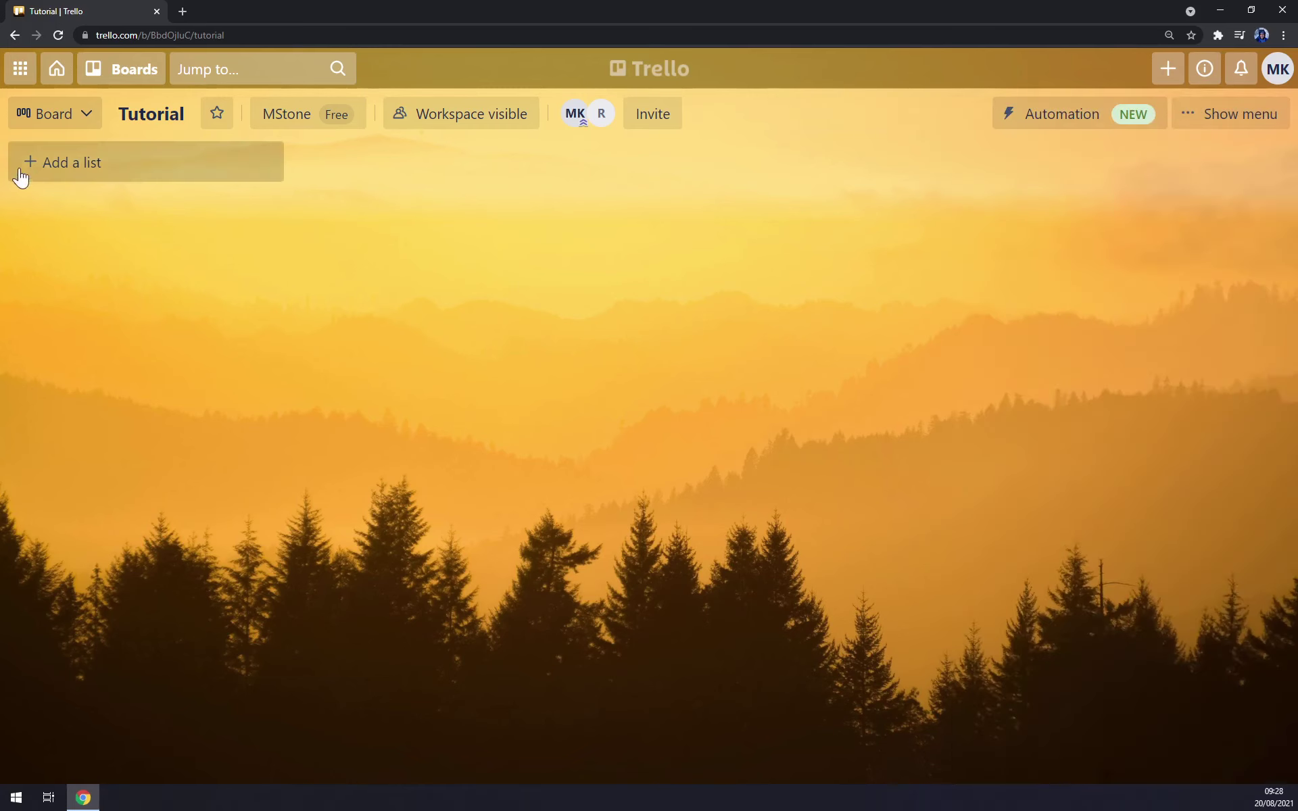
click(78, 170)
click(333, 279)
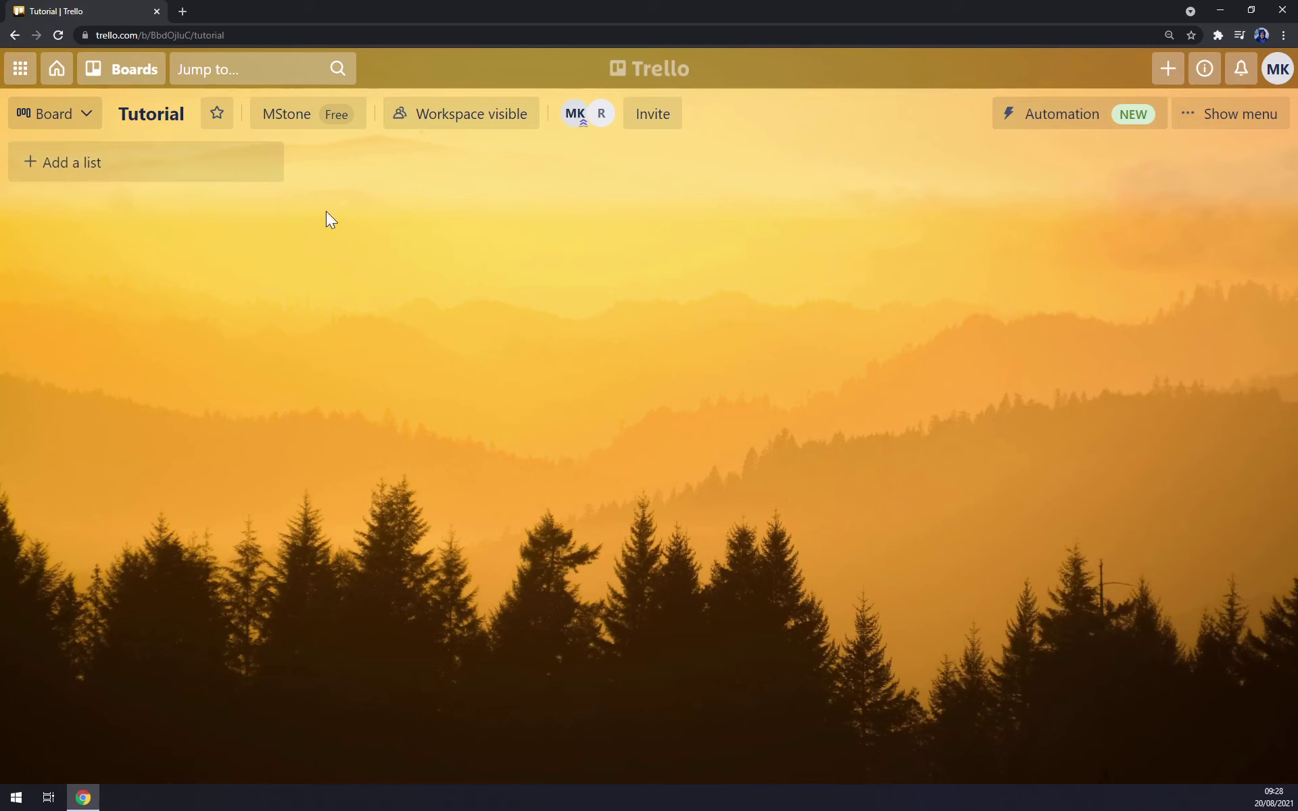
click(104, 163)
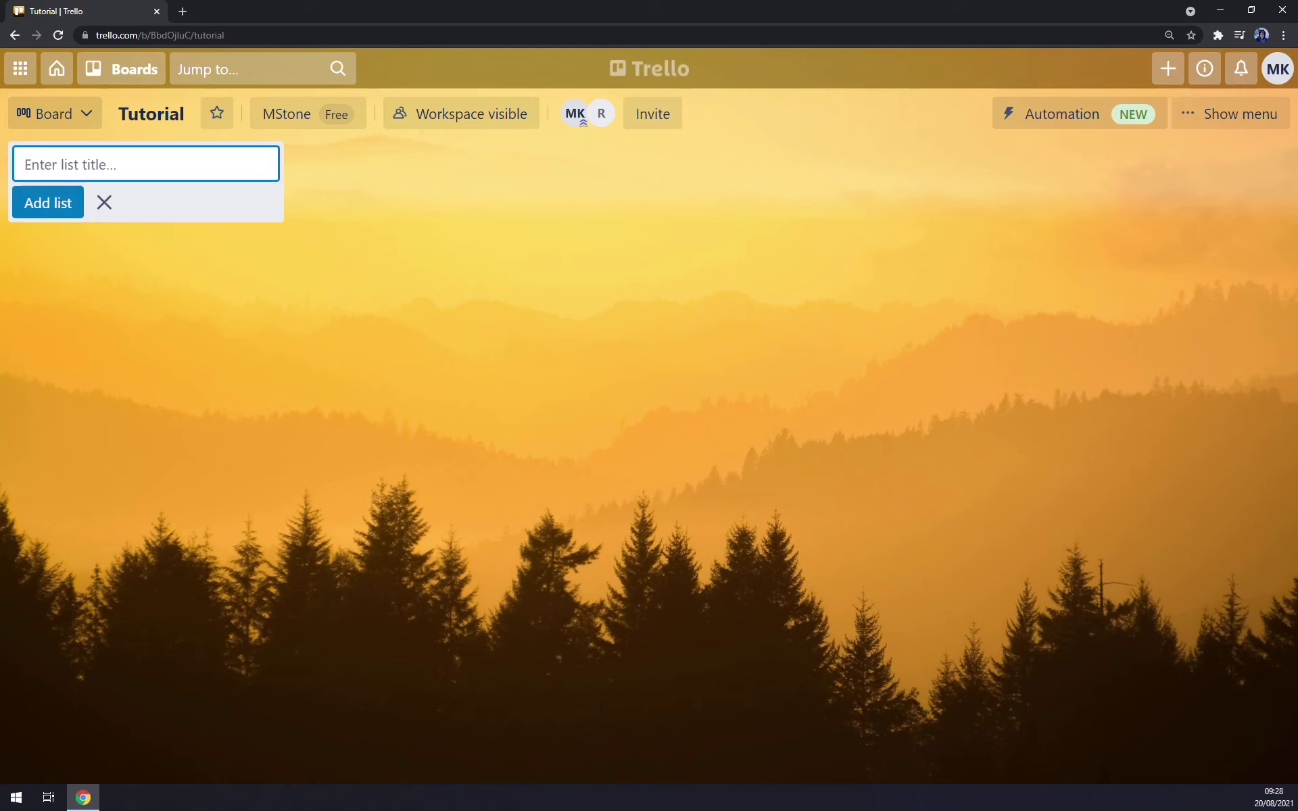
text(Weekly TO DO)
key(Return)
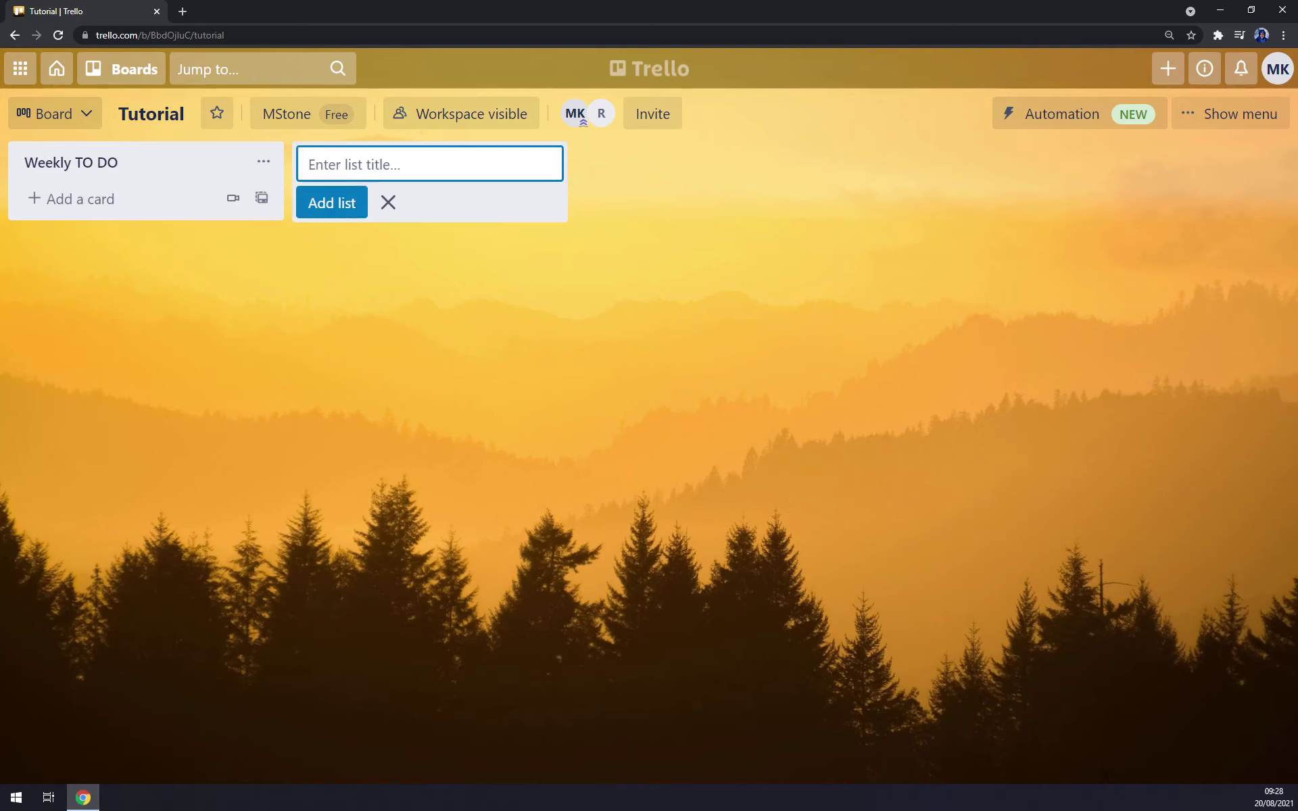
- Add the 'To Do', 'Doing' and 'DONE' lists after it
text(To Do)
key(Return)
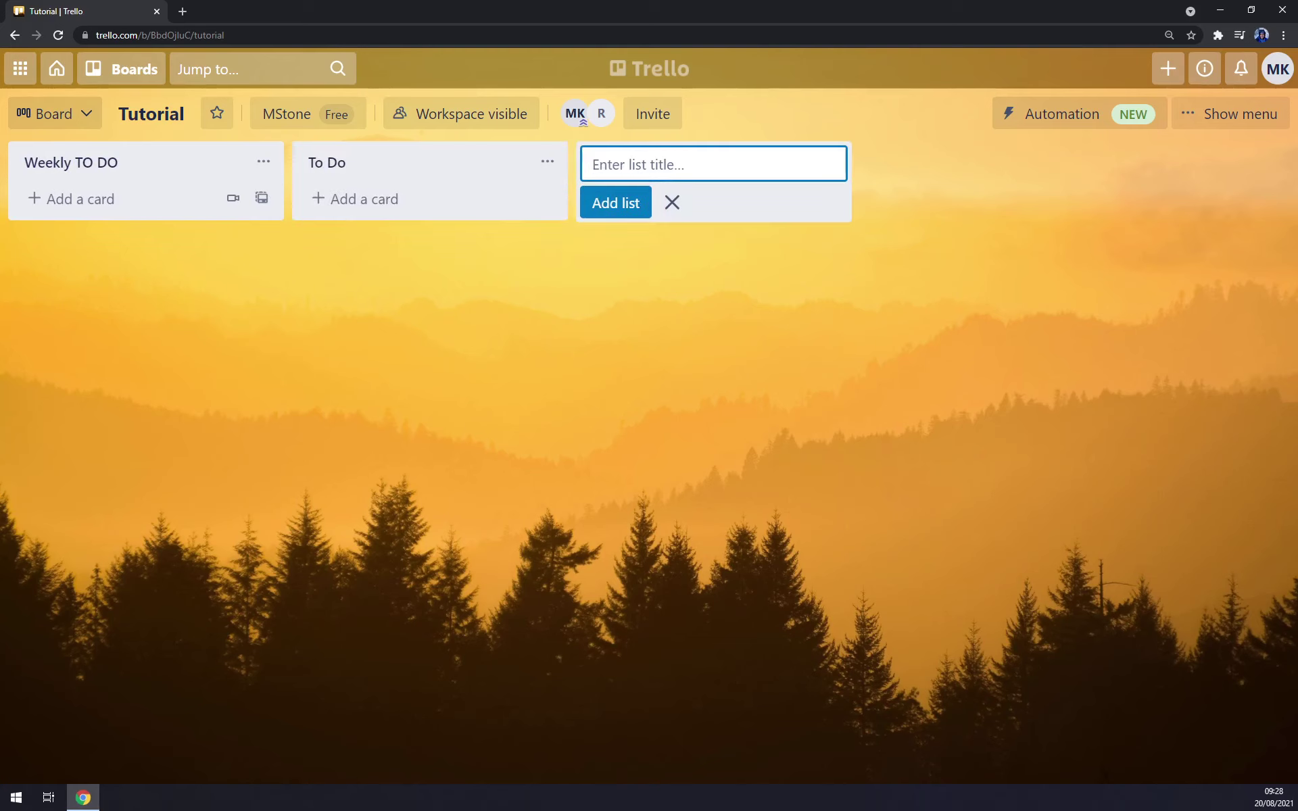
text(Doing)
key(Return)
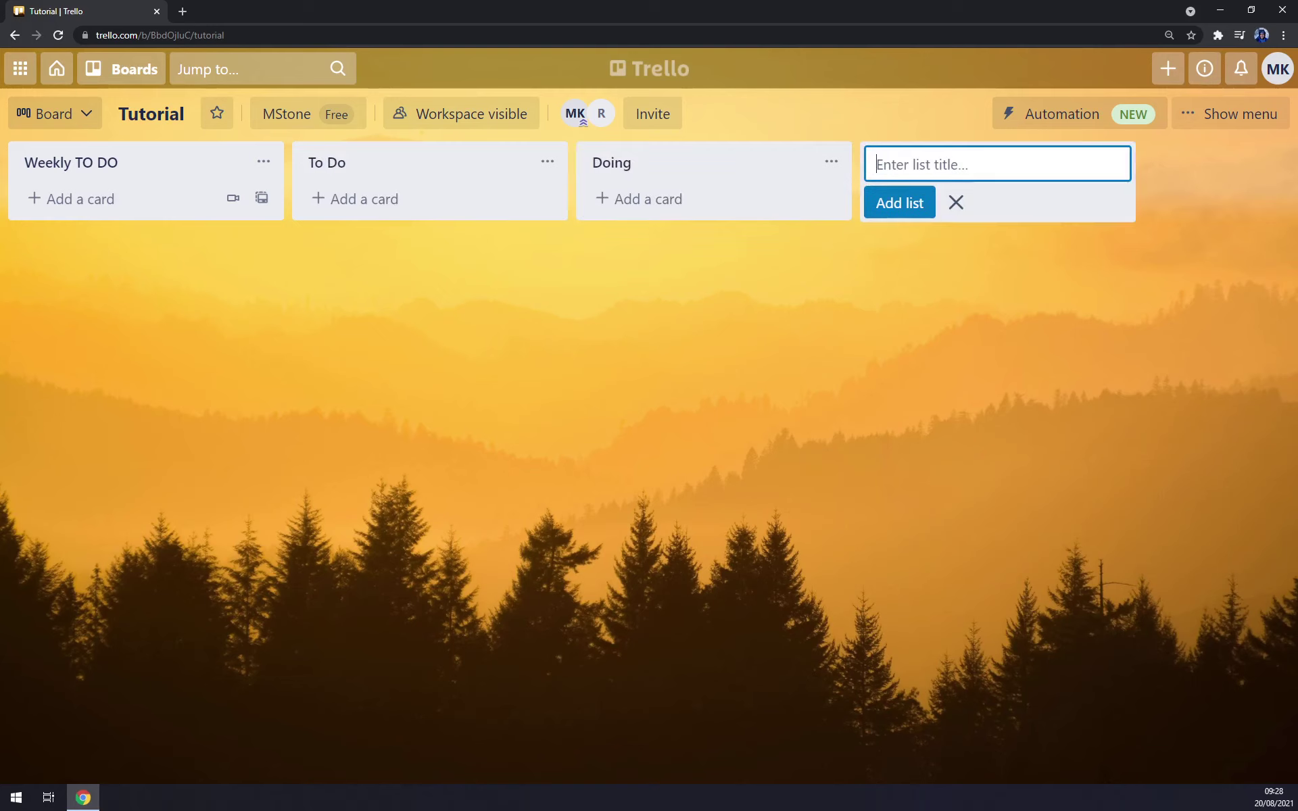
text(Don)
key(BackSpace)
key(BackSpace)
key(BackSpace)
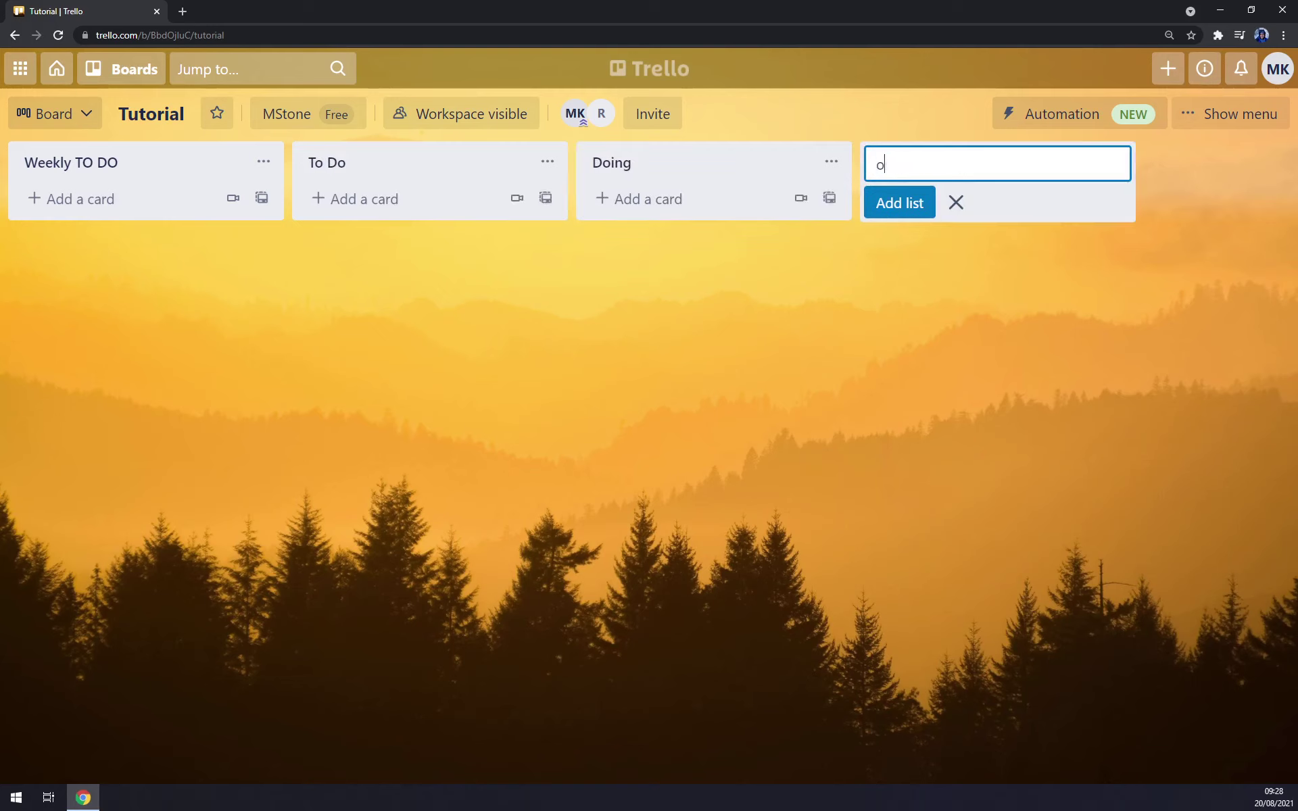
text(DO)
key(BackSpace)
text(ONE)
key(Return)
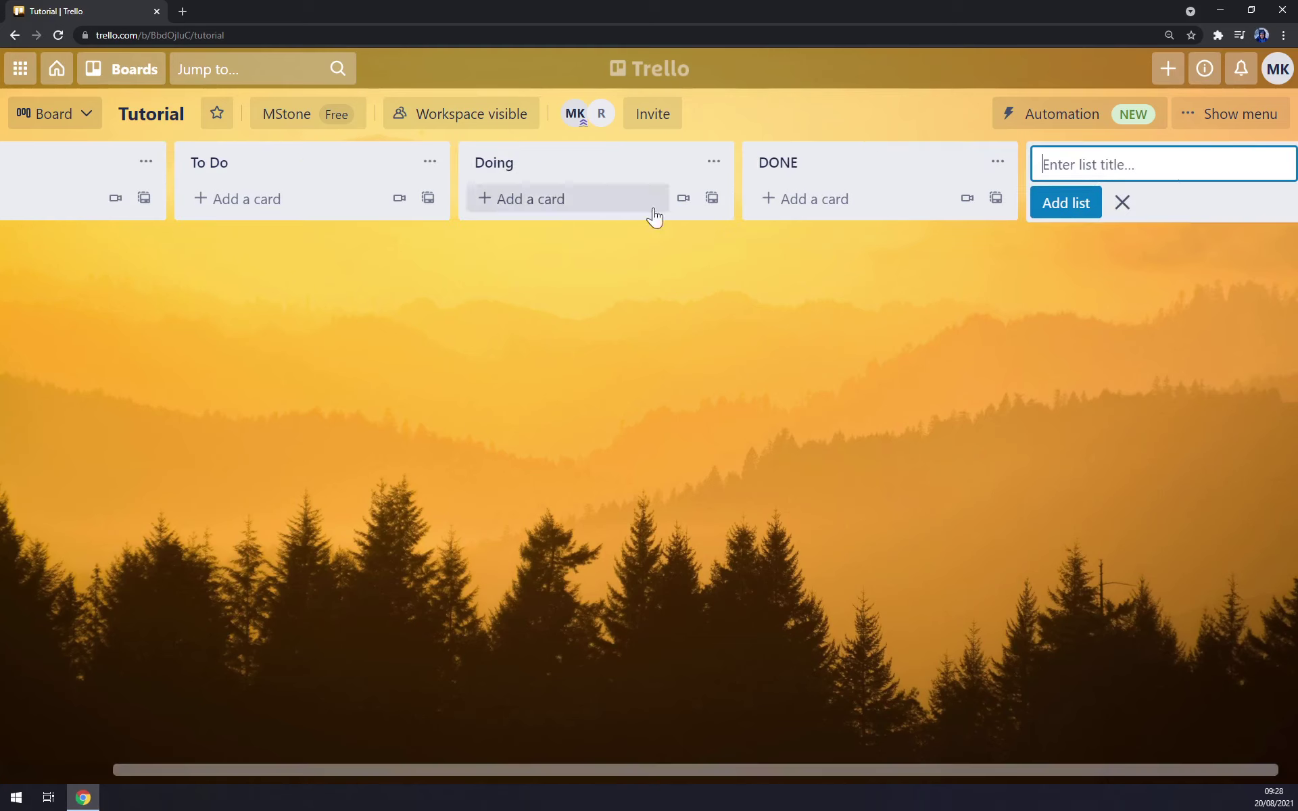
- Add the 'Trello Tutorials' card to the Weekly TO DO list
click(1123, 202)
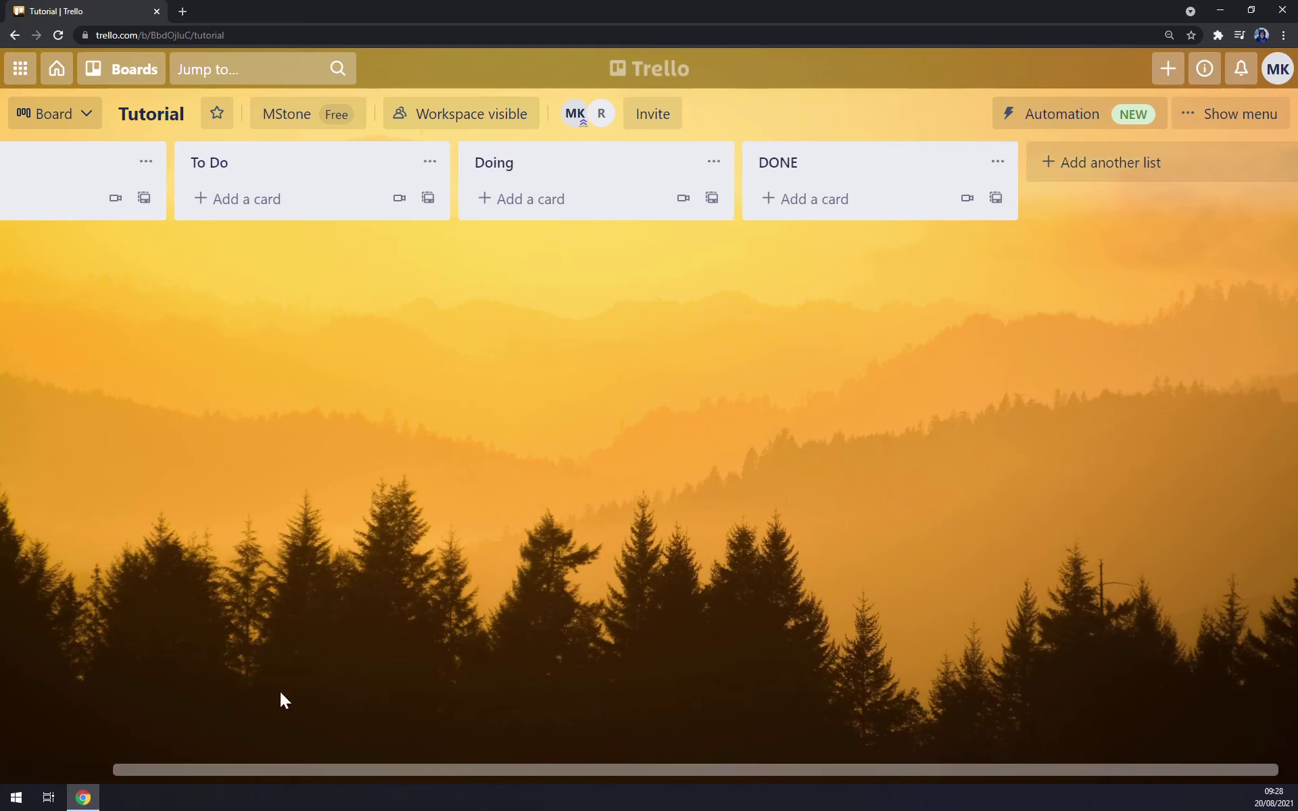
drag(295, 770, 19, 727)
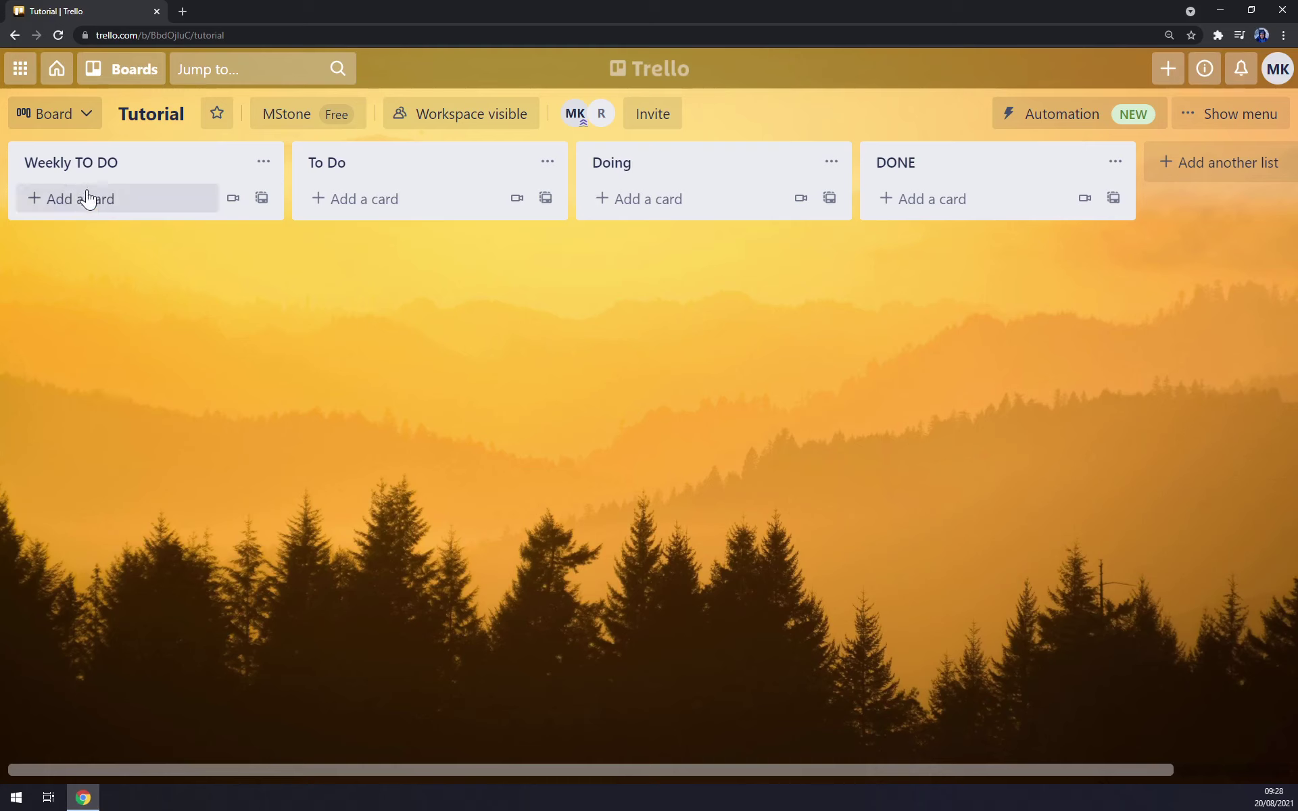
click(107, 202)
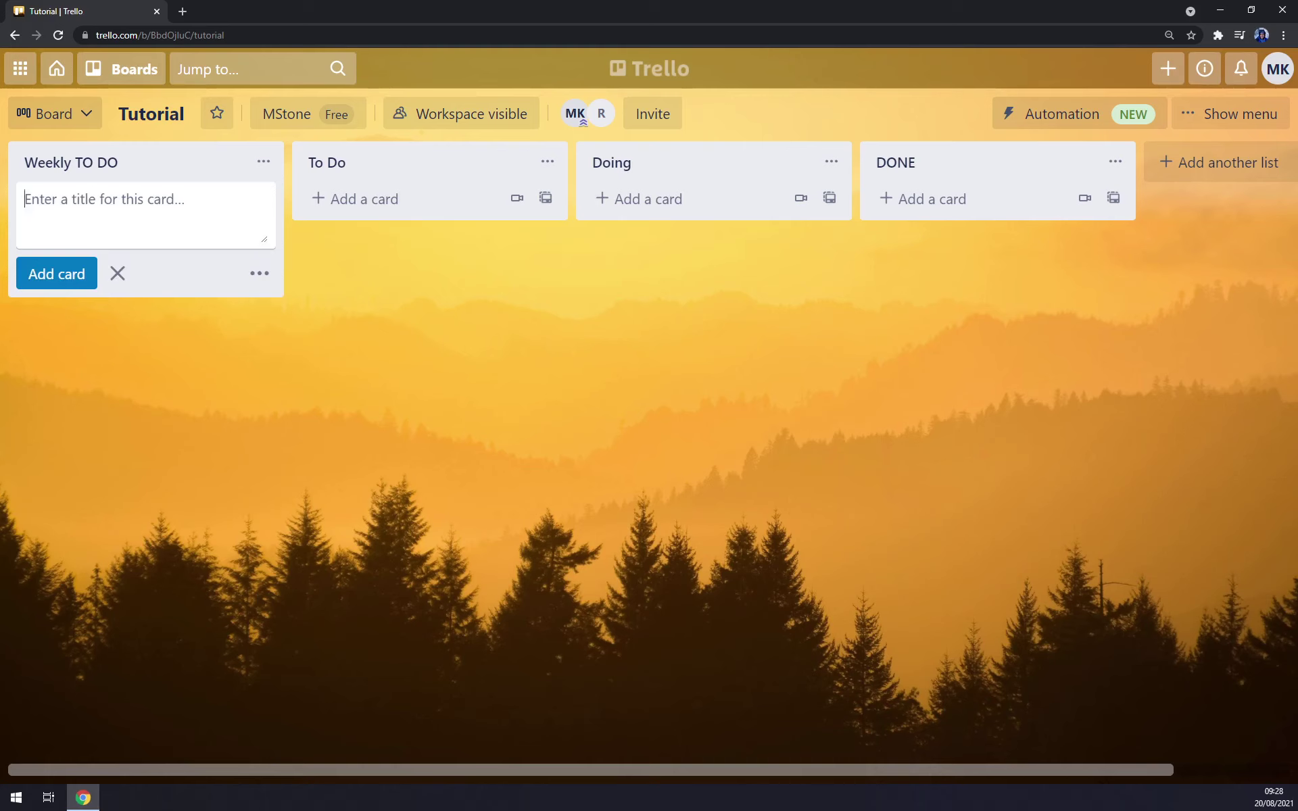
text(Trello Tutorials)
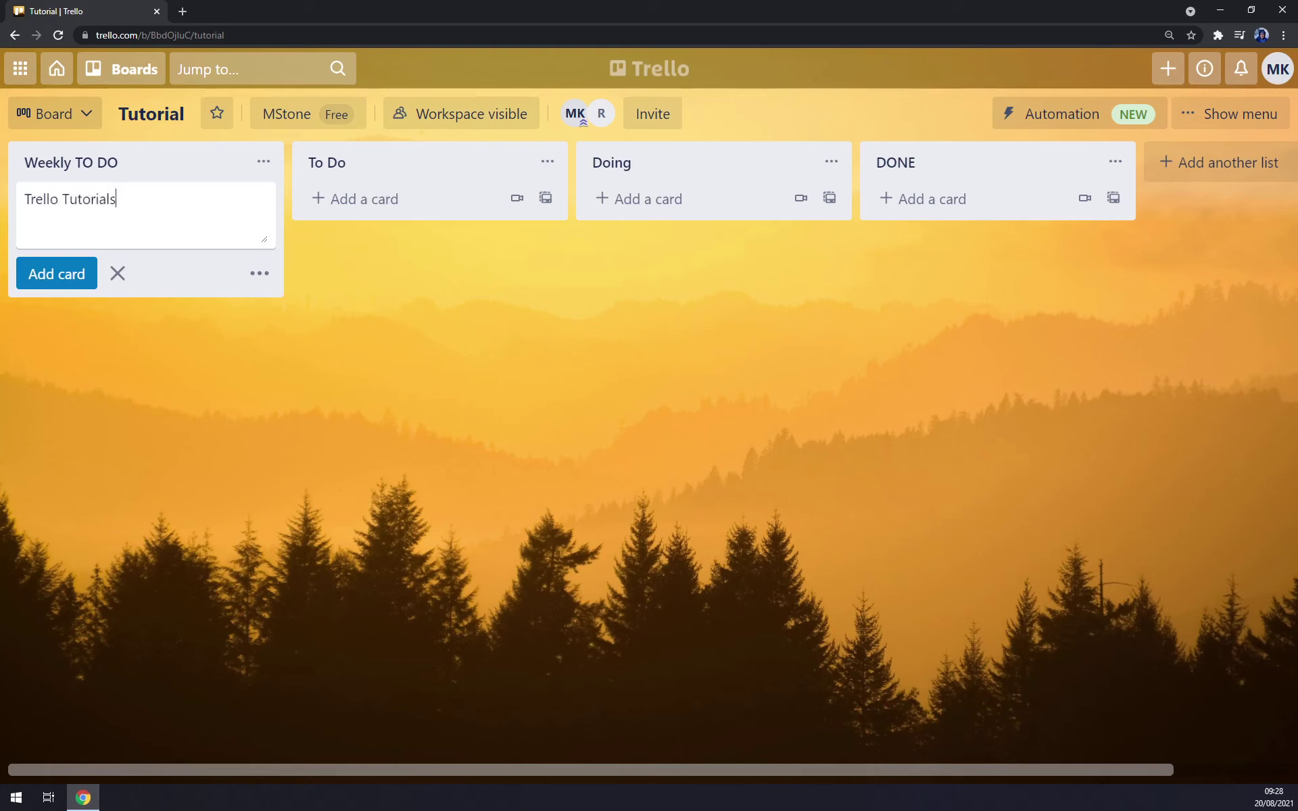
key(Return)
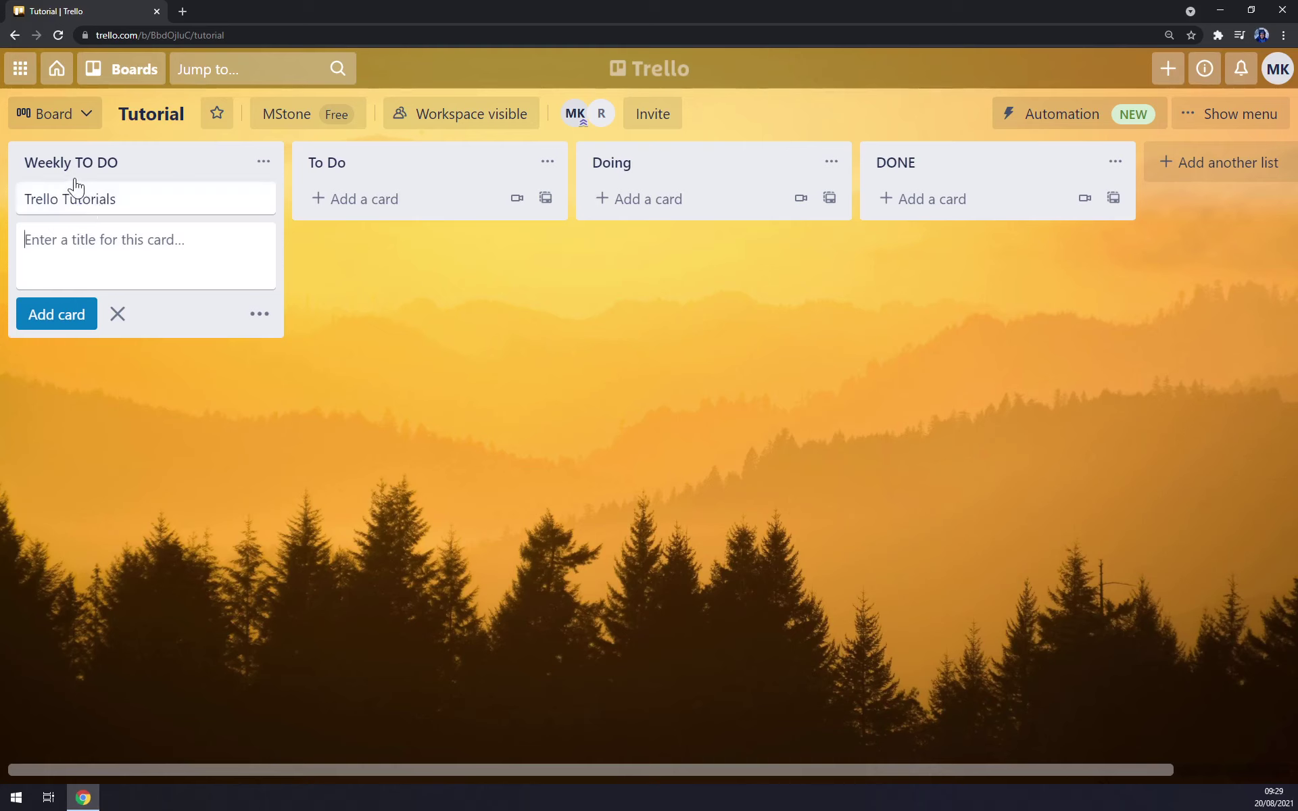
- Add the 'Youtube Tutorials', 'Post Edits for YT' and 'Thumbnails' cards below it
text(Youtube Tuto)
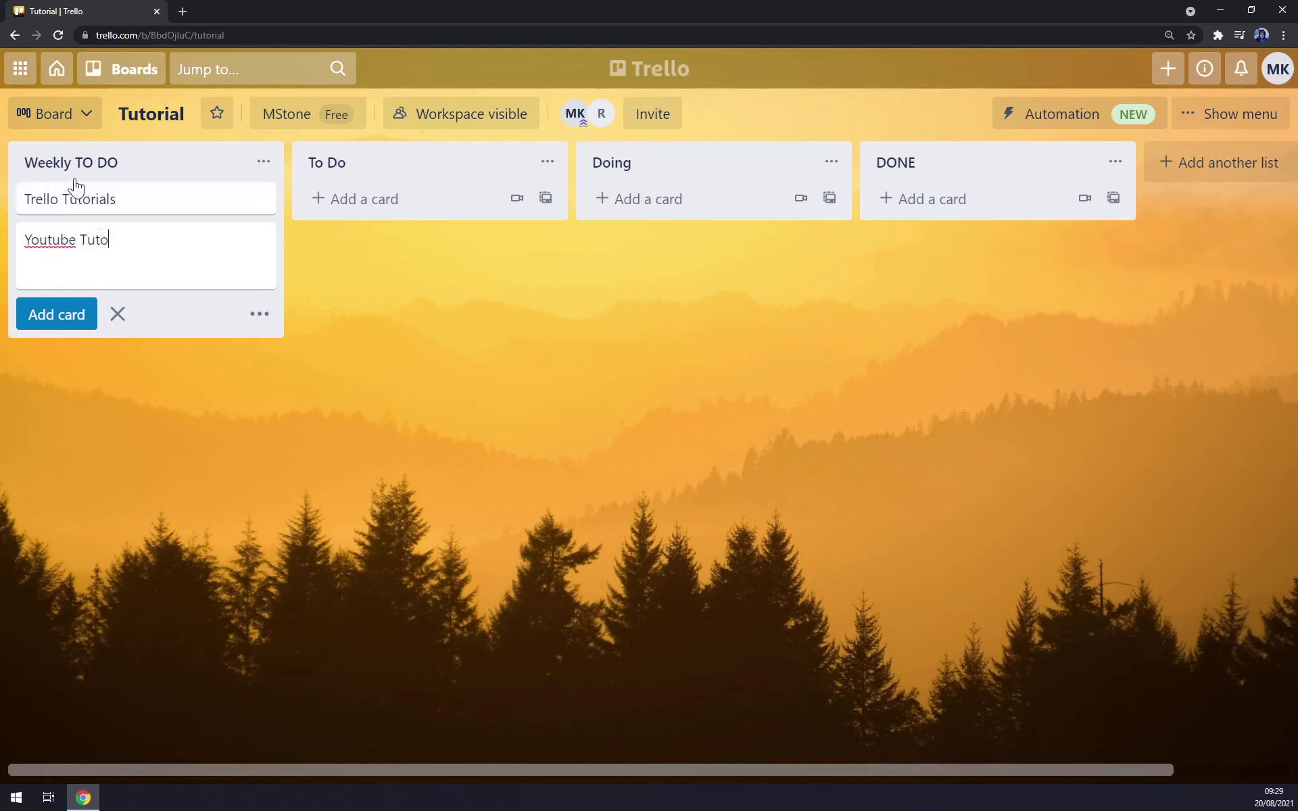
text(rials)
key(Return)
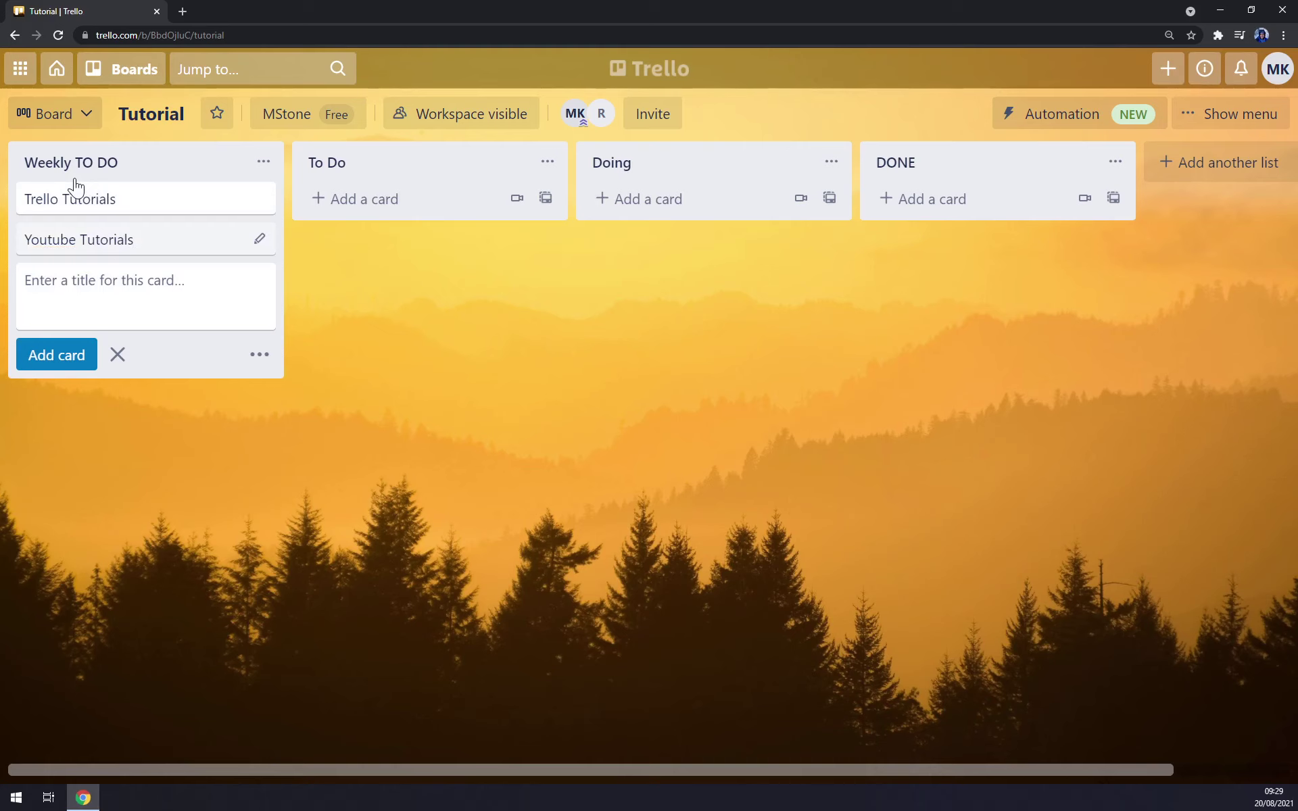
text(Post Edits for YT)
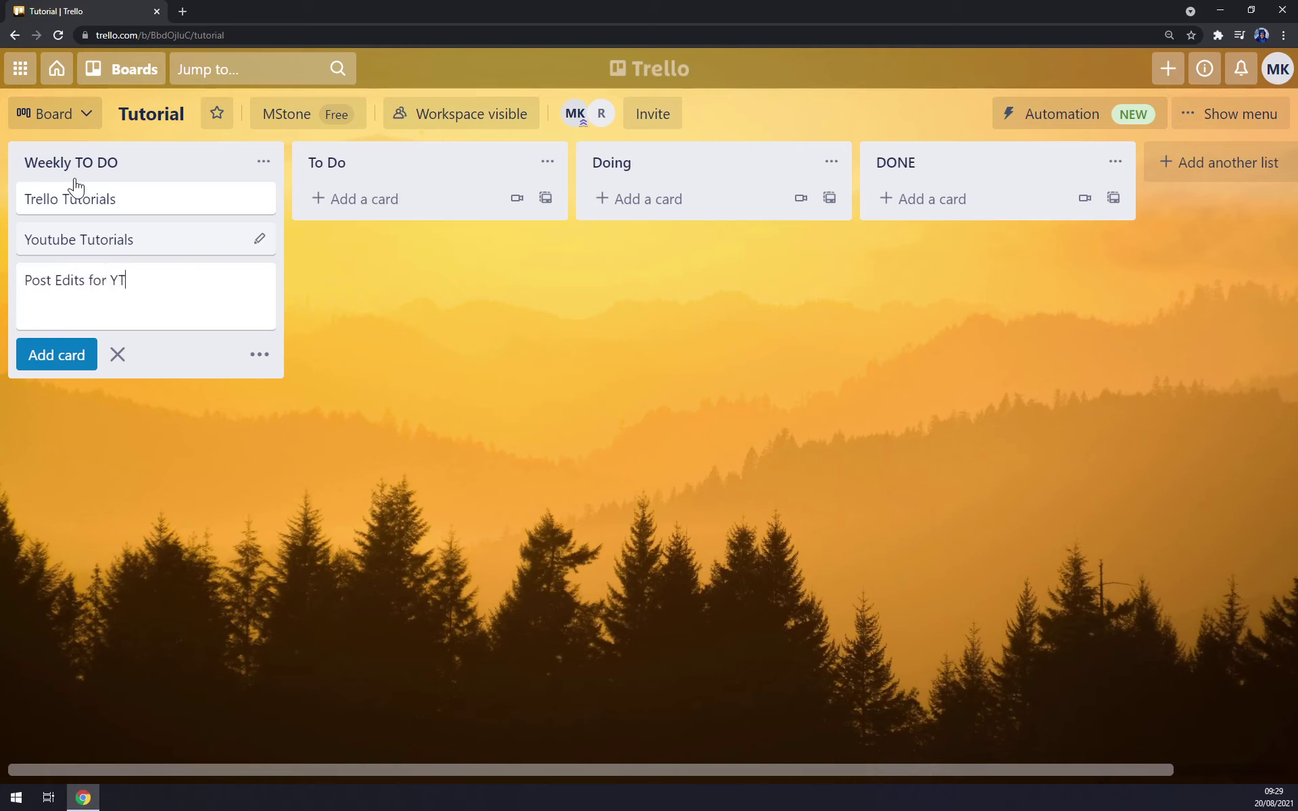
key(Return)
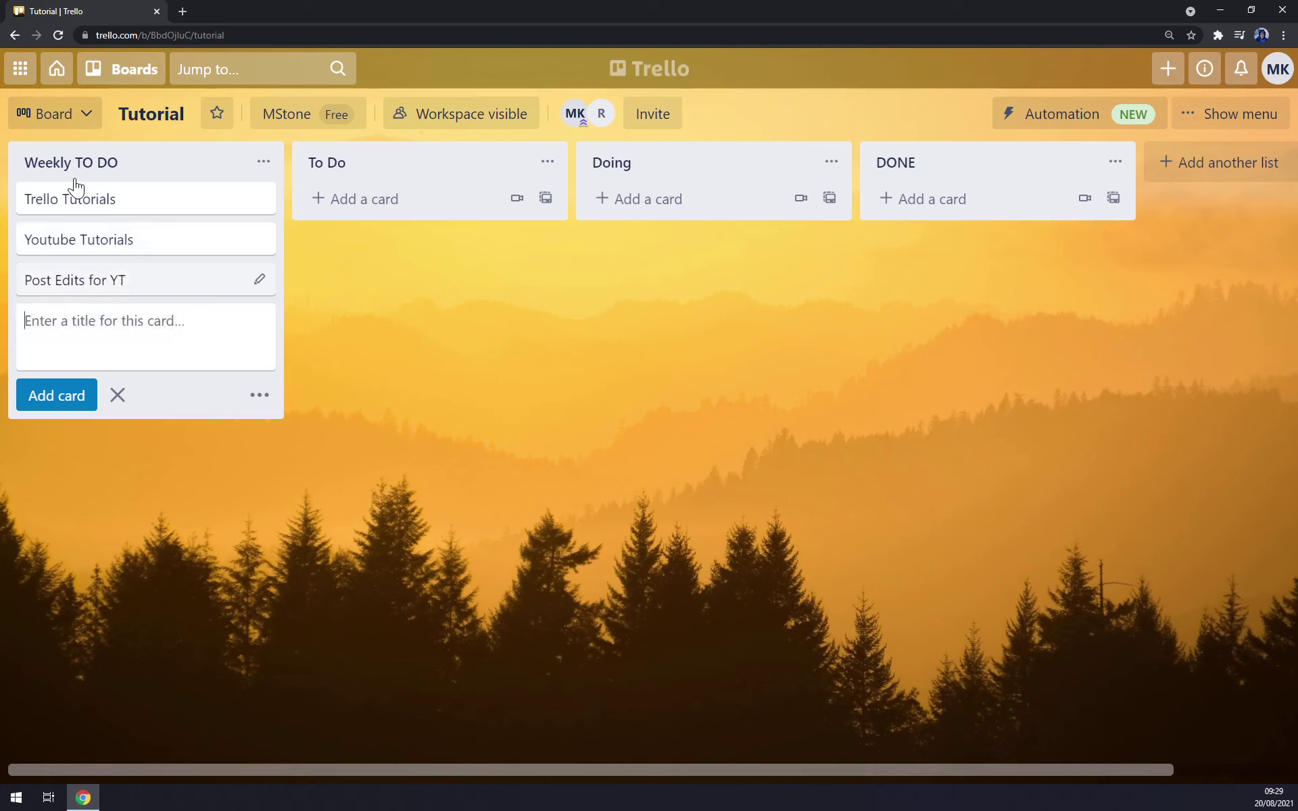
text(Thumbnails)
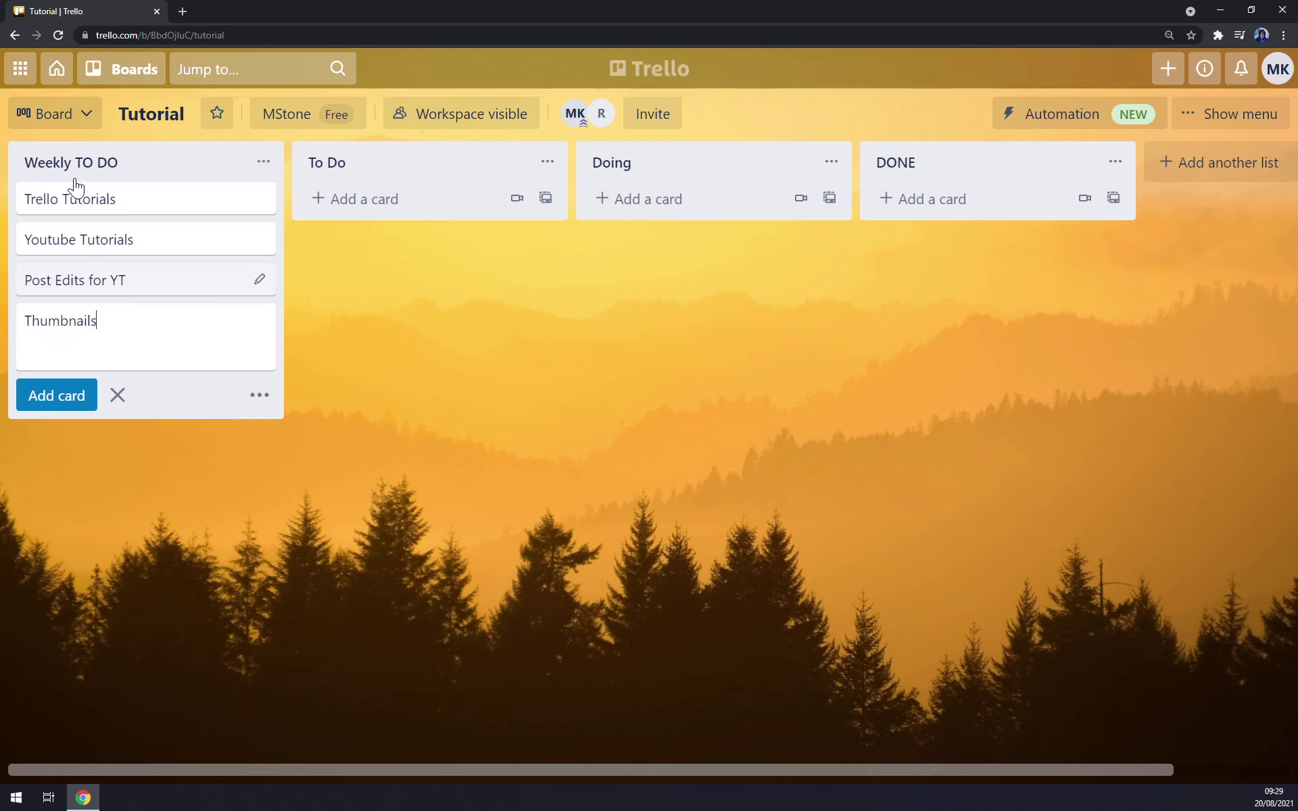
key(Return)
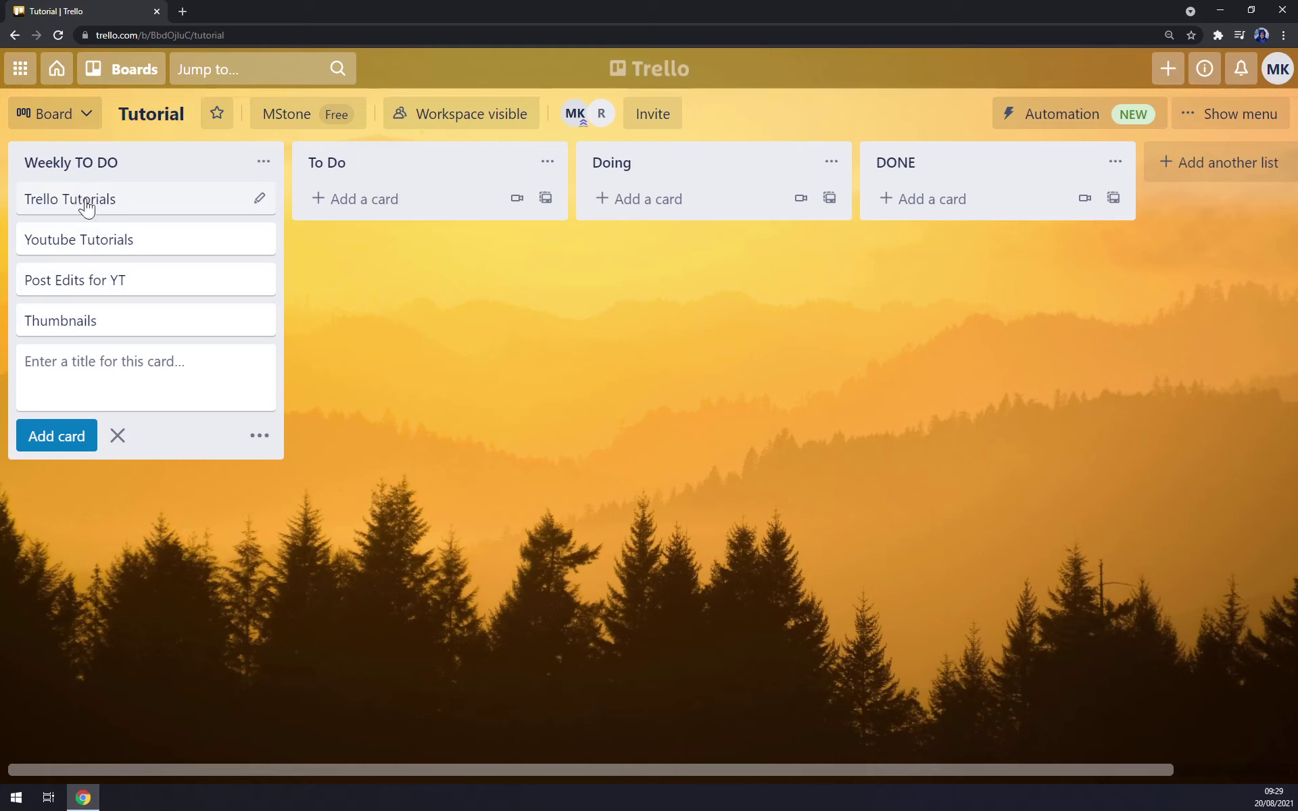
- Drag Trello Tutorials to To Do and Youtube Tutorials to Doing, rename To Do to 'To Do - today', add Thumbnails
drag(86, 208, 367, 212)
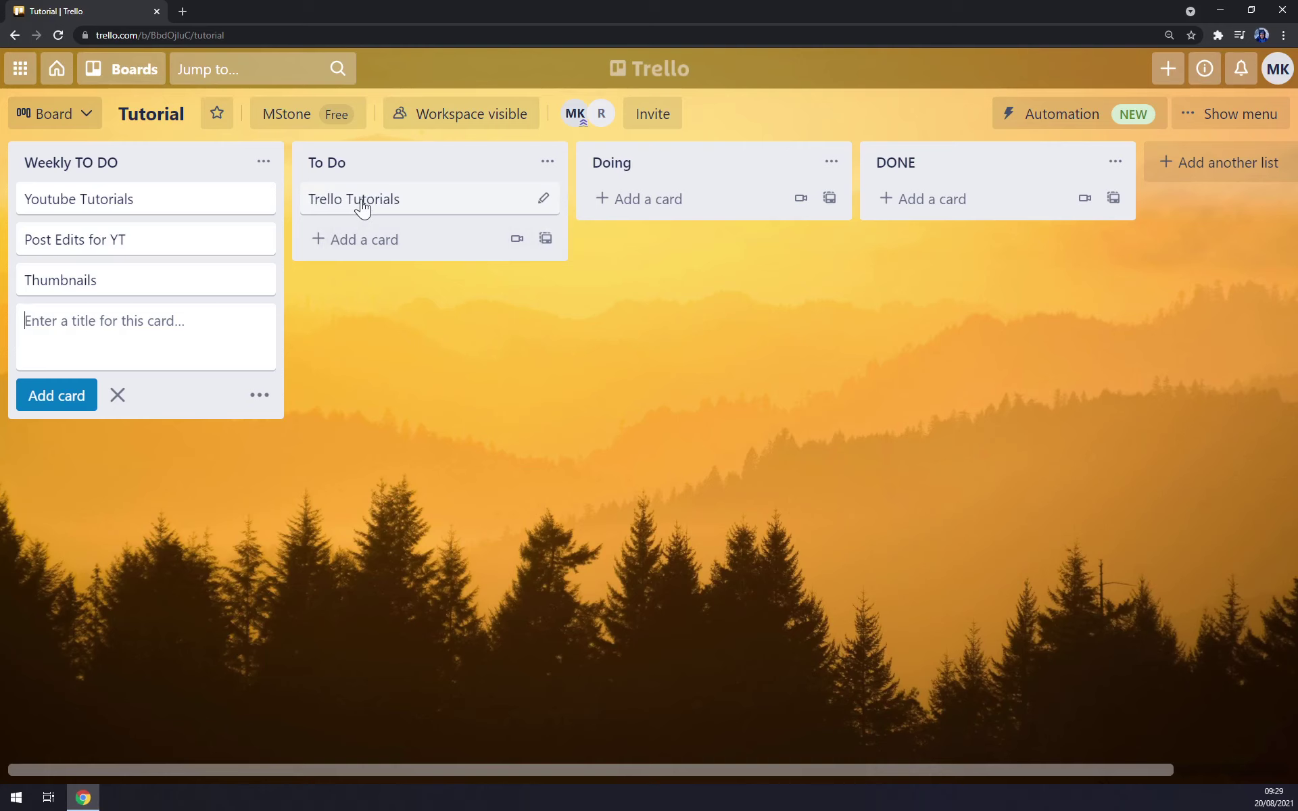
drag(130, 208, 651, 217)
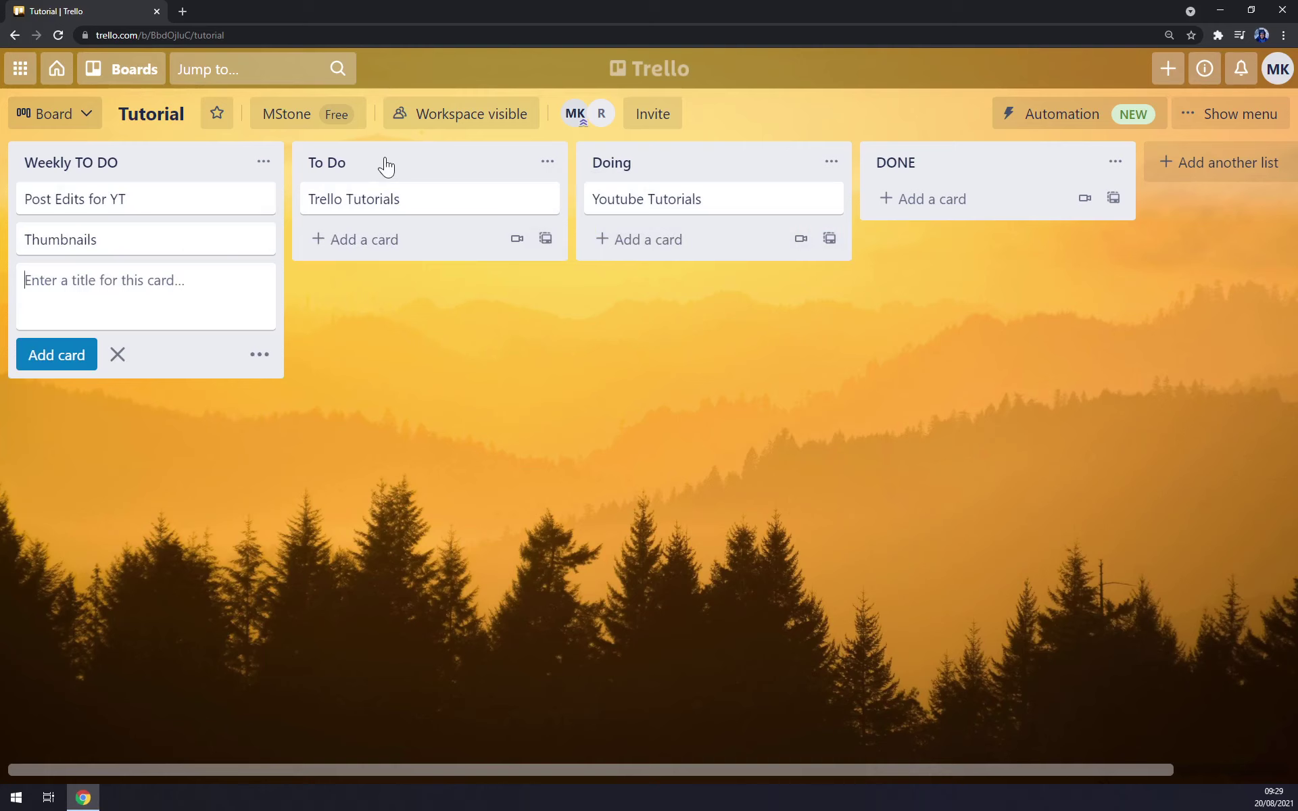
click(521, 170)
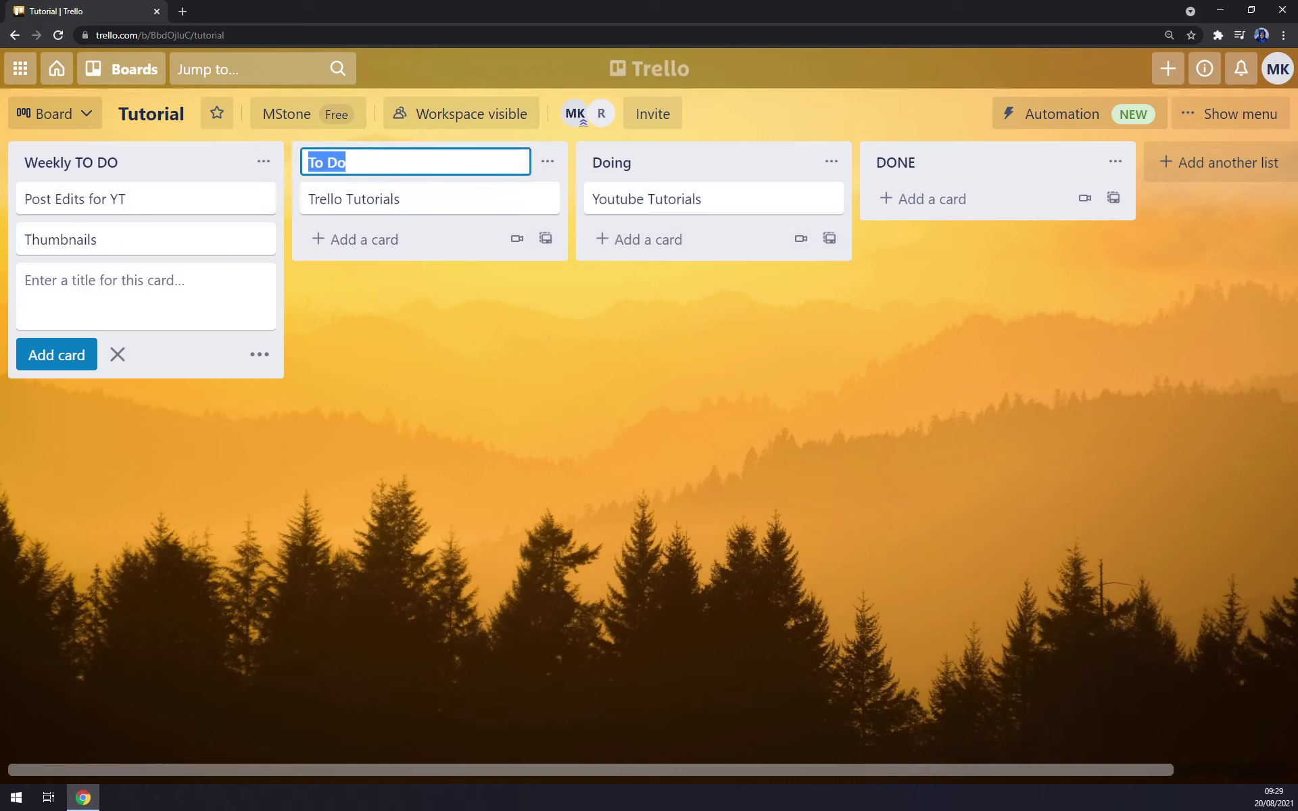
key(End)
text(- today)
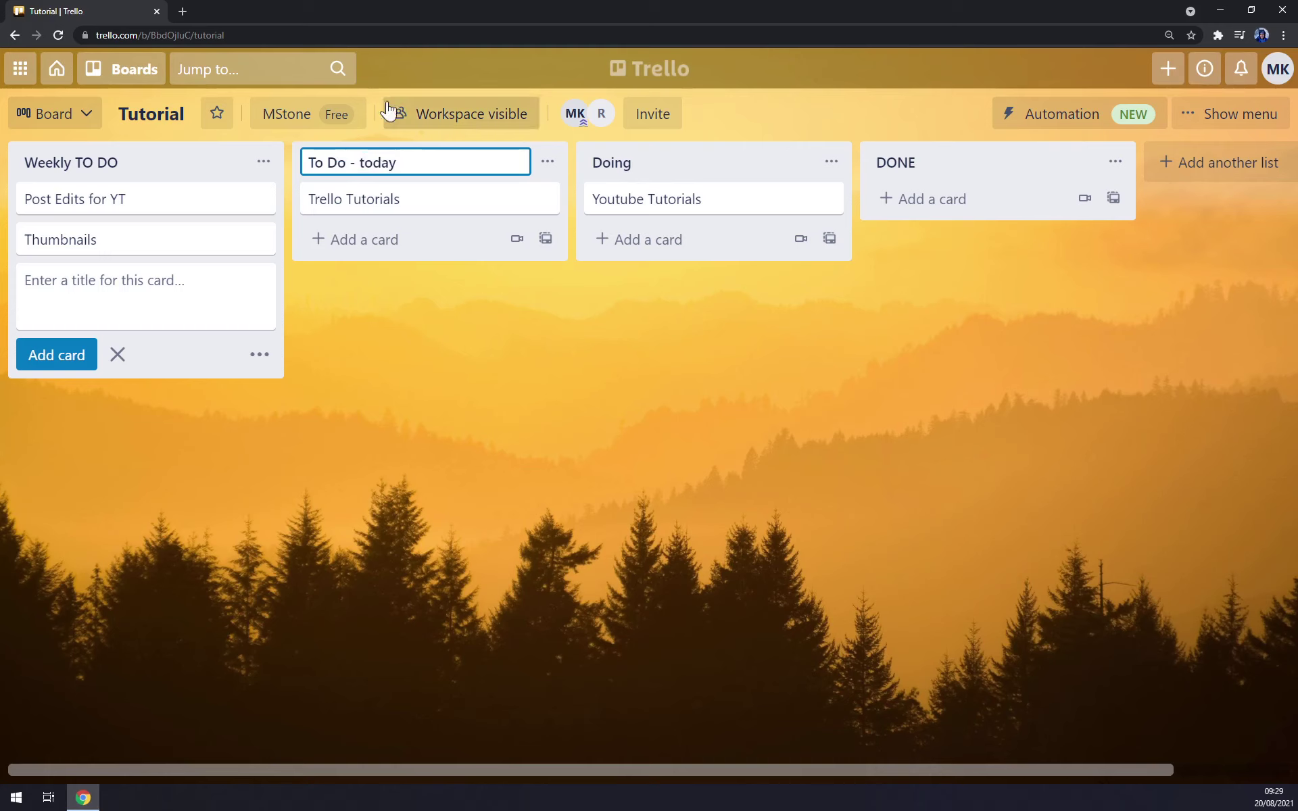
click(550, 391)
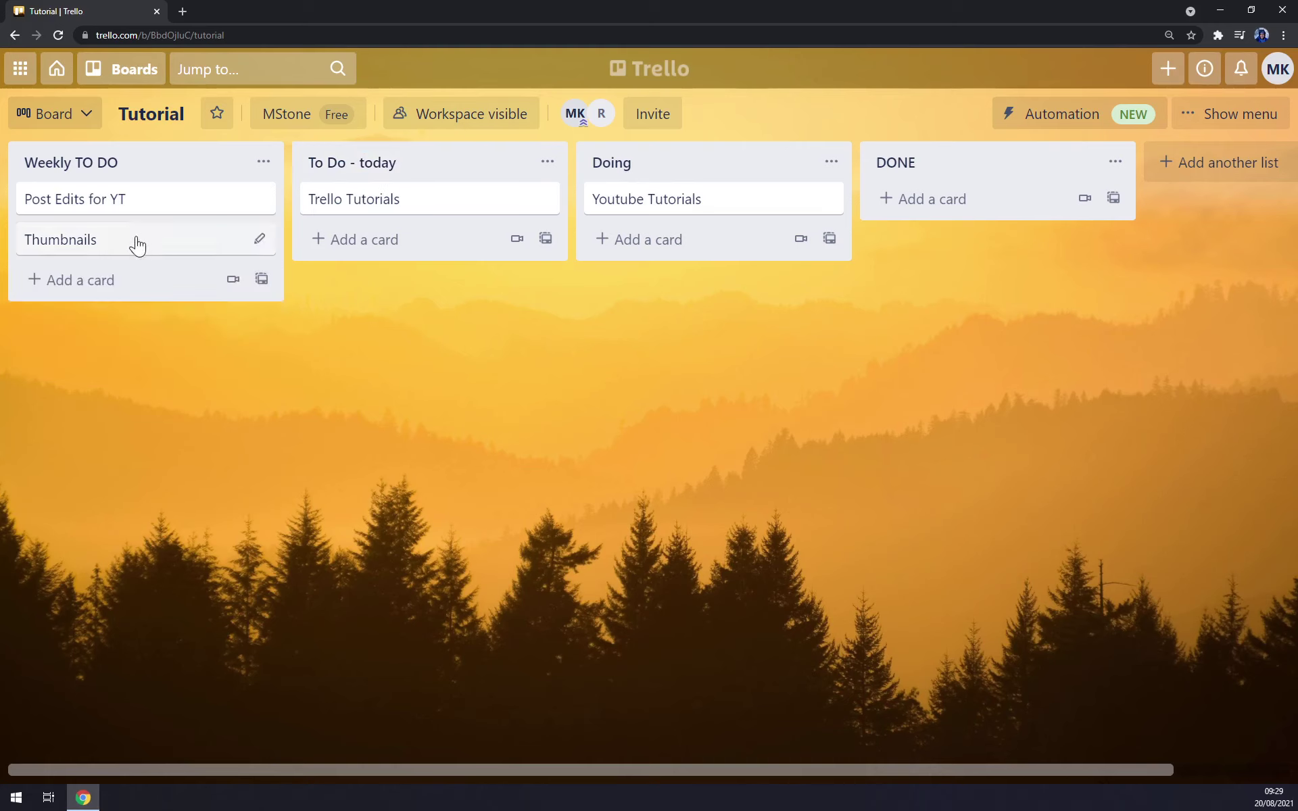
drag(133, 242, 281, 233)
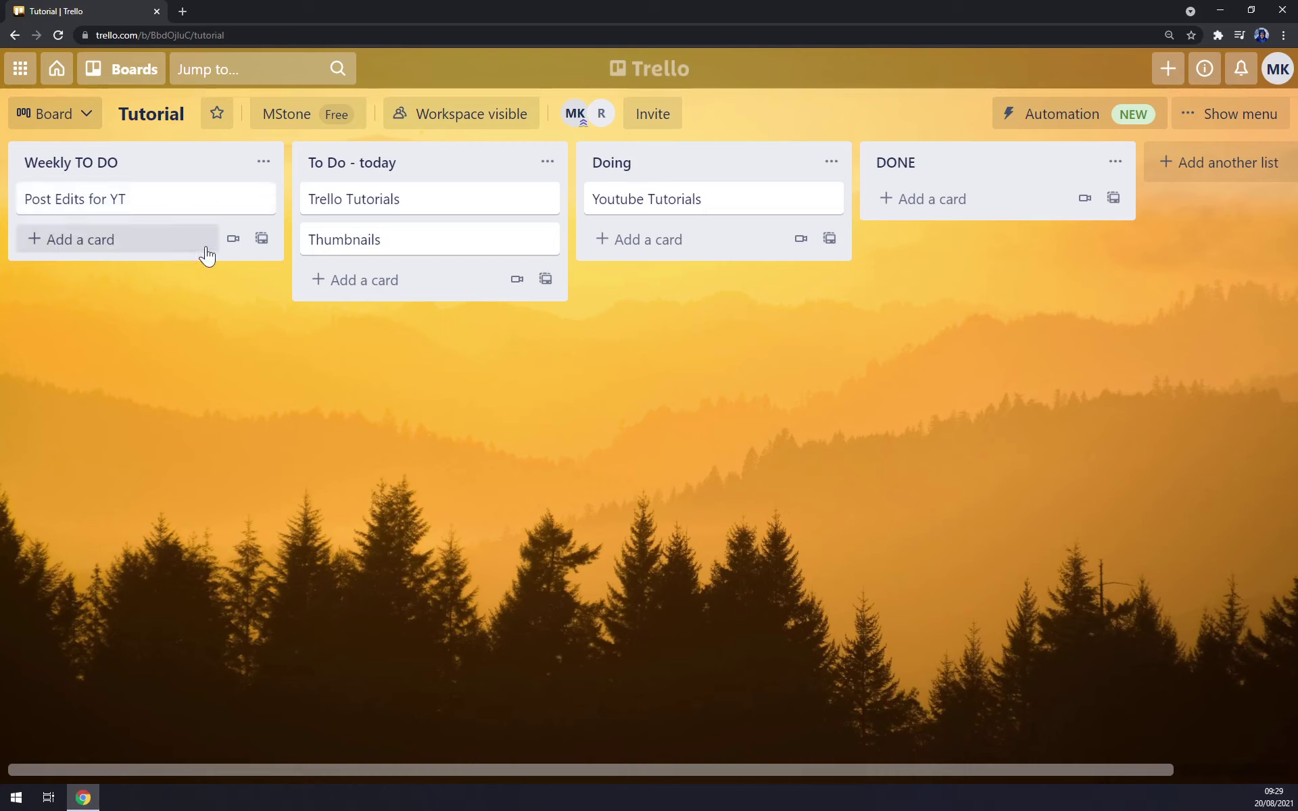
- Open the Trello Tutorials card and try, then cancel, editing its description
click(407, 215)
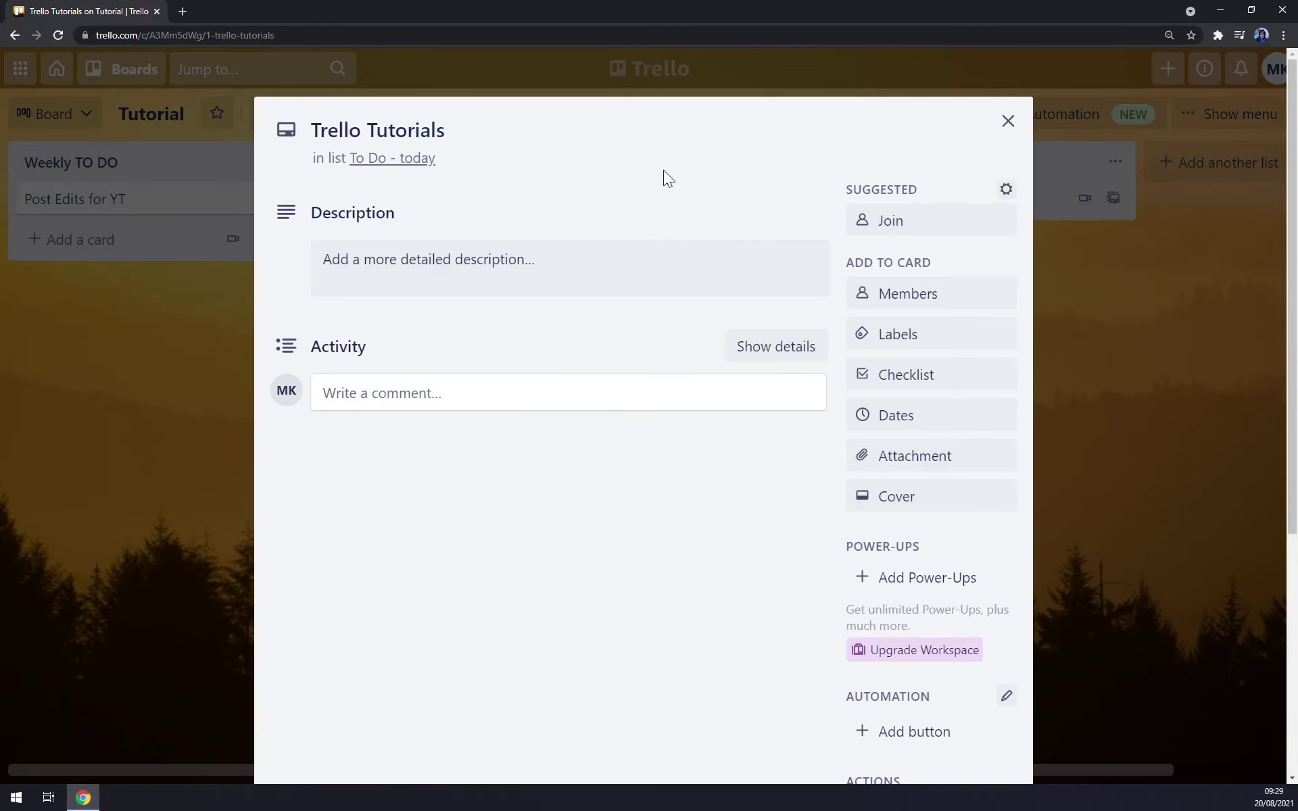
click(388, 270)
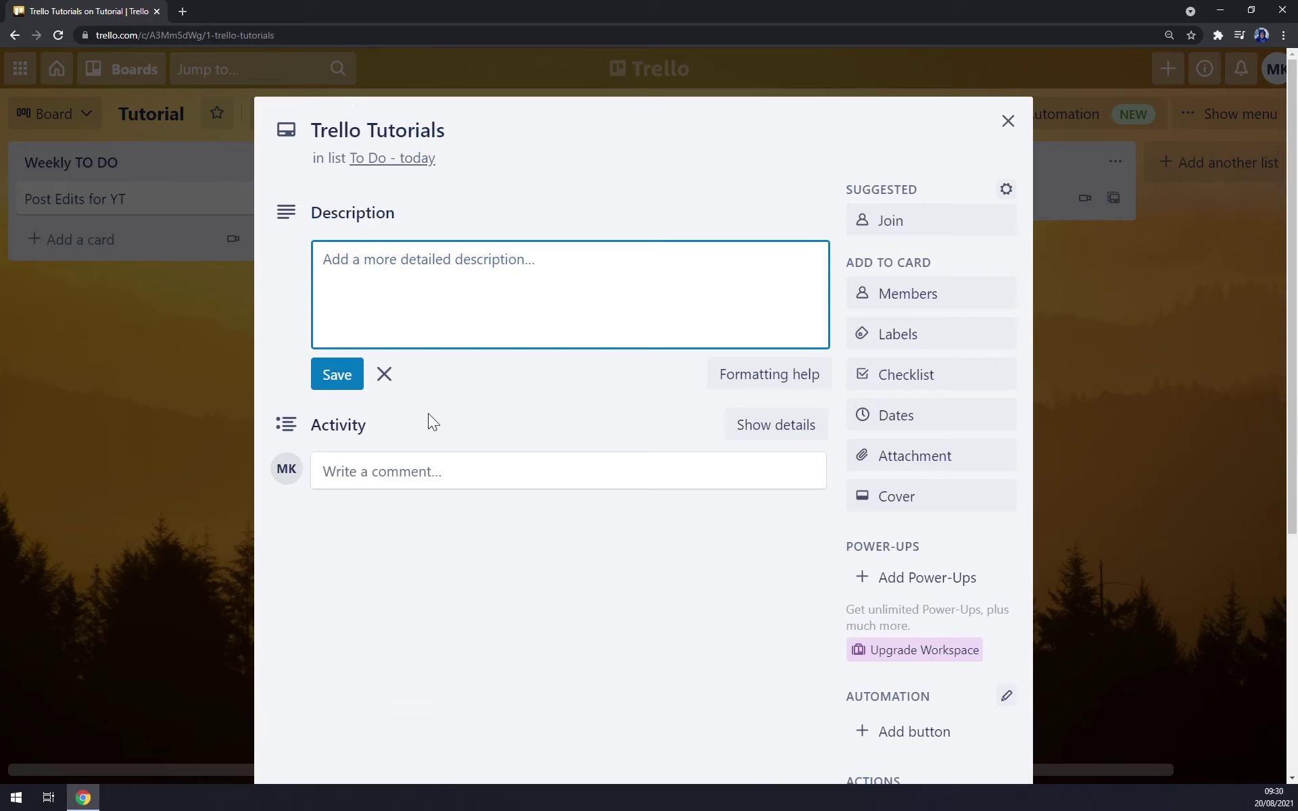
click(487, 467)
- Attach moonmoon.png to the card and begin typing the 'Creating tutorials' description
click(420, 397)
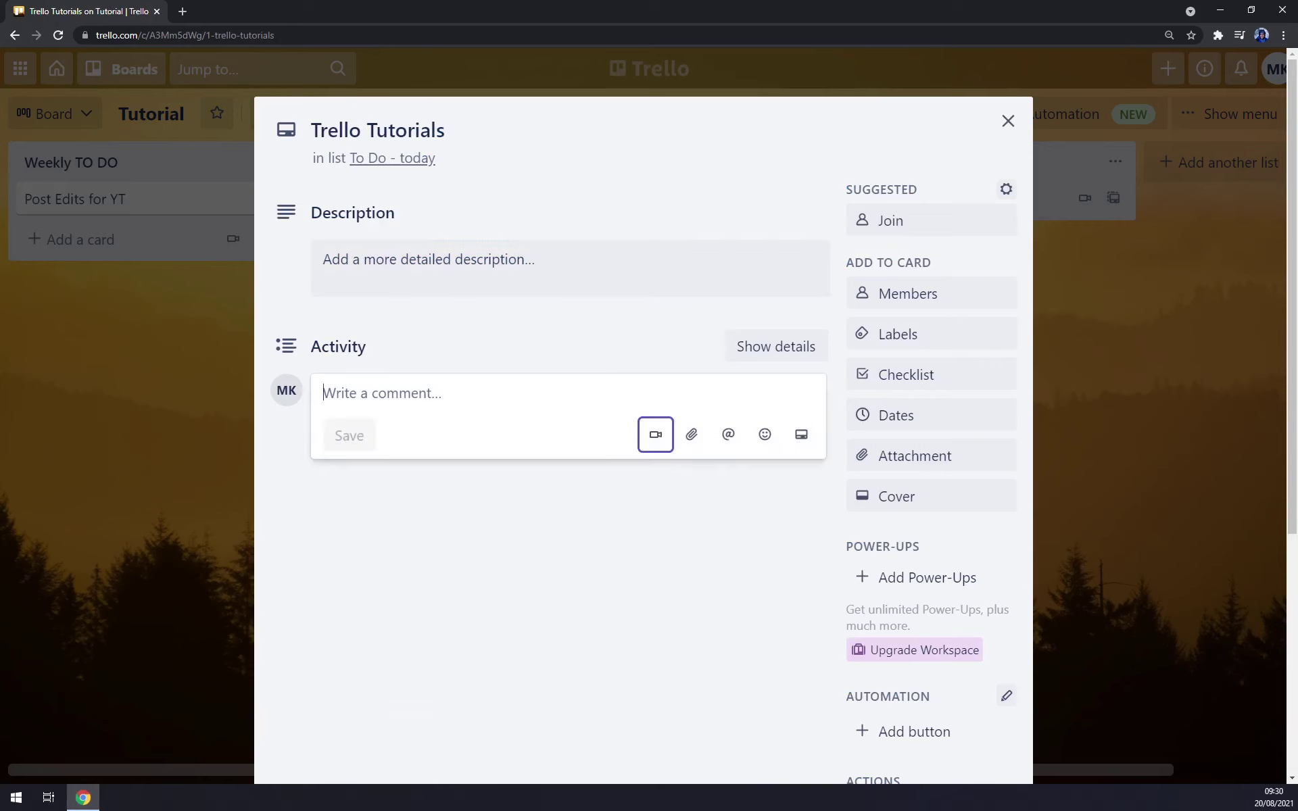
click(691, 434)
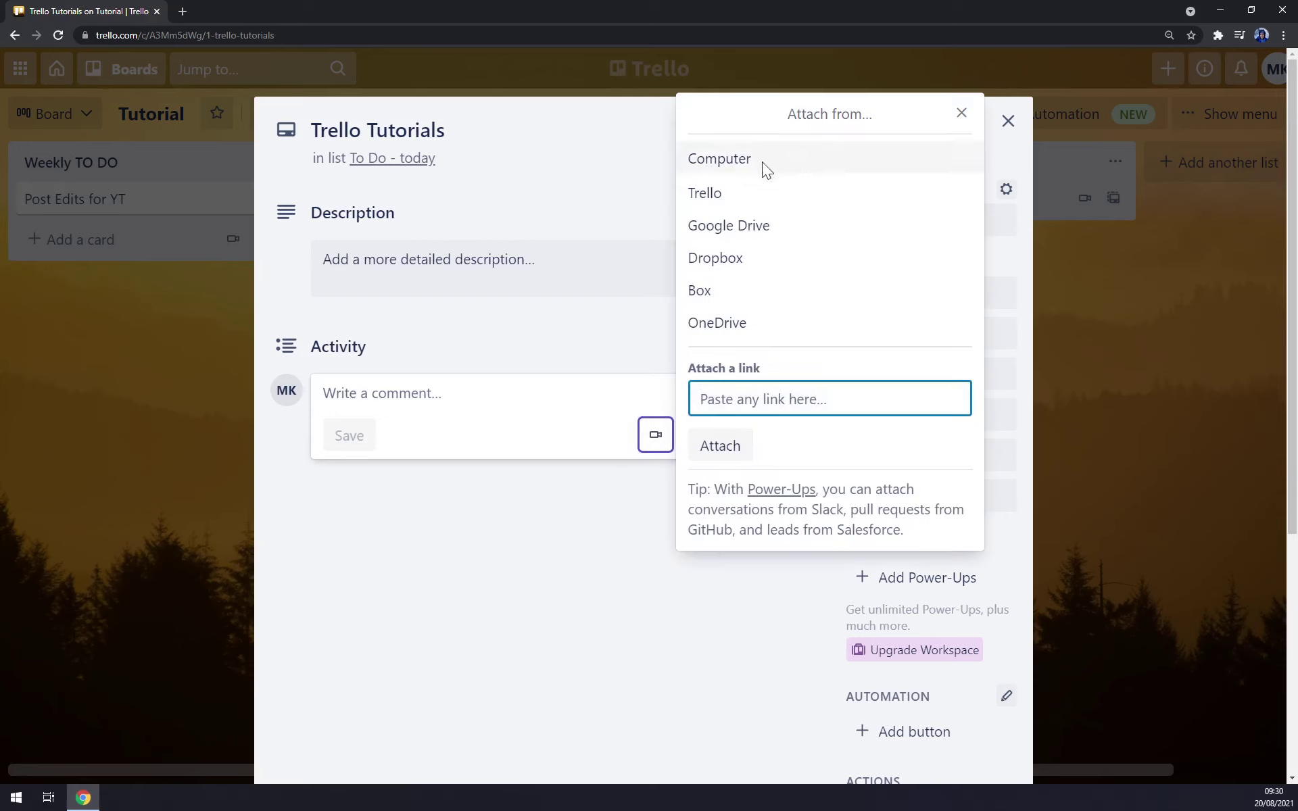
click(730, 161)
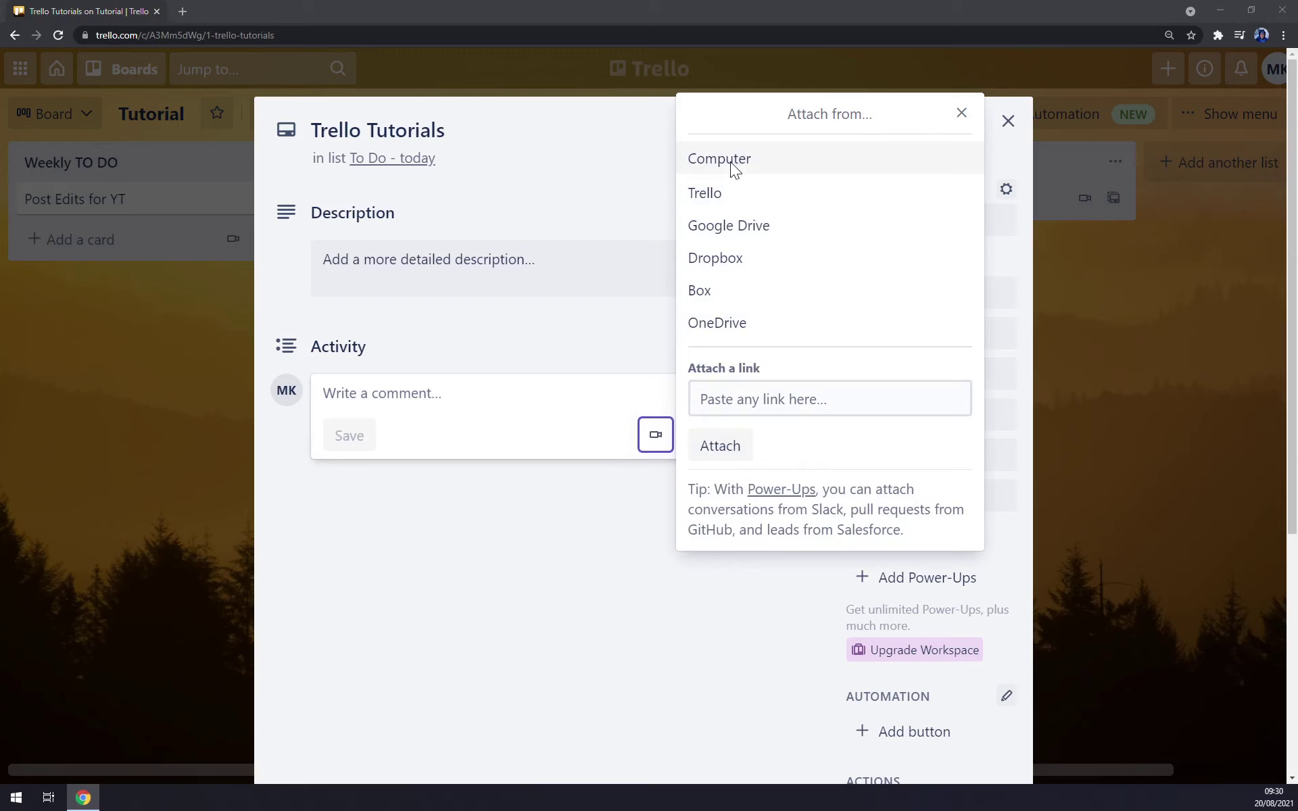
double_click(180, 268)
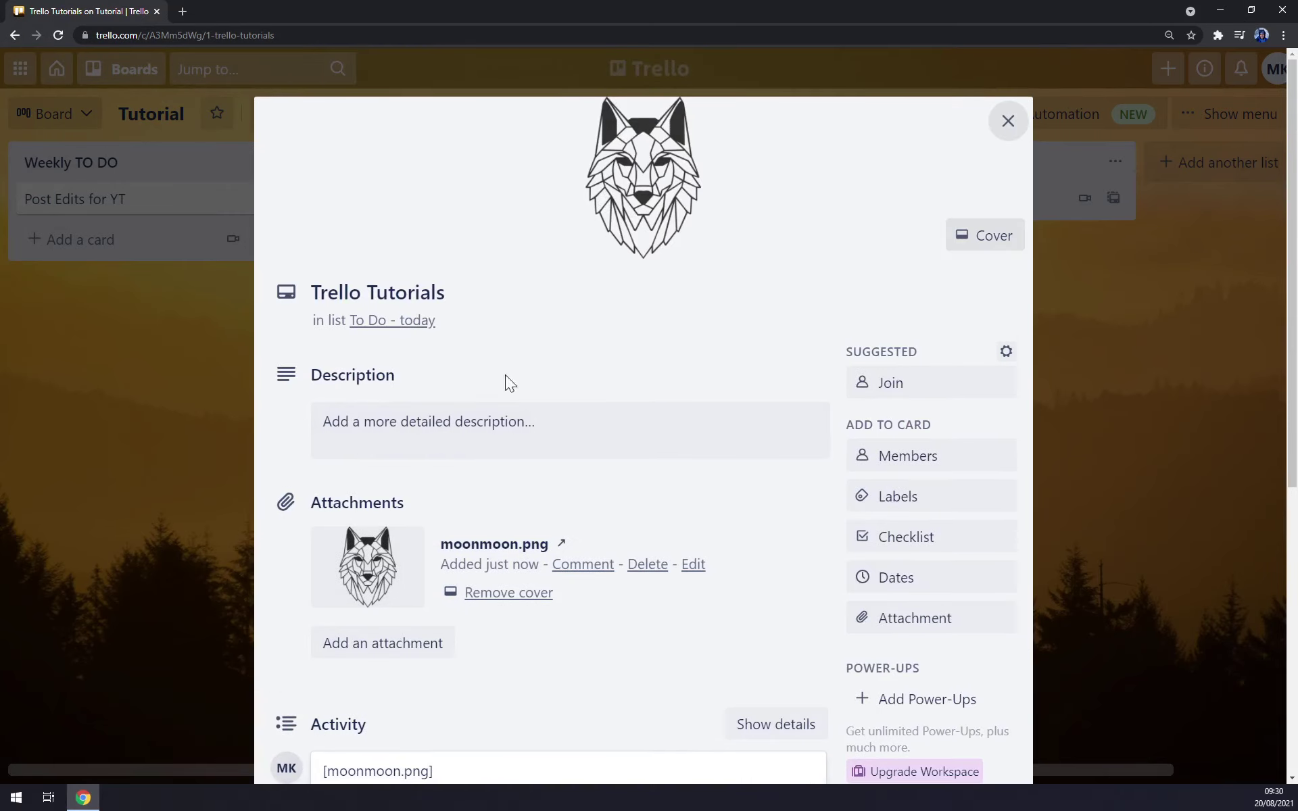
click(434, 444)
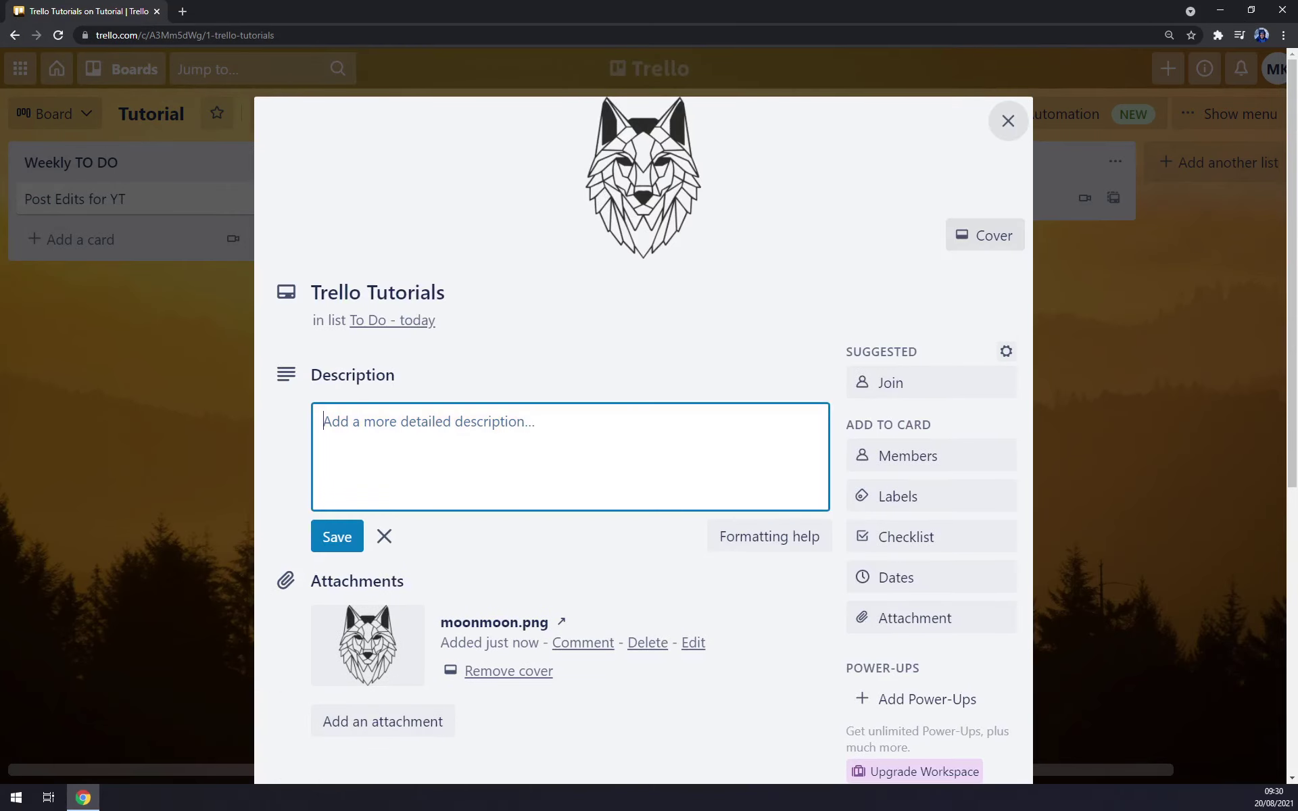
text(Creating tutorials)
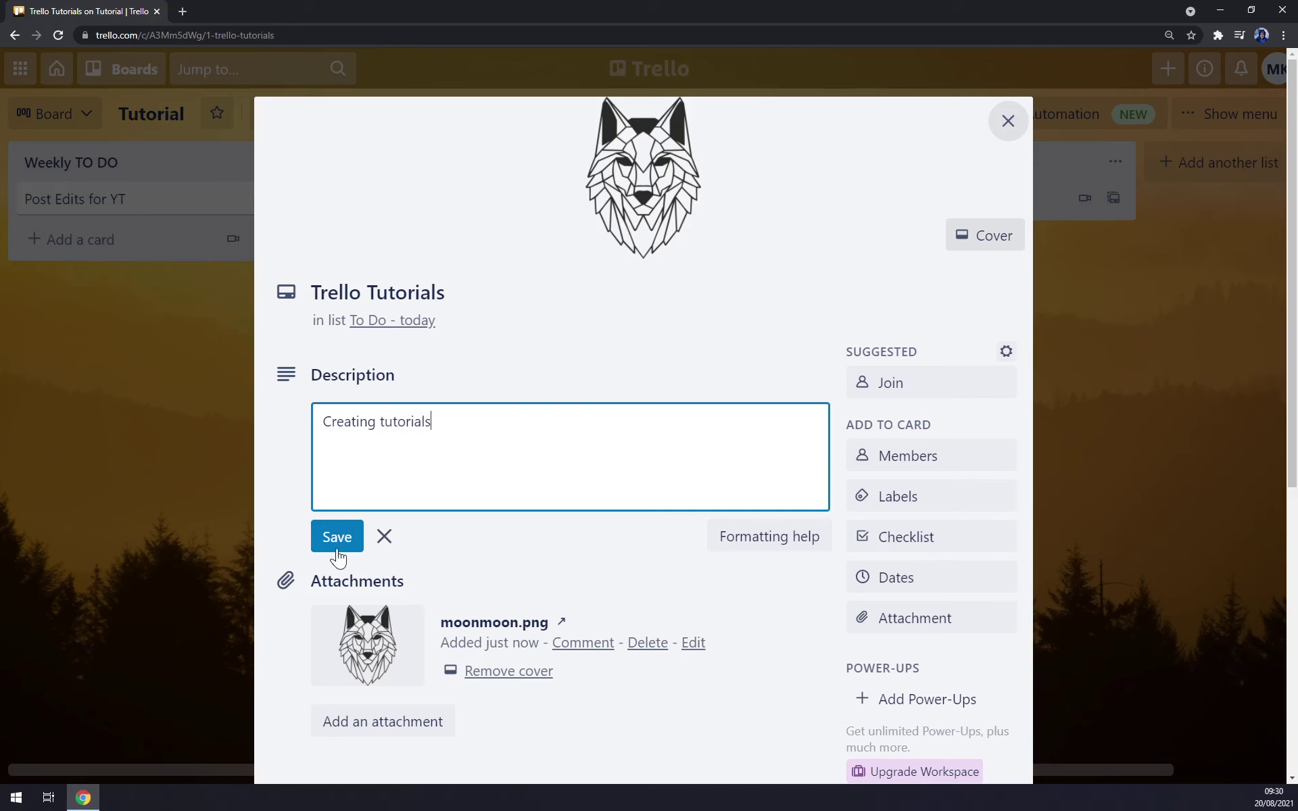
- Save the 'Creating tutorials' description and post the moonmoon.png comment on the card
click(332, 543)
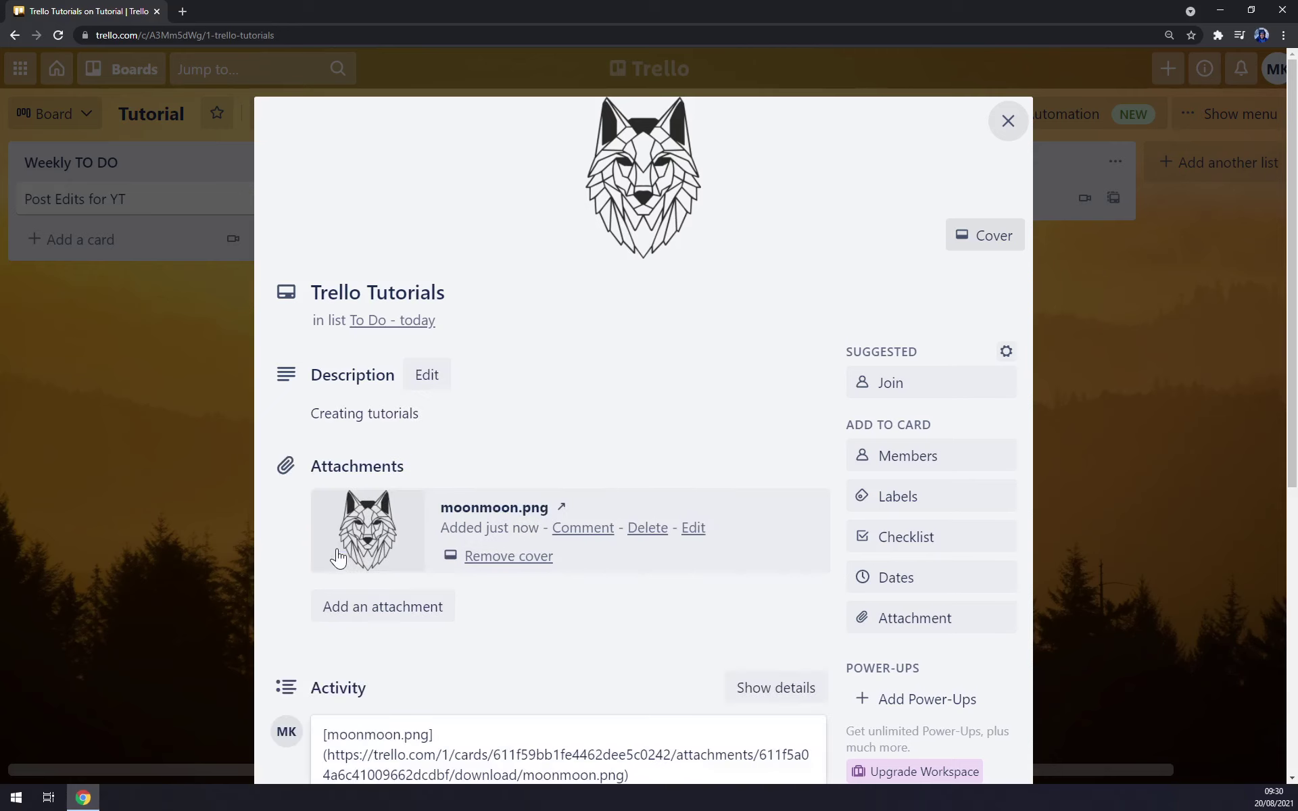
scroll(396, 480, down, 6)
click(350, 412)
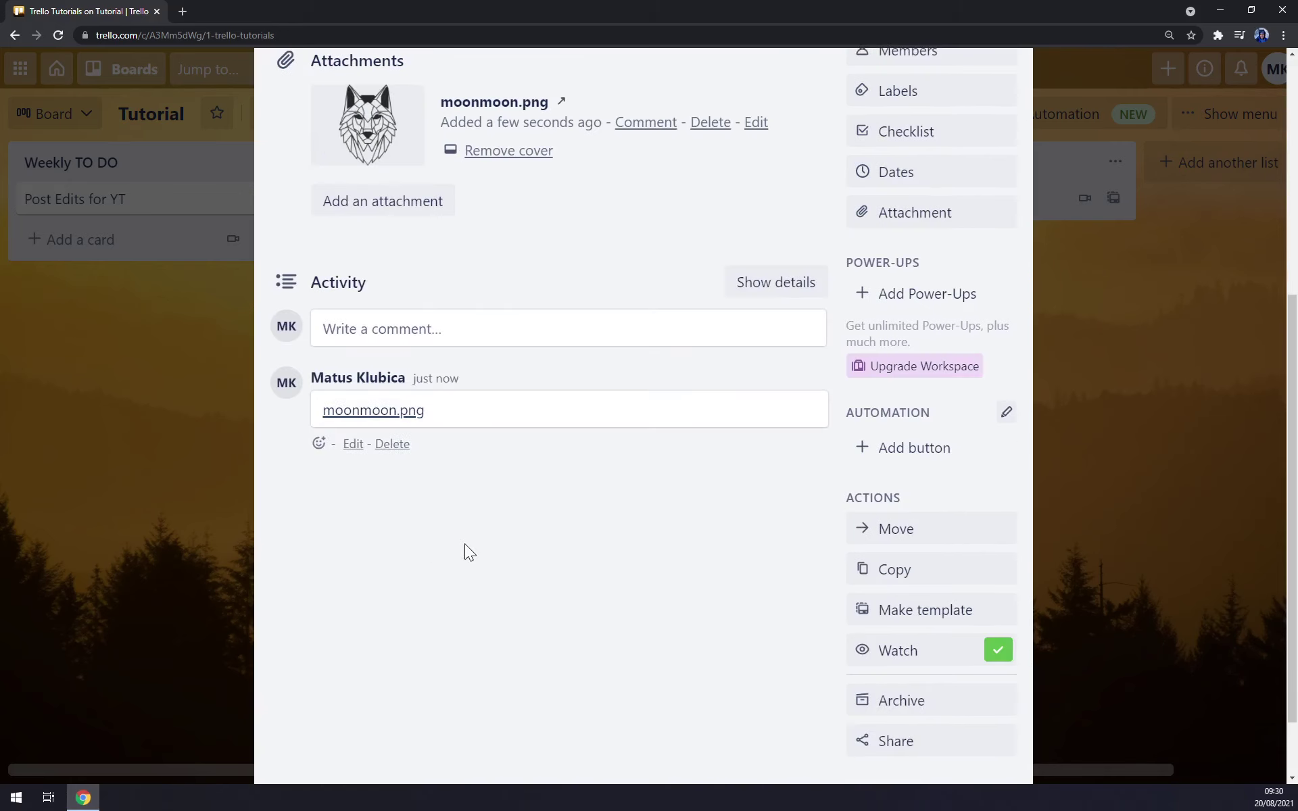
scroll(474, 542, up, 6)
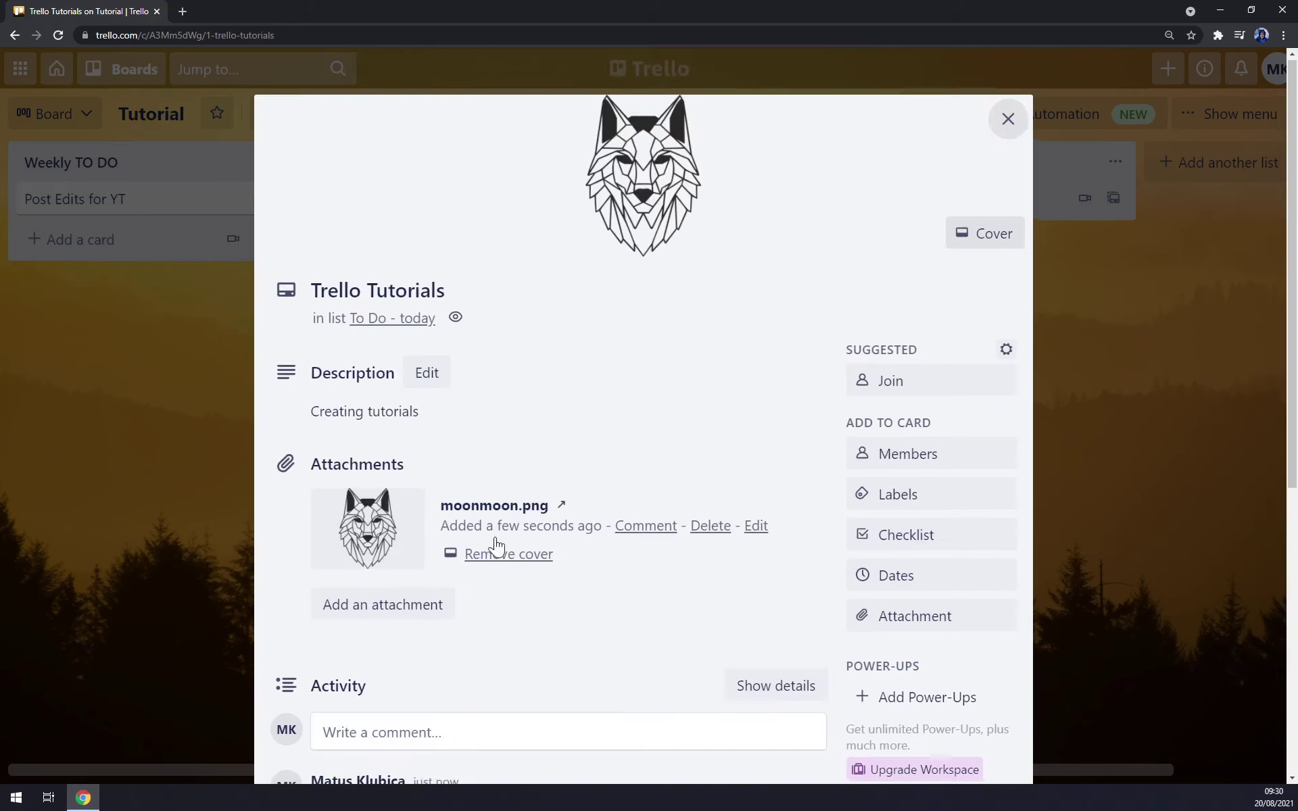
- Assign the second board member to the Trello Tutorials card
click(923, 459)
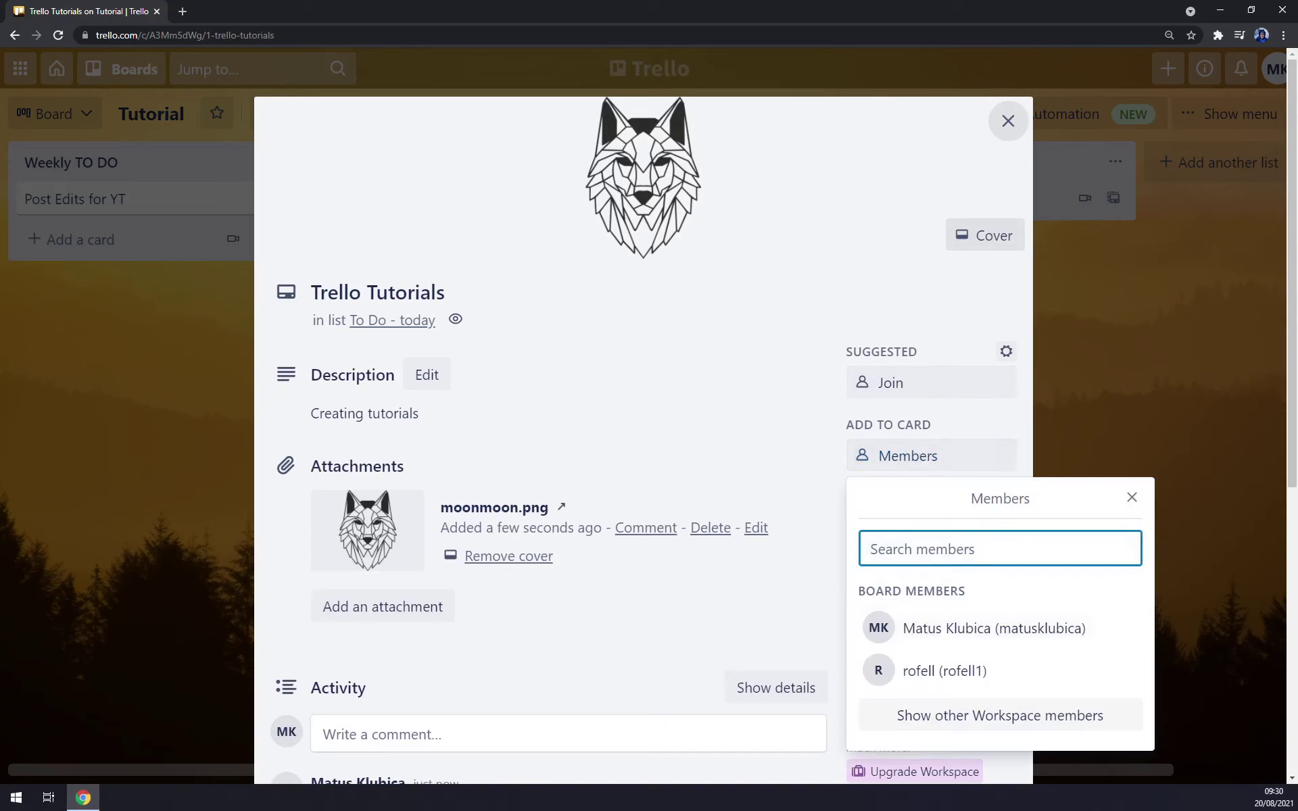
click(922, 676)
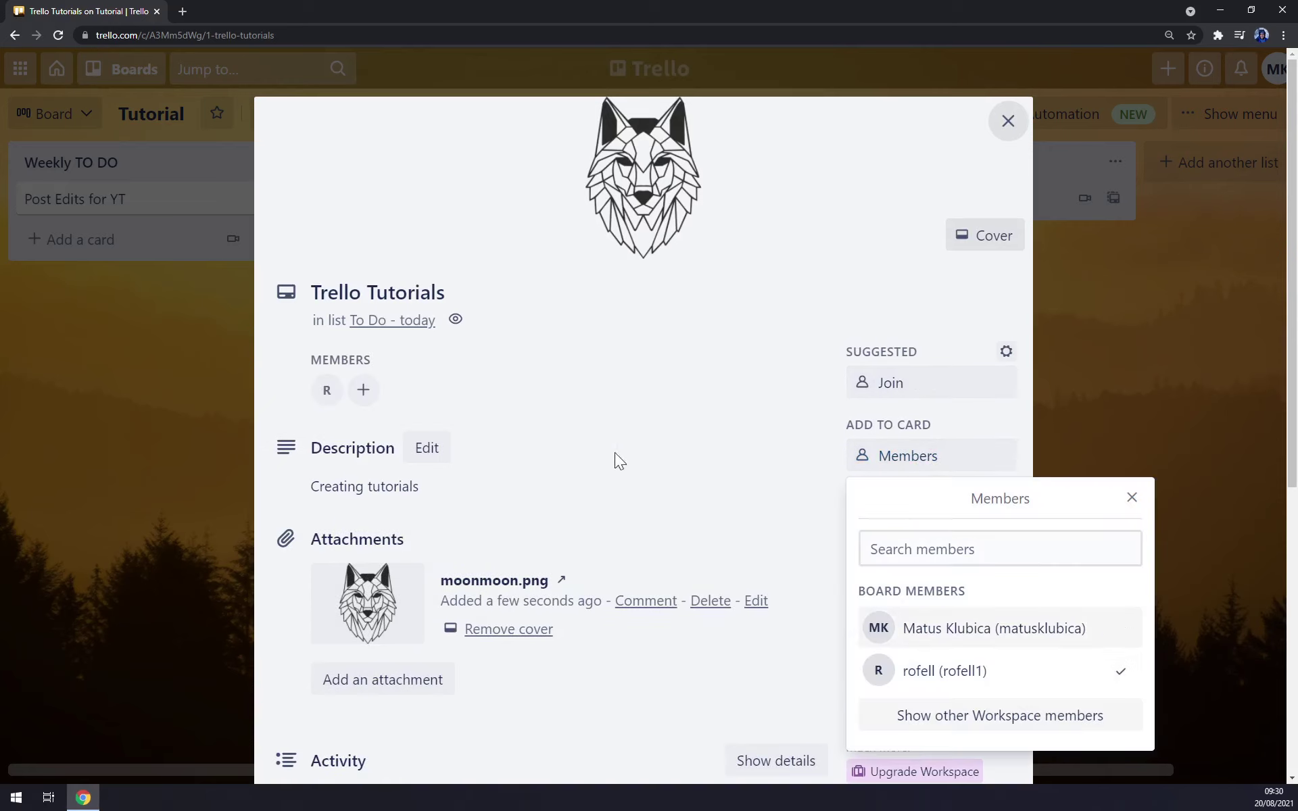
scroll(889, 402, down, 2)
- Tag the card with the green label
click(929, 365)
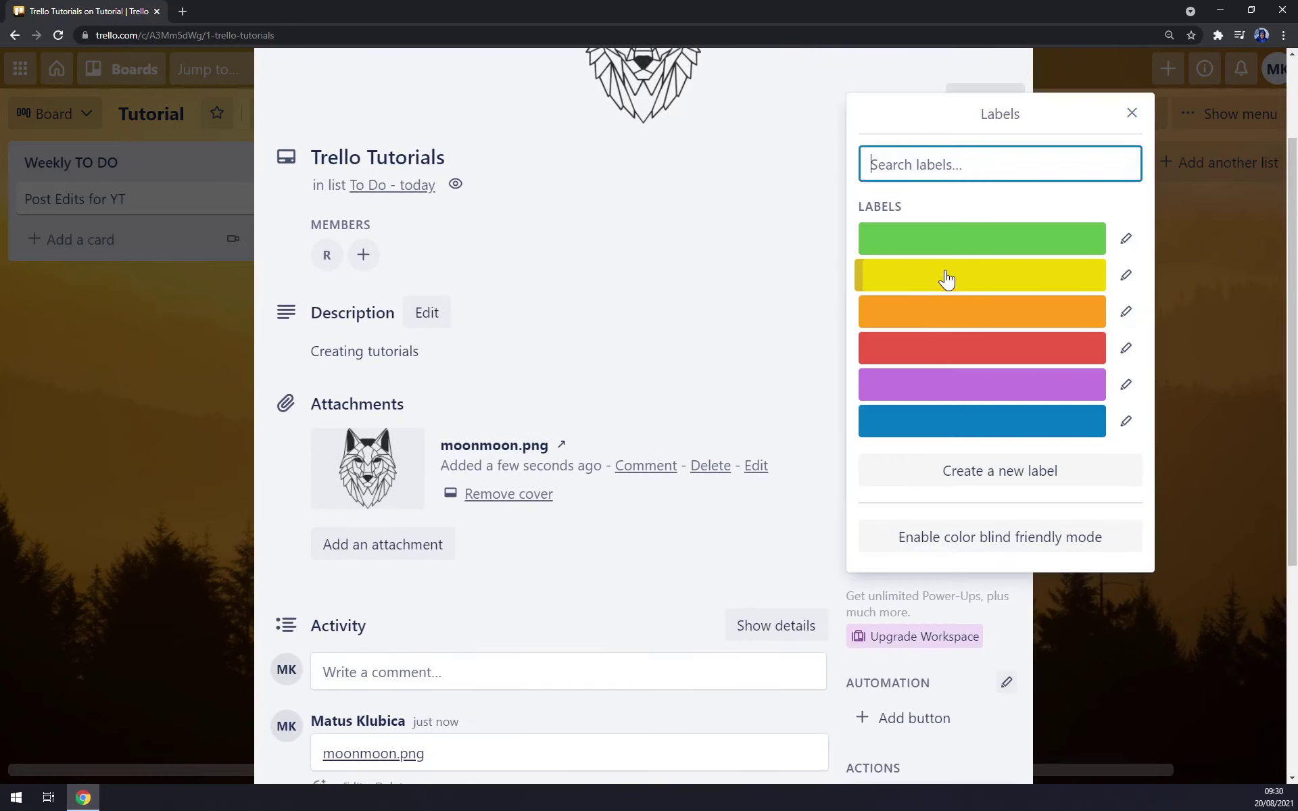
click(899, 244)
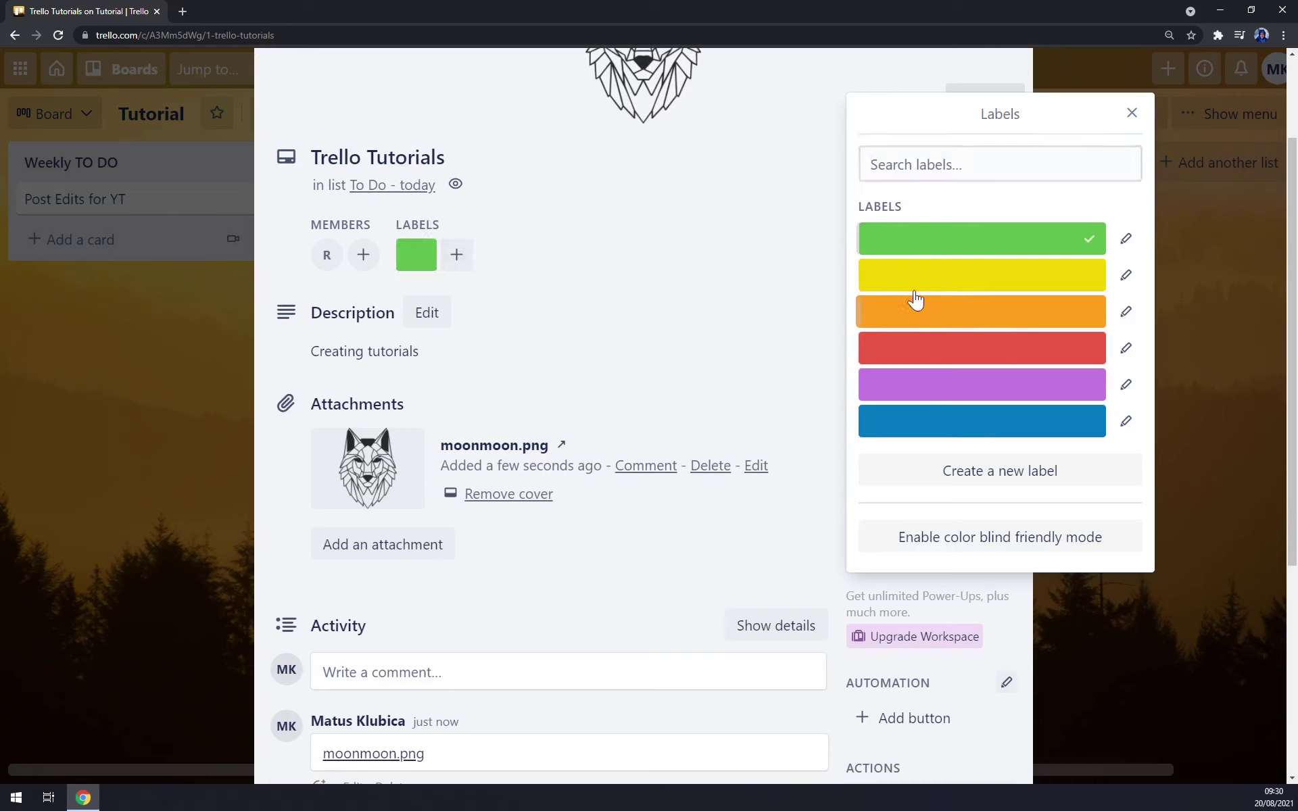
click(457, 255)
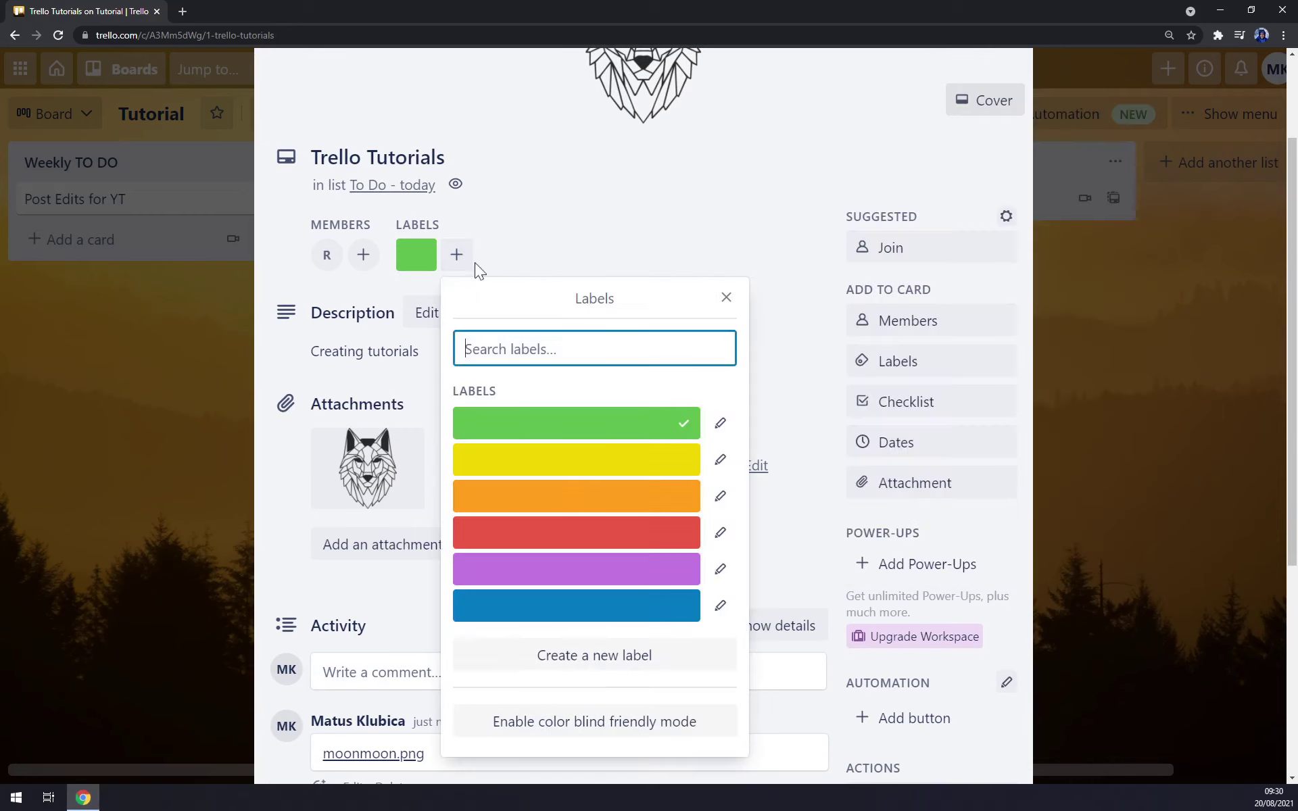
click(727, 298)
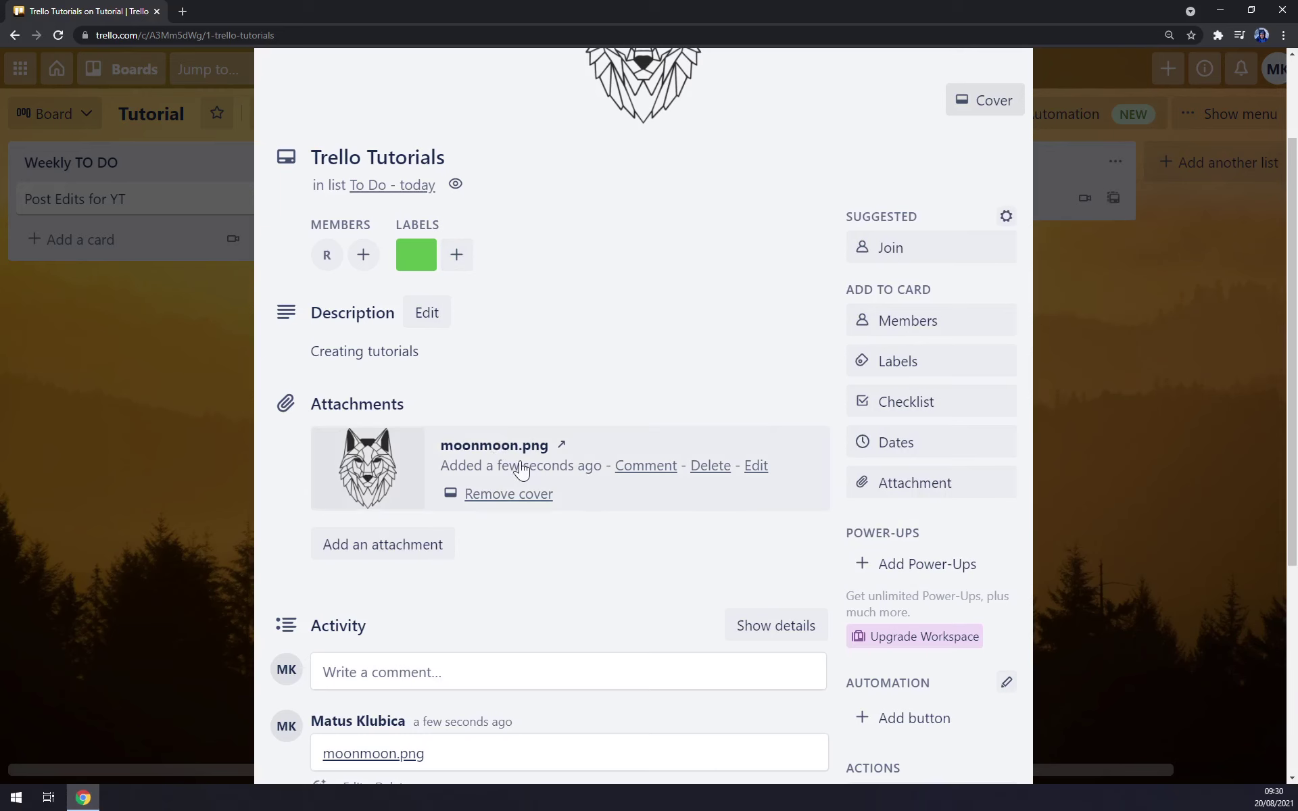
scroll(530, 472, down, 5)
scroll(533, 471, up, 6)
- Add the red label, remove the green one, and close the card
click(455, 313)
click(595, 346)
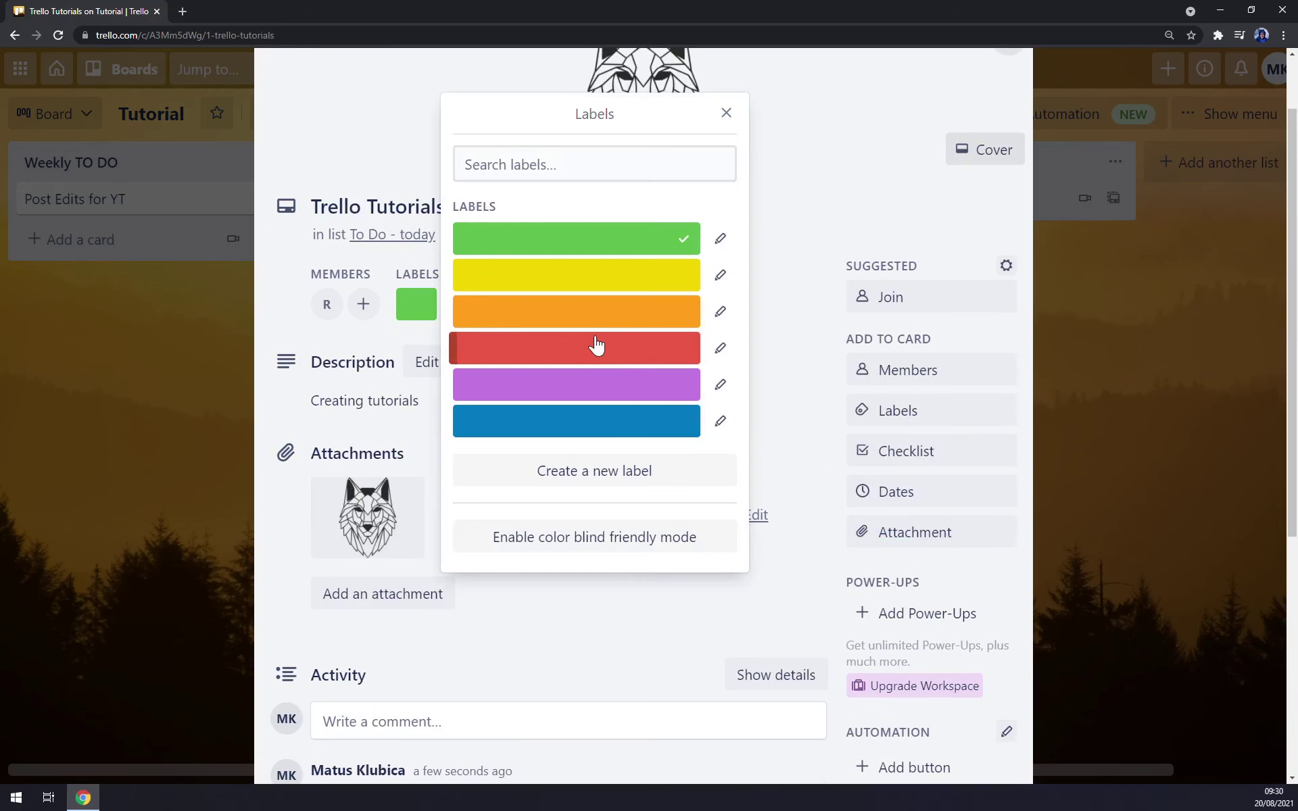
click(726, 113)
click(417, 308)
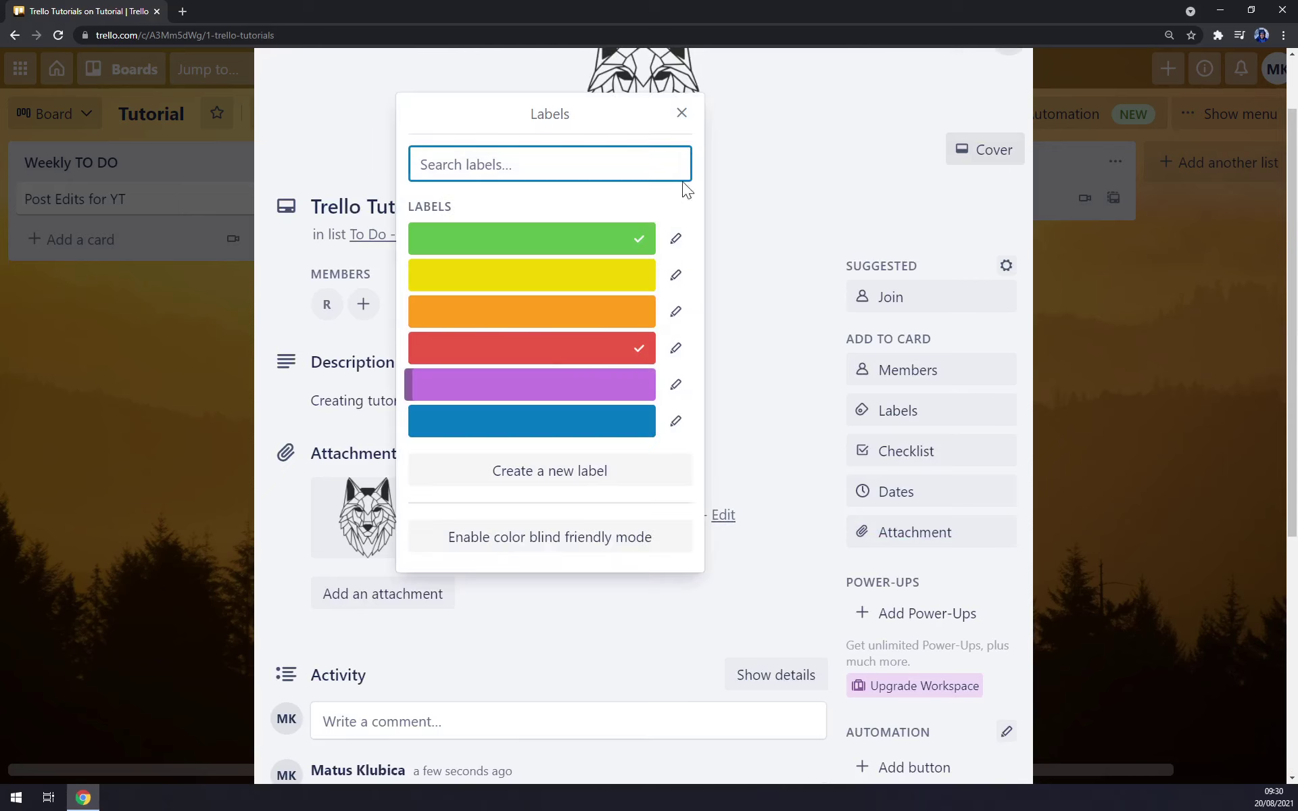
click(633, 230)
click(682, 113)
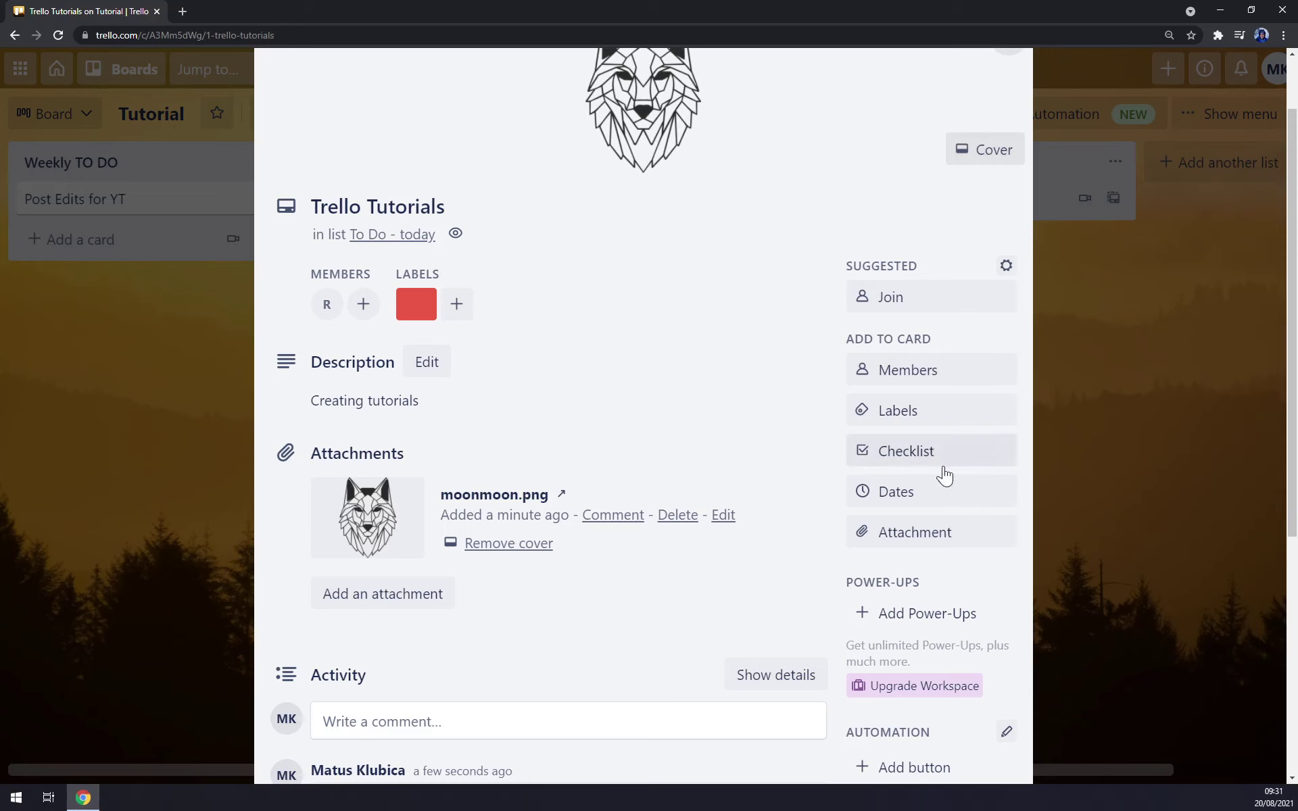
scroll(922, 533, down, 5)
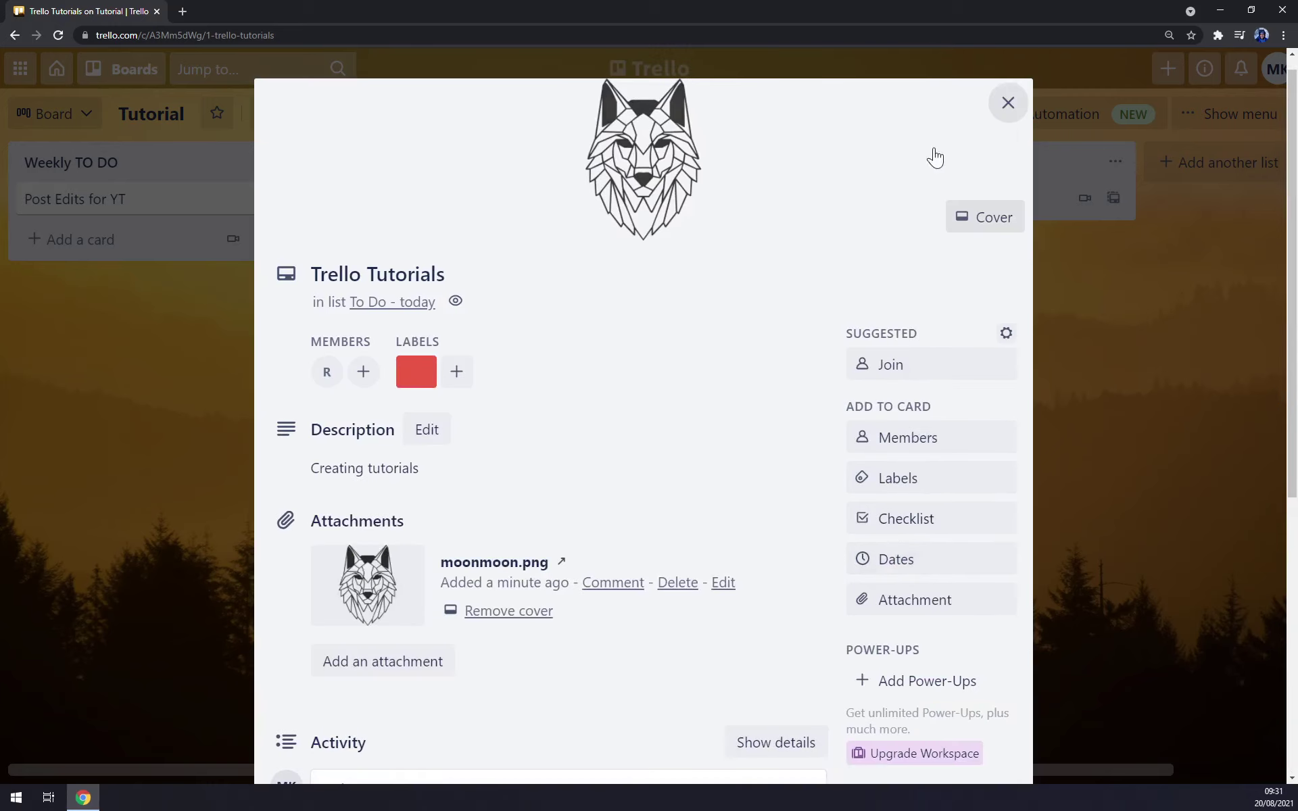
scroll(923, 406, up, 6)
click(1007, 102)
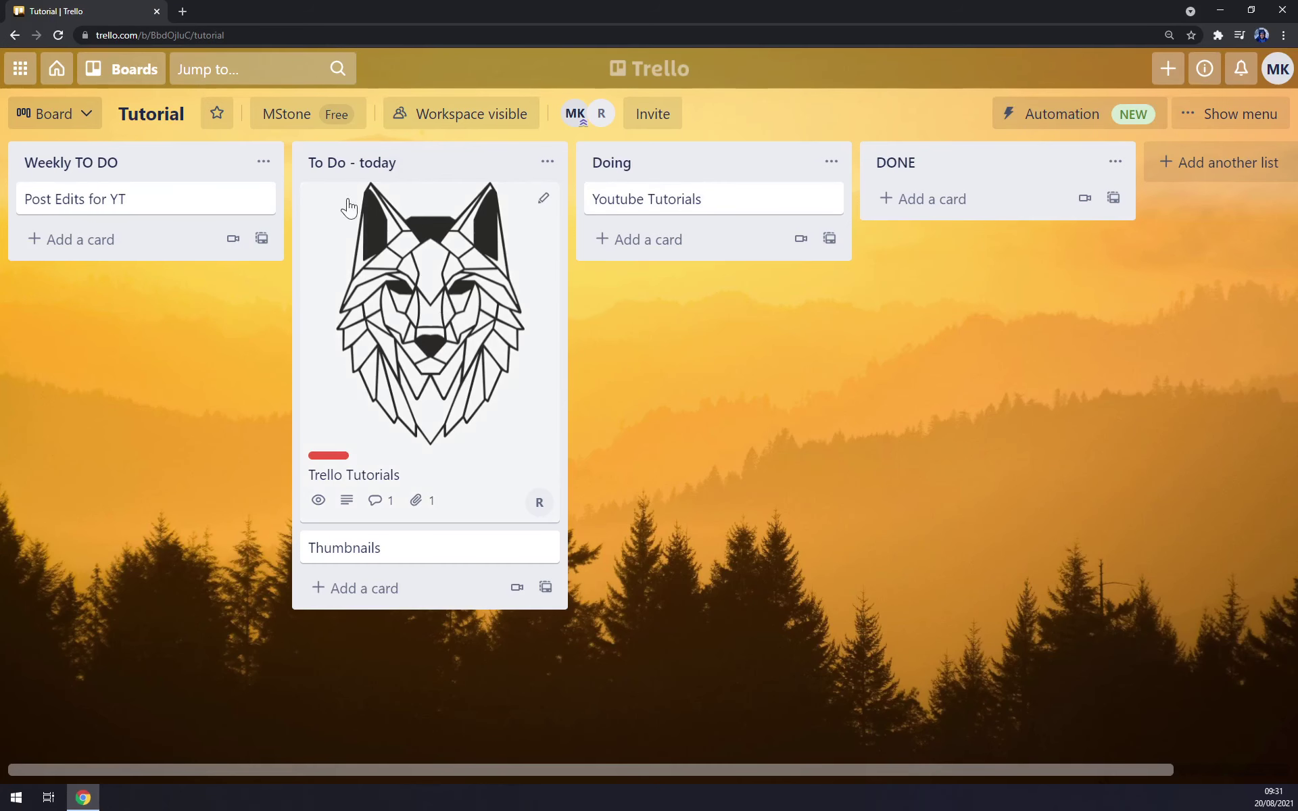
- Expand the card labels from thin bars into larger coloured blocks
click(335, 457)
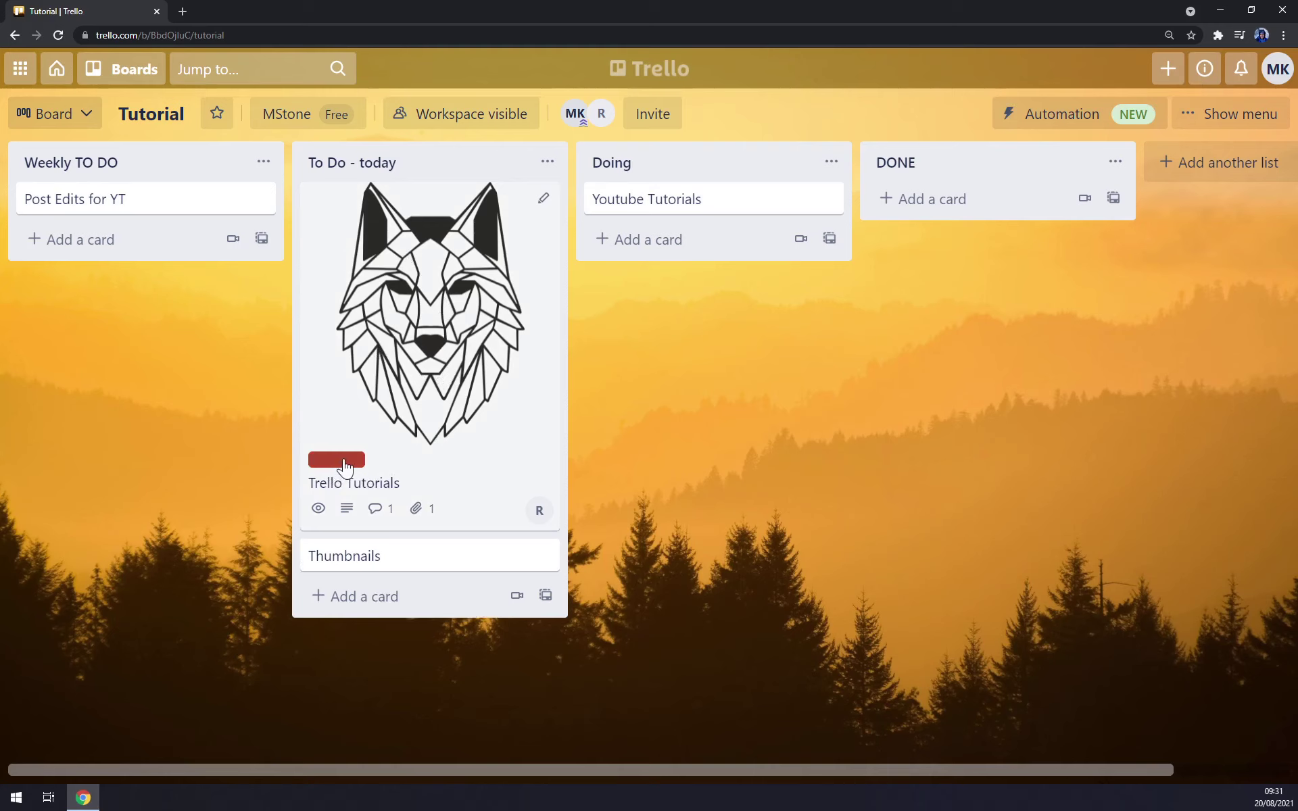
click(344, 463)
click(338, 456)
click(358, 162)
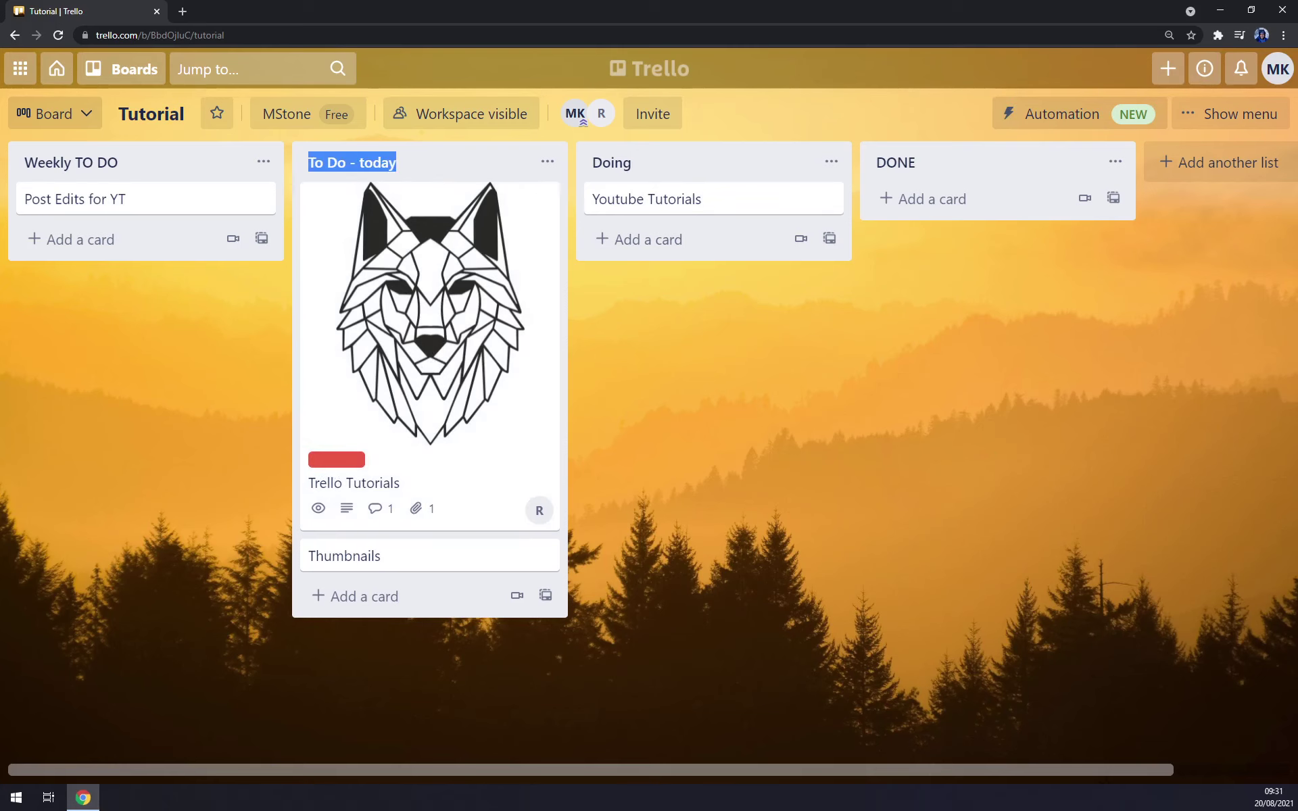
- Open the Trello Tutorials card, look over its button templates, then close it
click(444, 268)
scroll(526, 425, down, 5)
scroll(466, 359, up, 5)
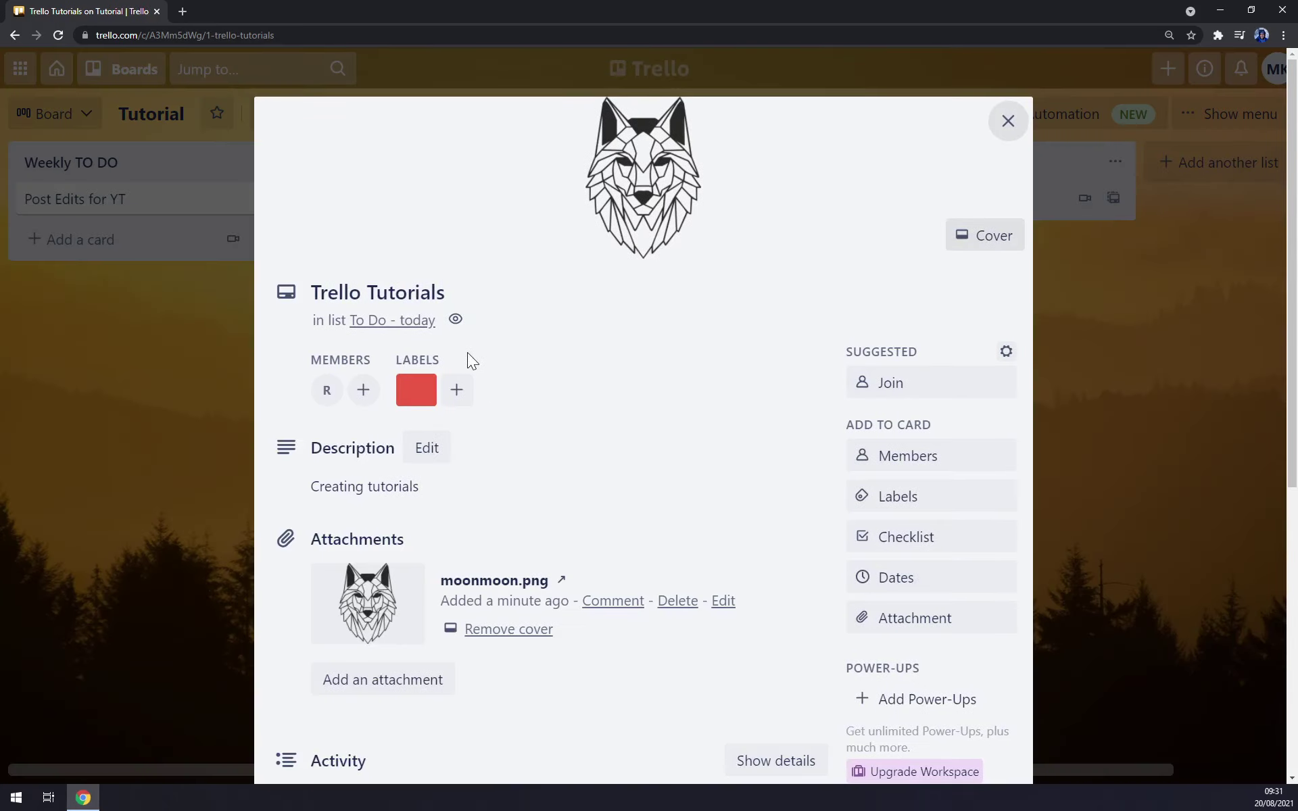
scroll(782, 336, down, 2)
scroll(936, 380, down, 5)
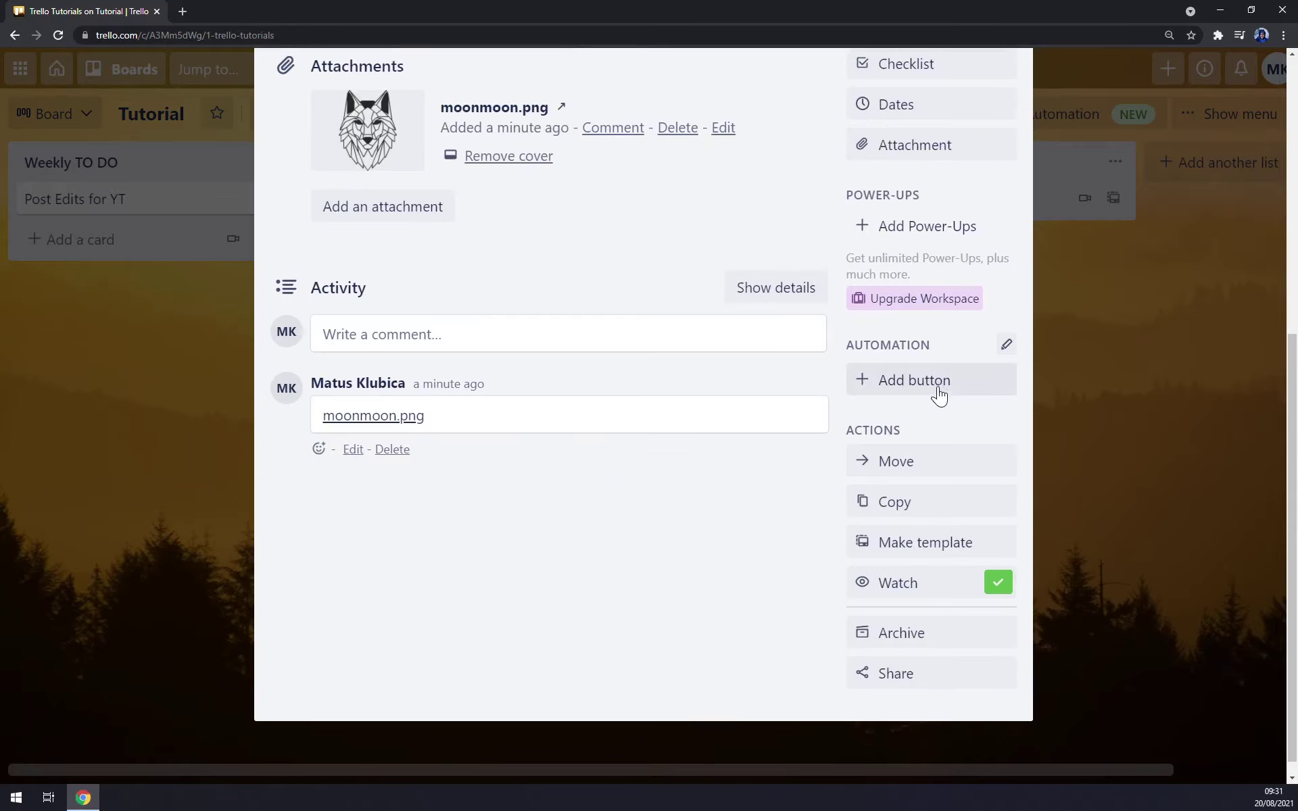
click(930, 385)
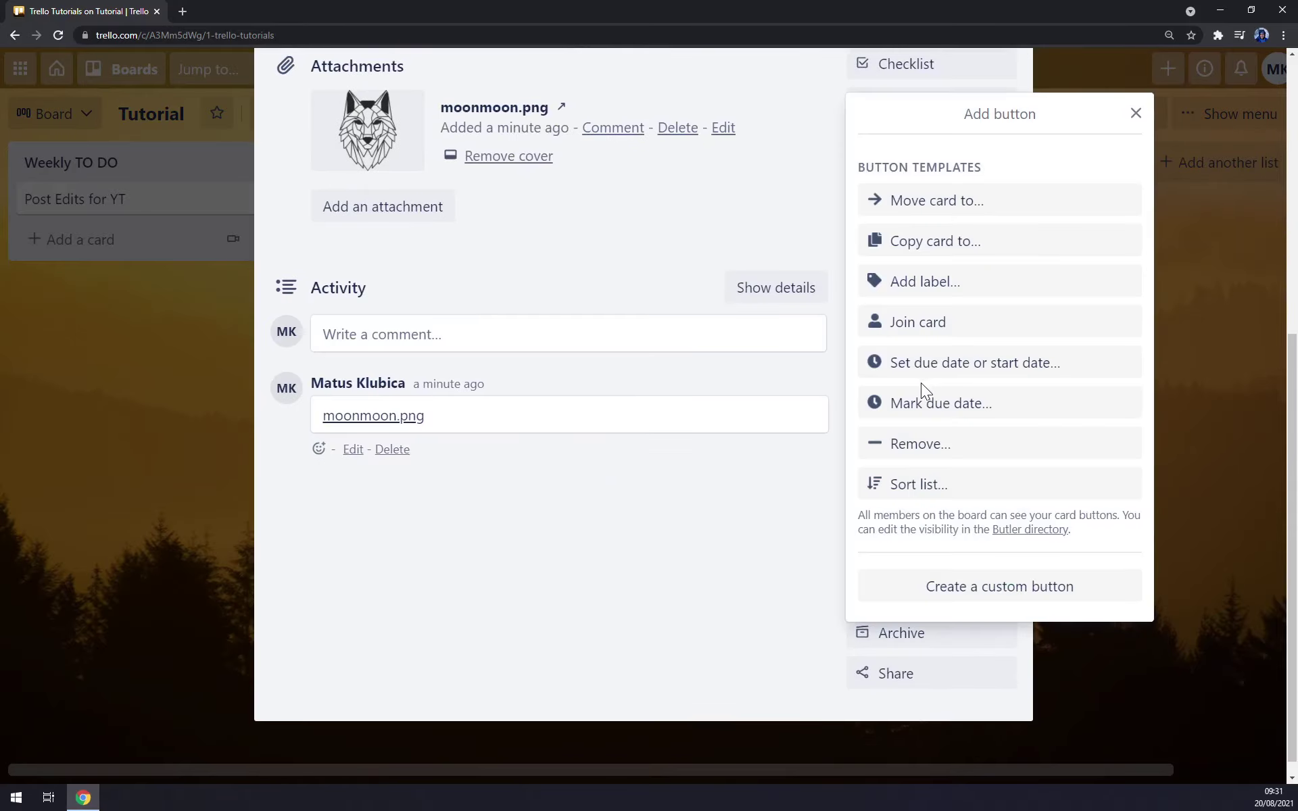
click(843, 200)
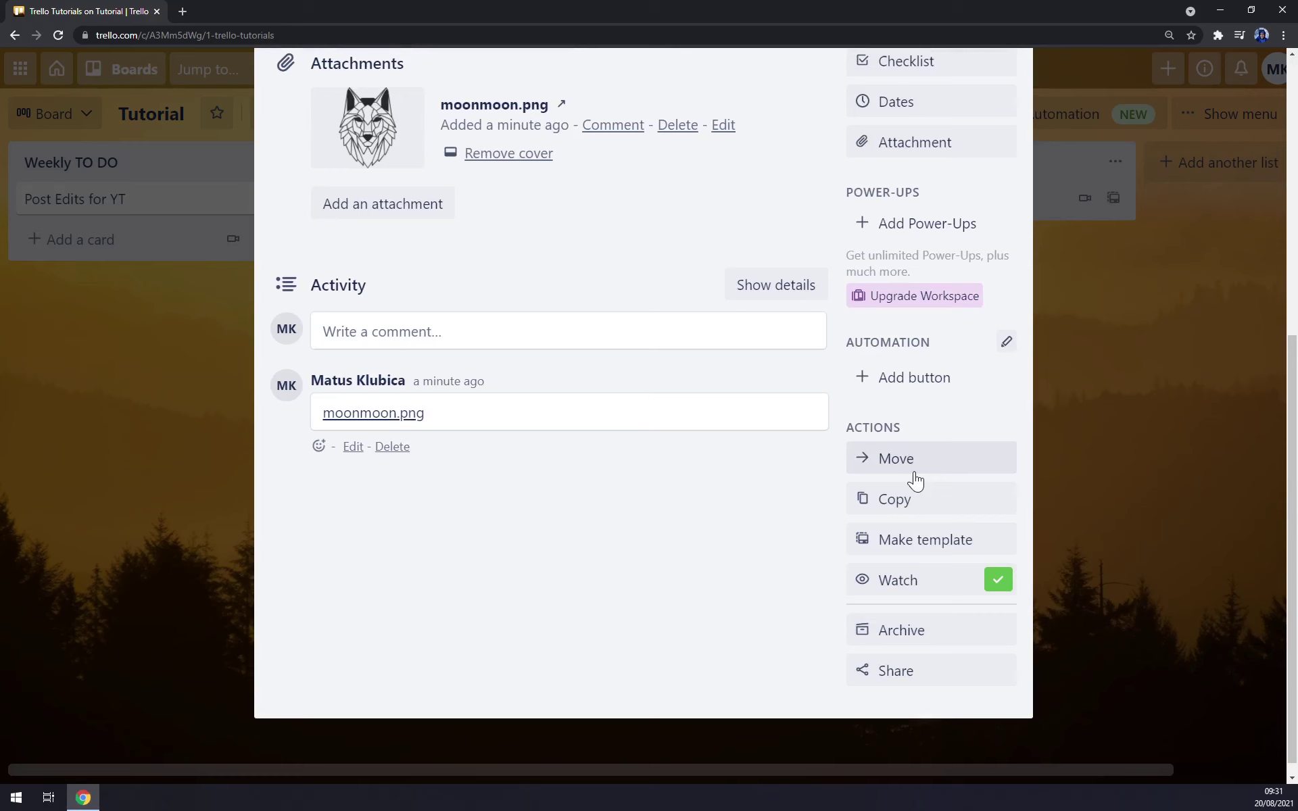
scroll(915, 478, down, 1)
scroll(748, 527, up, 5)
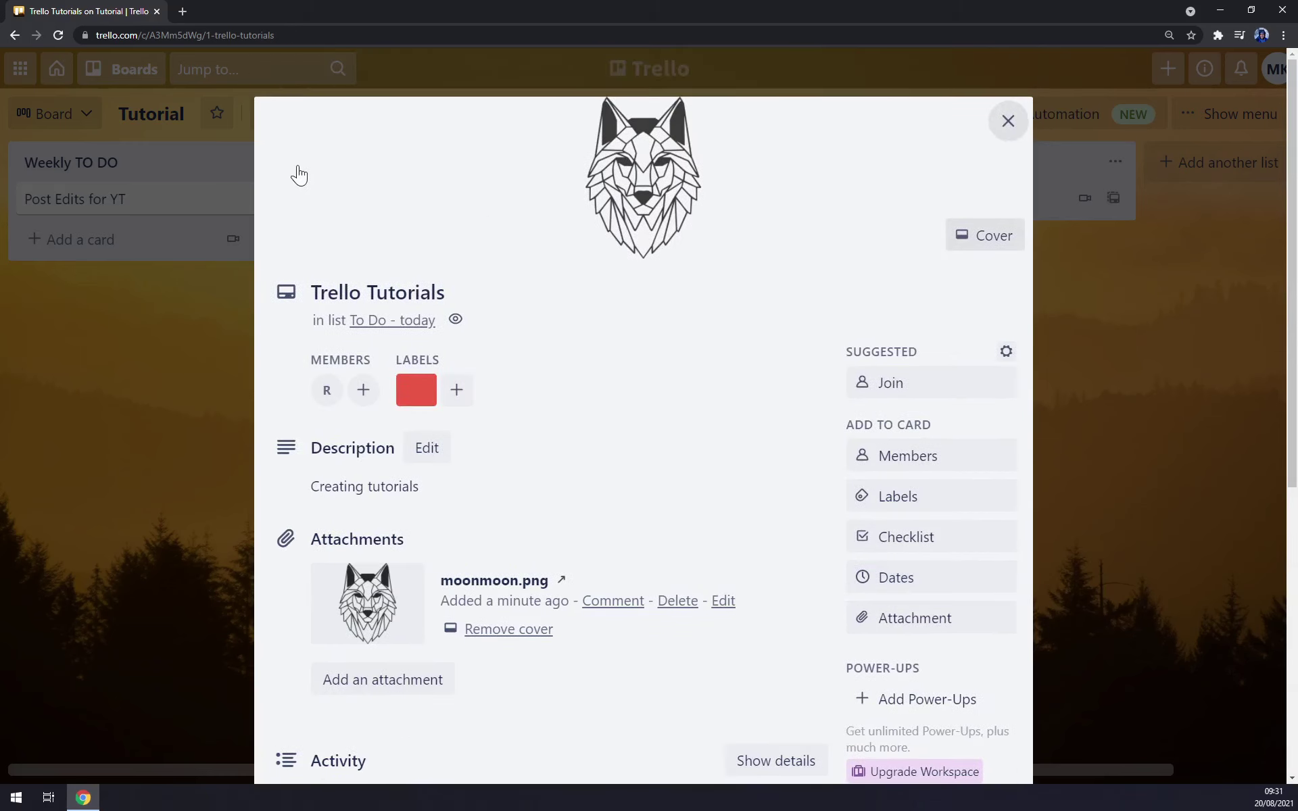
click(56, 441)
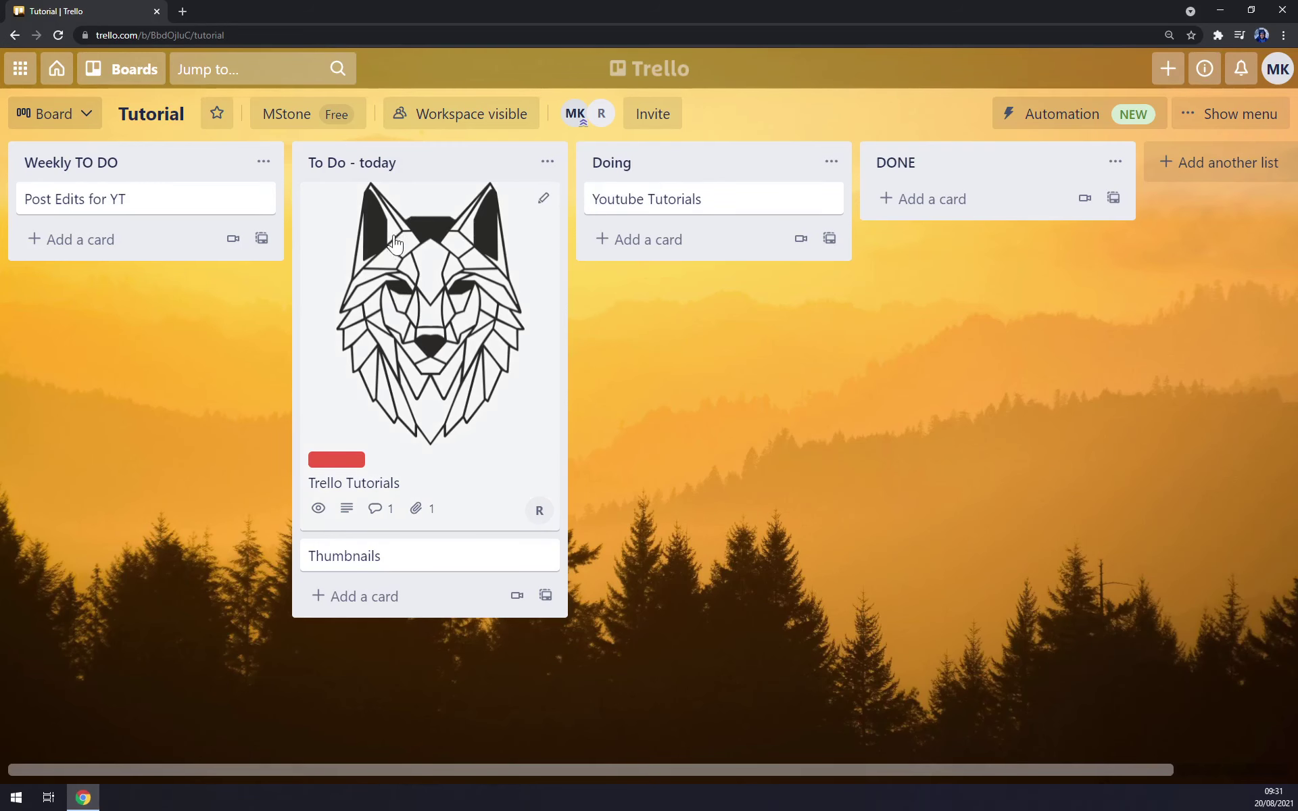
- Move Trello Tutorials into Doing and Post Edits for YT into To Do - today
drag(406, 233, 678, 238)
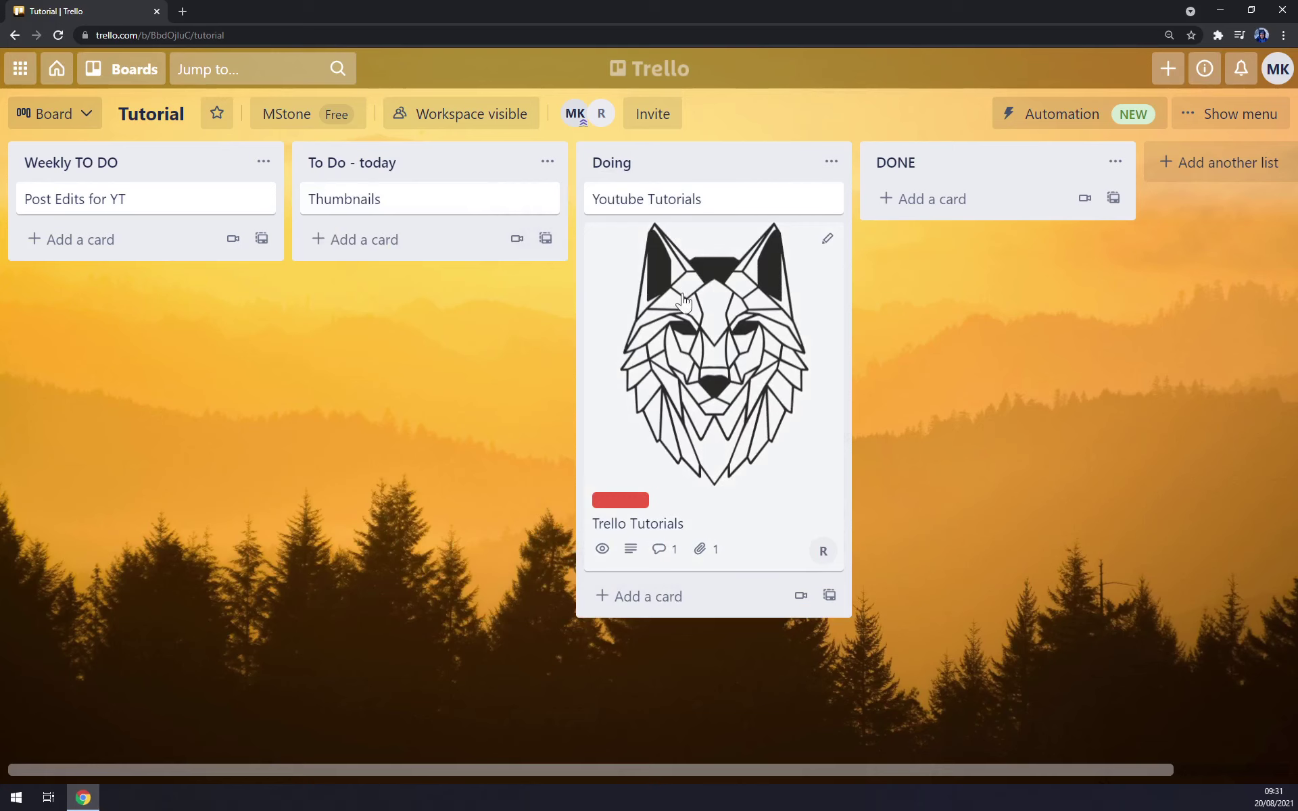
drag(58, 200, 397, 244)
click(548, 163)
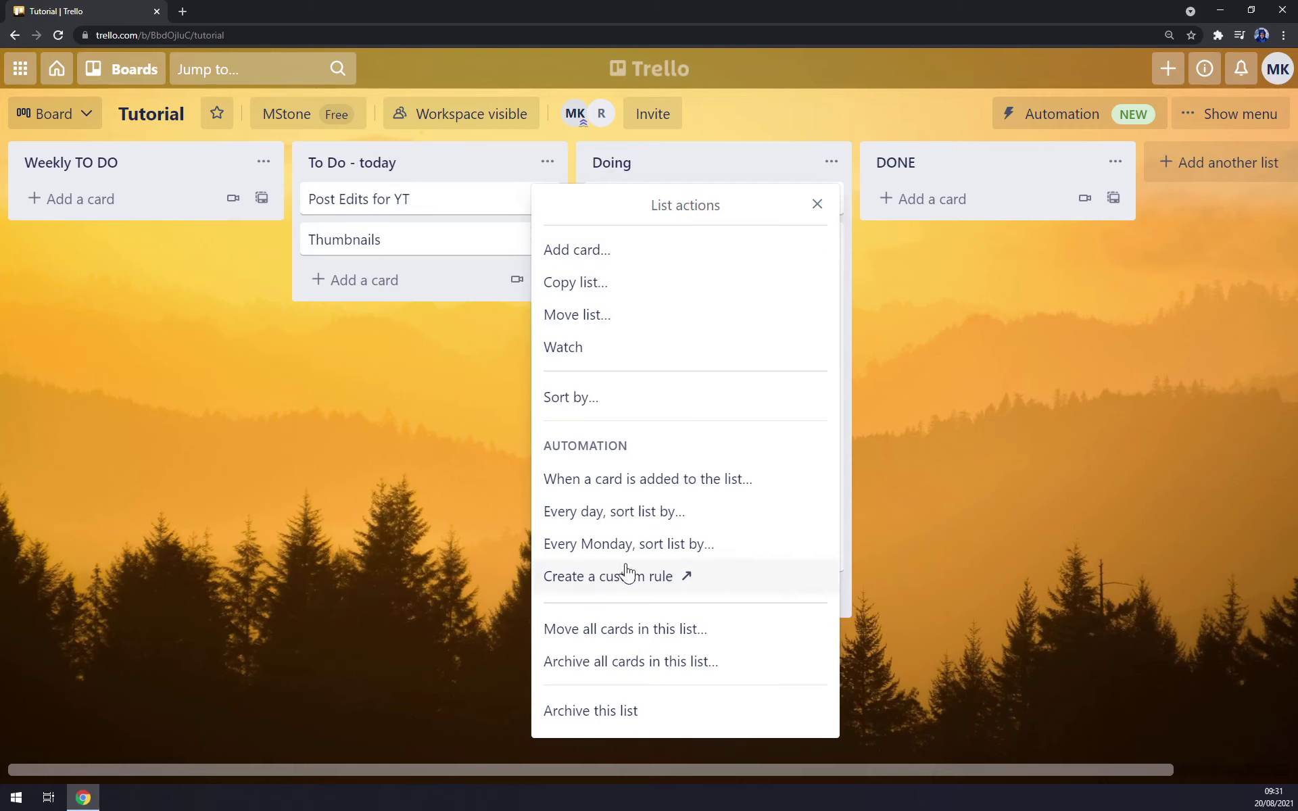
click(246, 416)
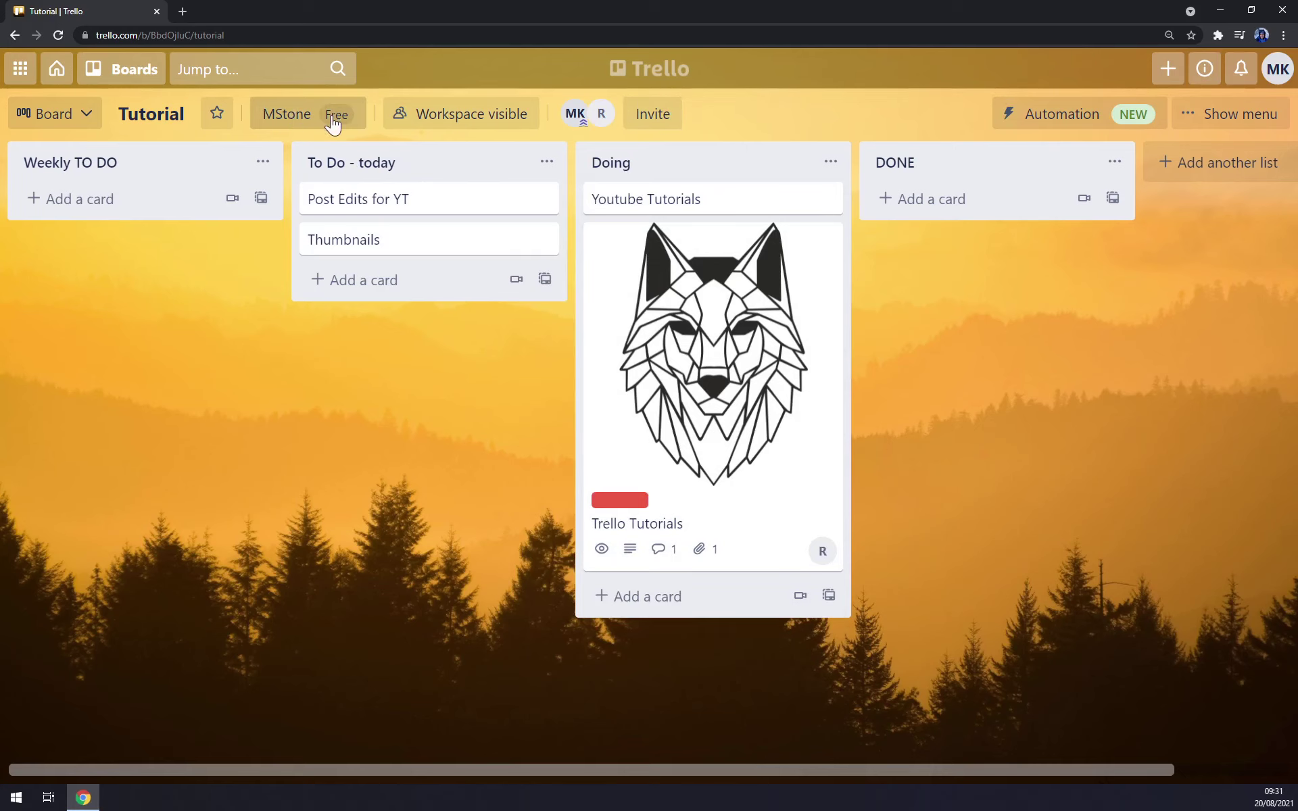
- Move the Doing list to the right of DONE
click(295, 115)
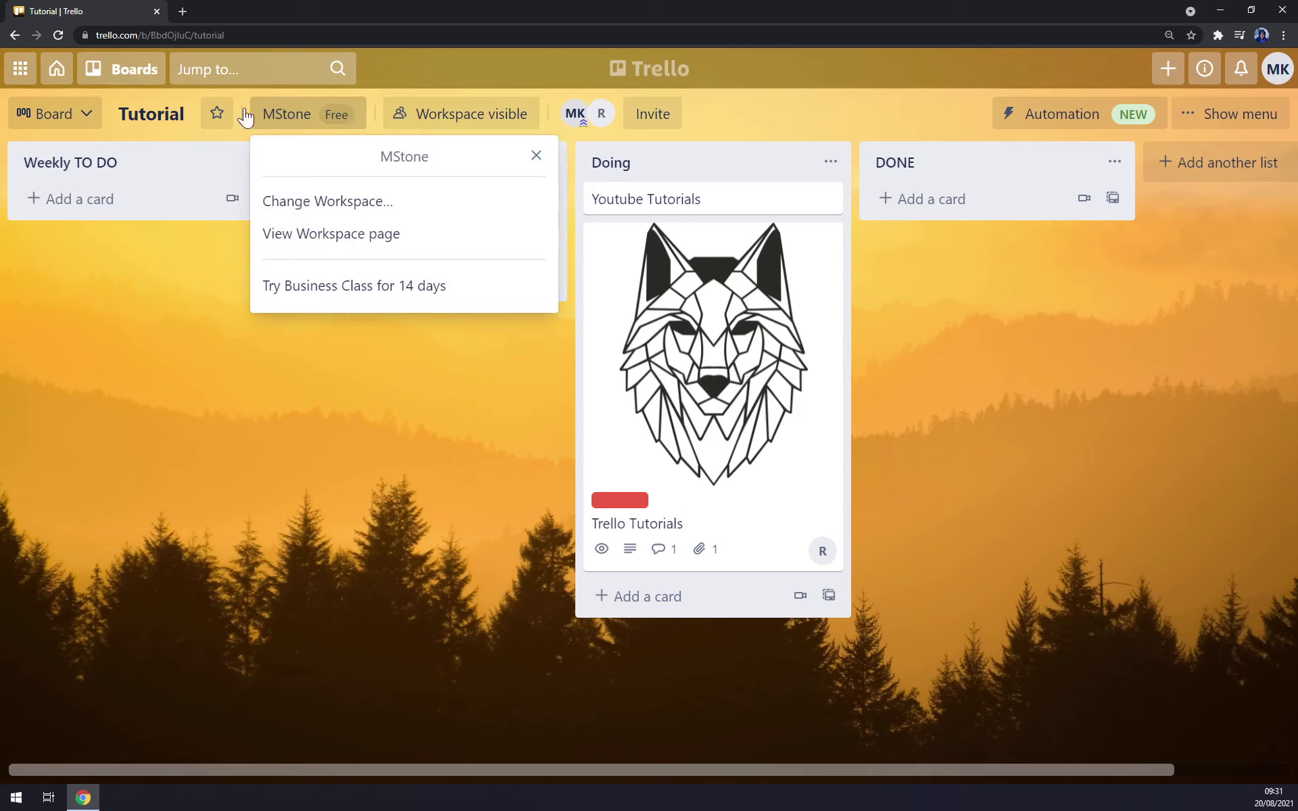
click(66, 110)
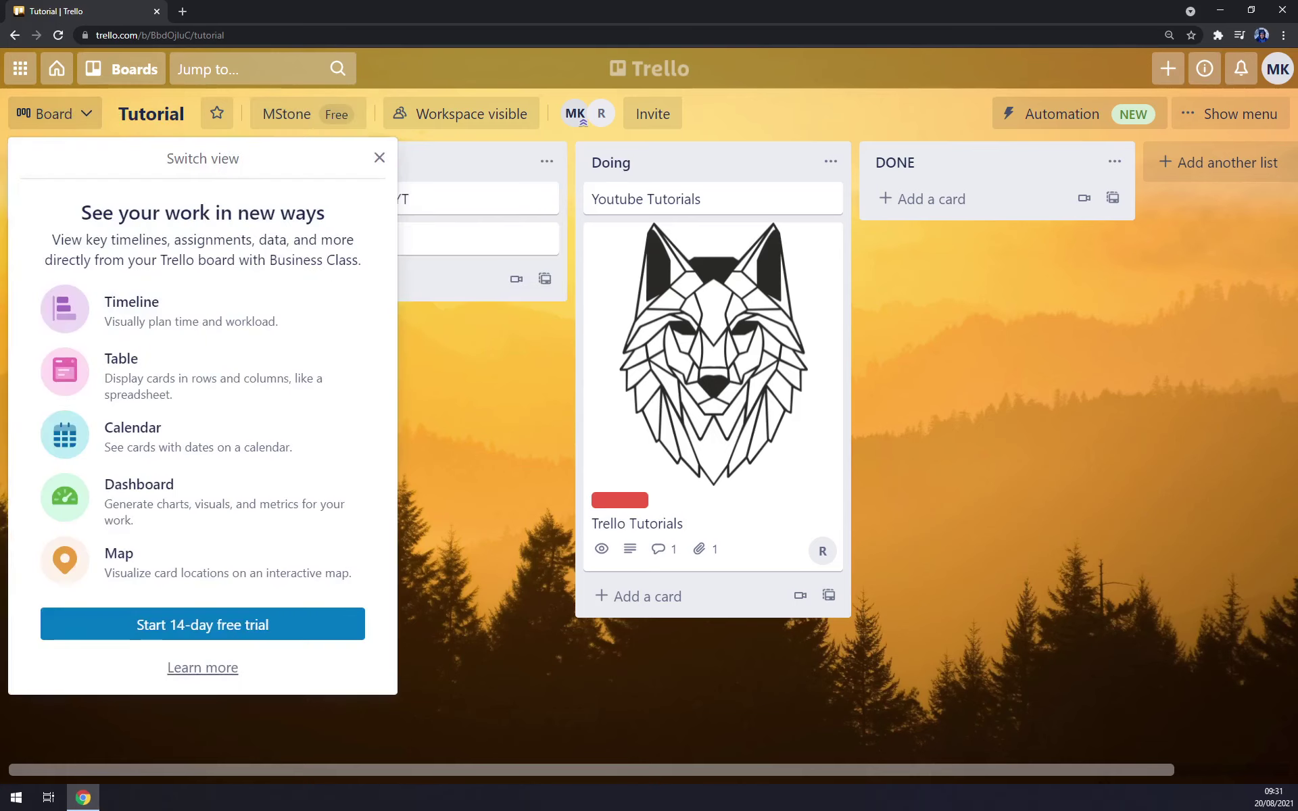
click(452, 377)
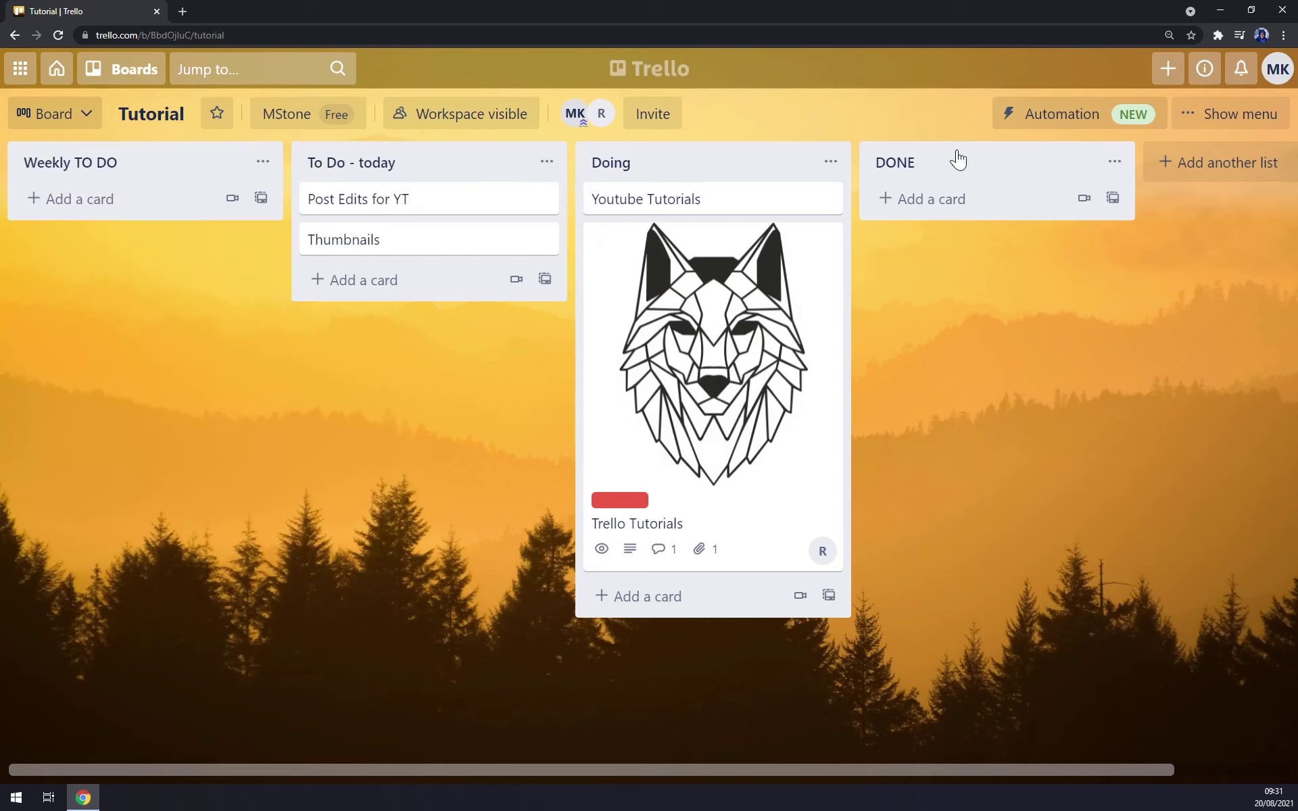
drag(697, 166, 939, 171)
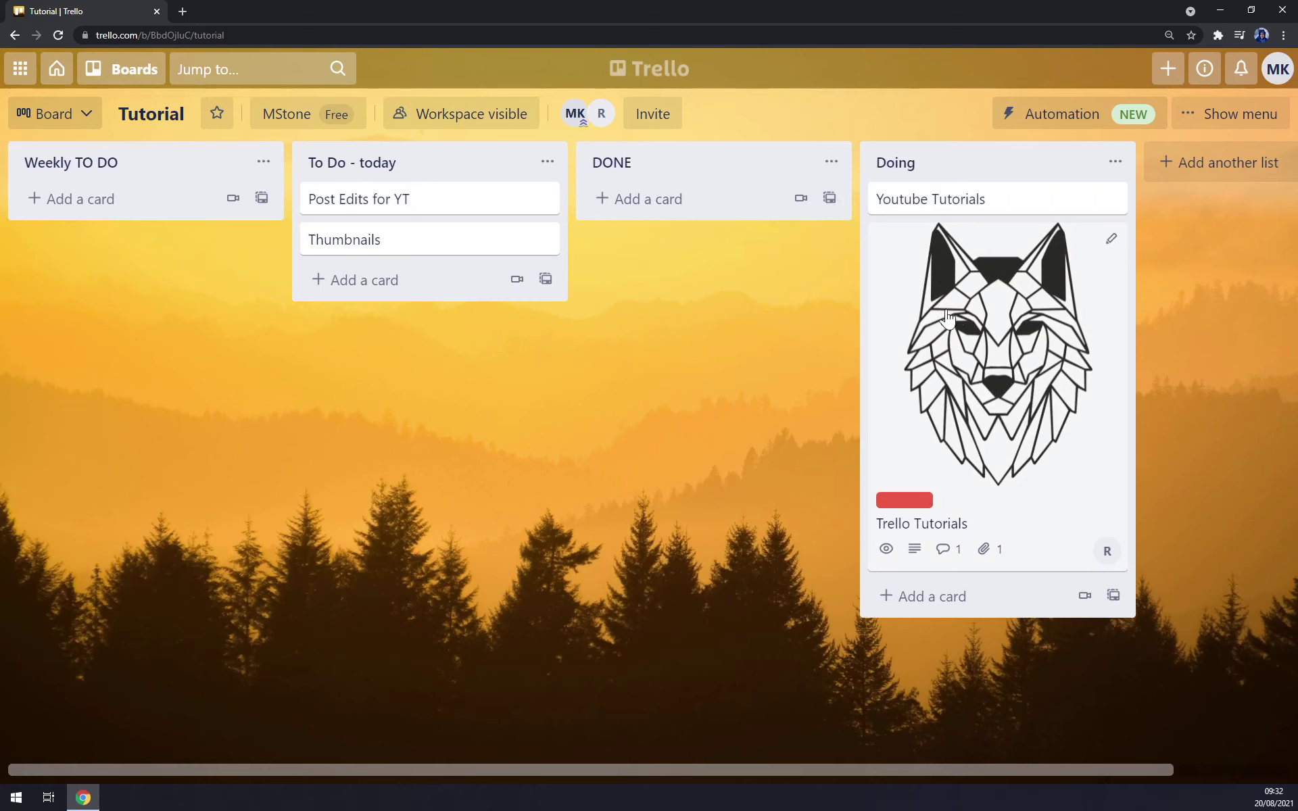
- Open the Trello Tutorials card and add the purple label beside the red one
click(1018, 365)
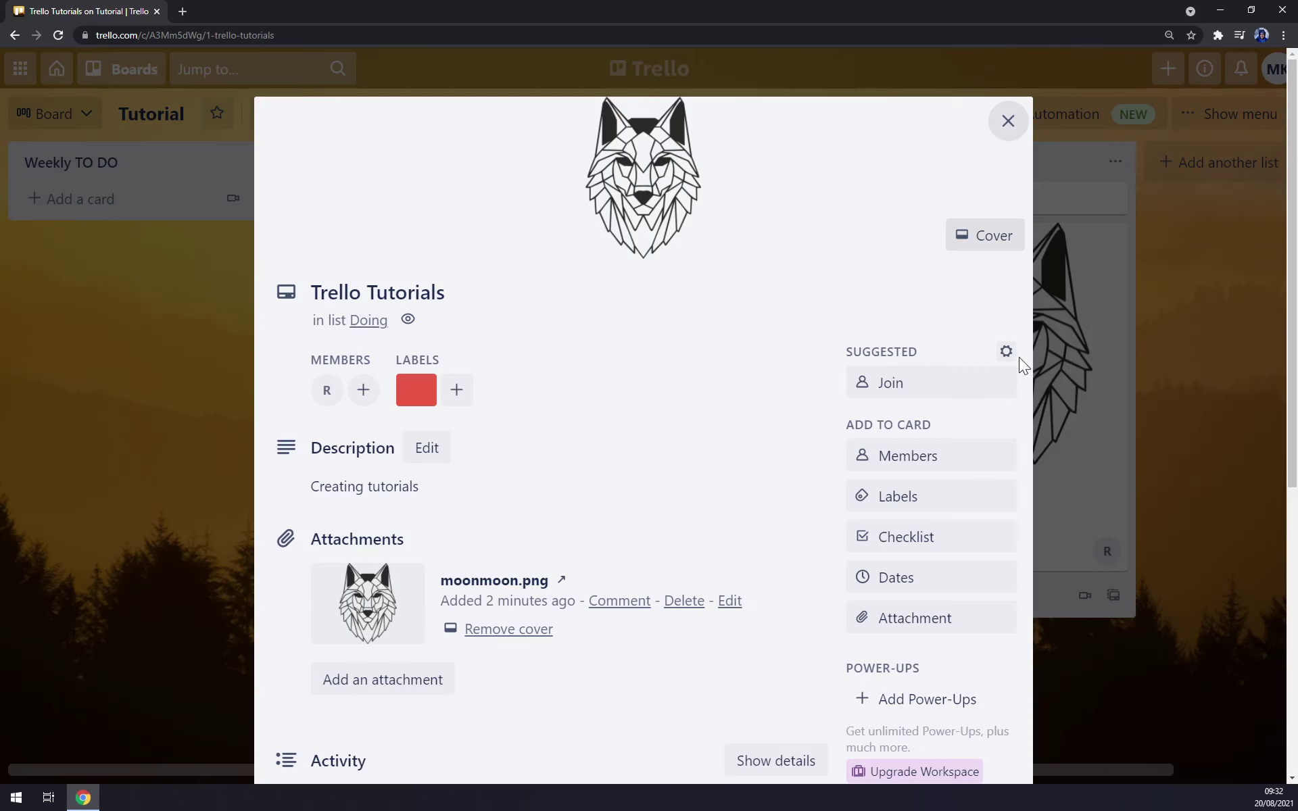
click(457, 389)
click(570, 382)
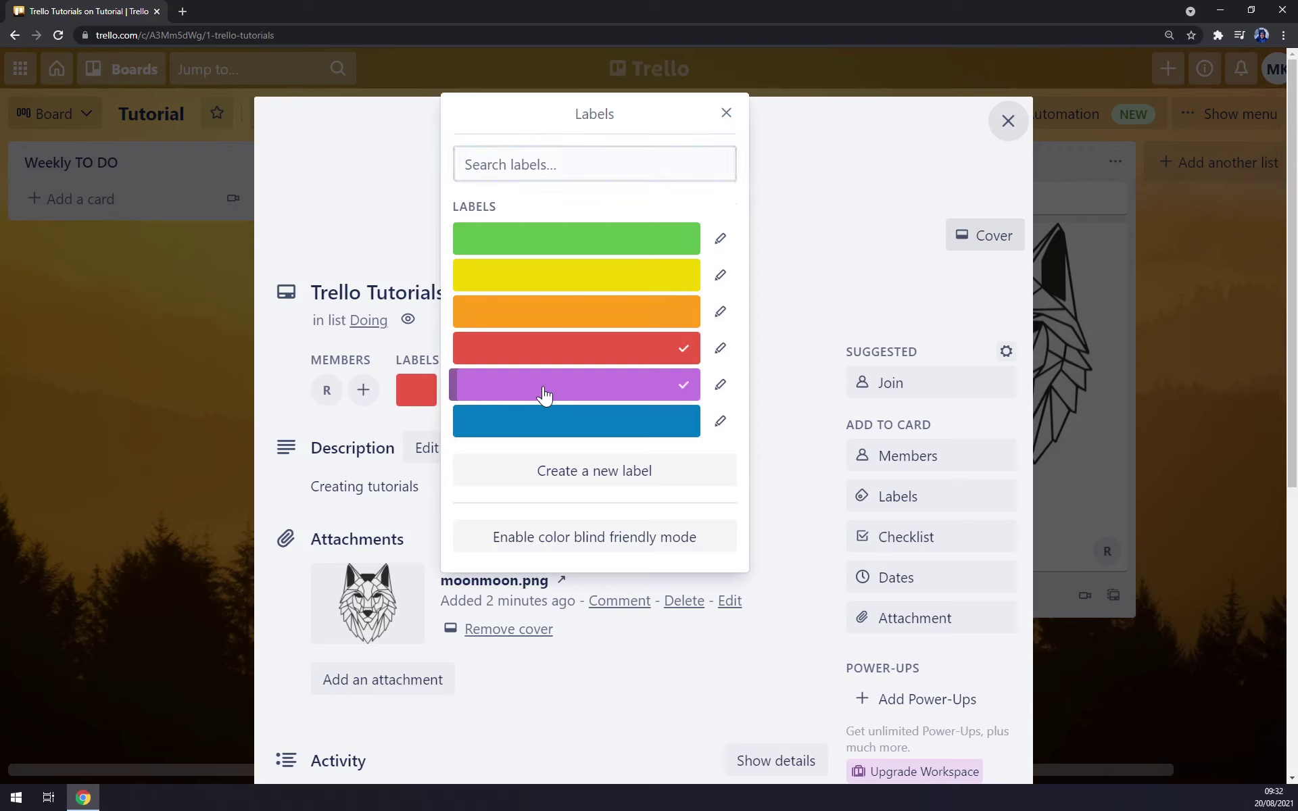
text(done)
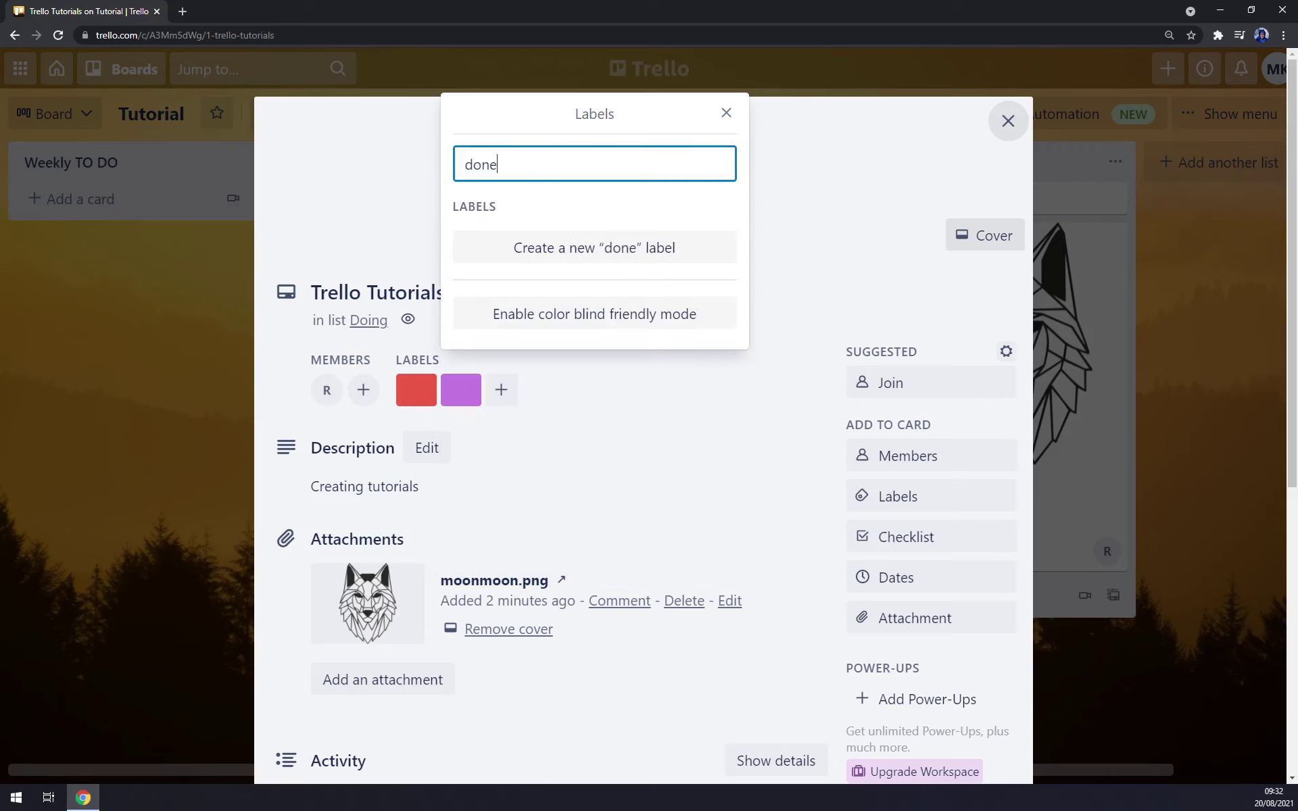
key(BackSpace)
key(BackSpace)
key(BackSpace)
key(BackSpace)
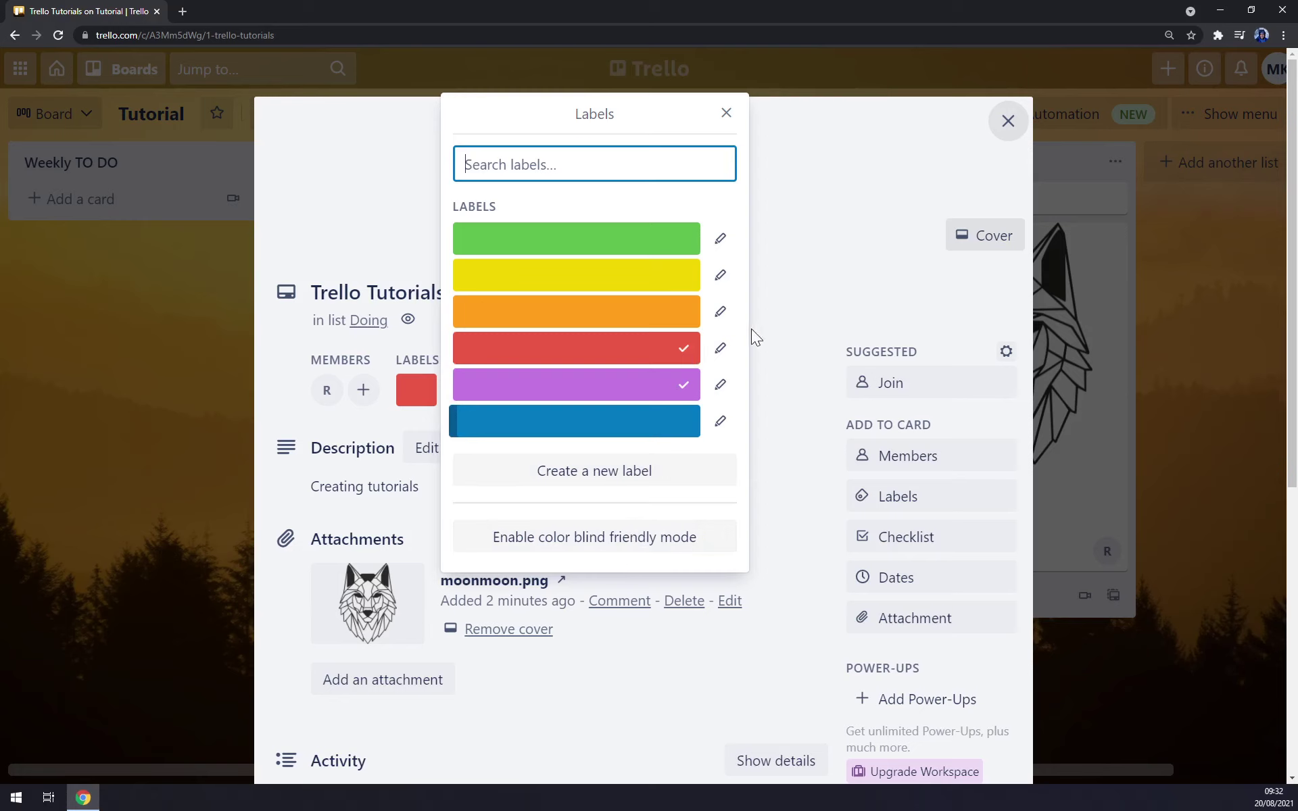
click(724, 116)
- Turn the card's Make template setting on, then back off
scroll(440, 472, down, 6)
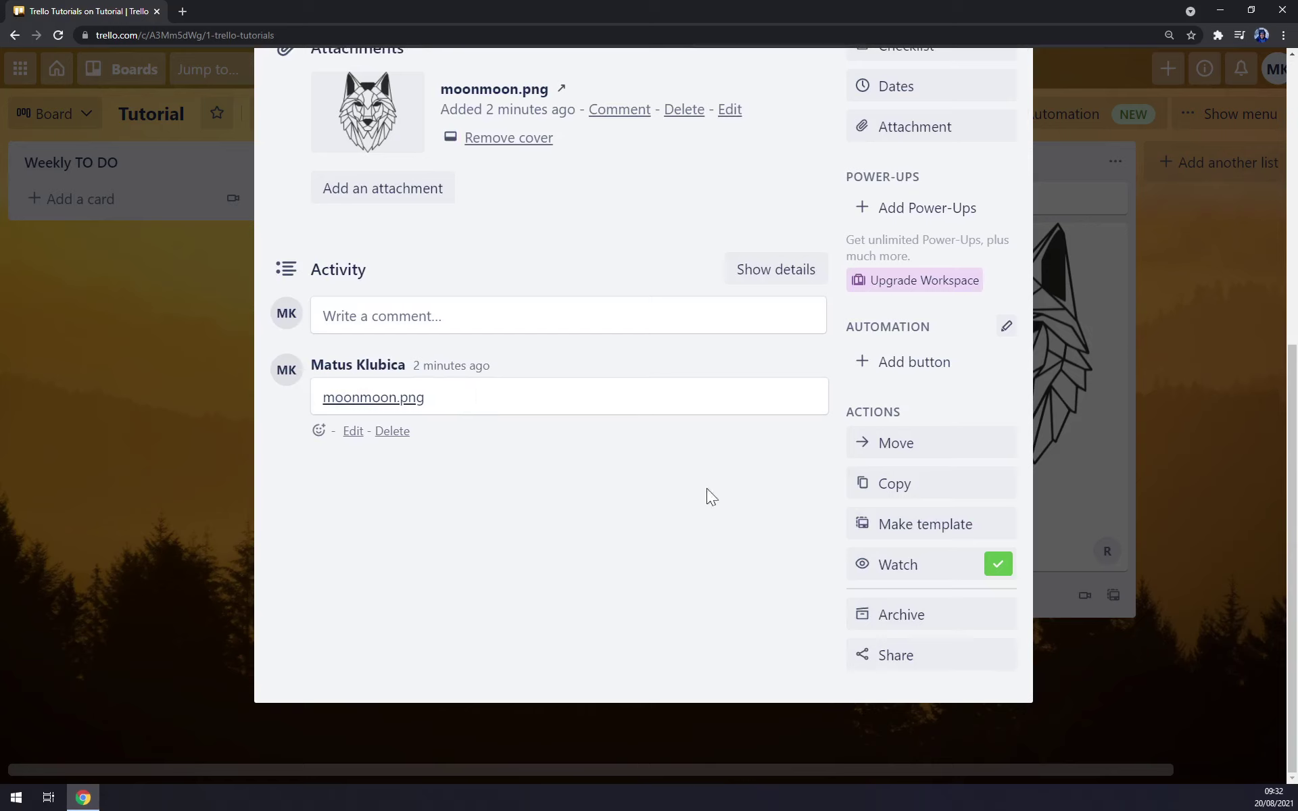
click(933, 533)
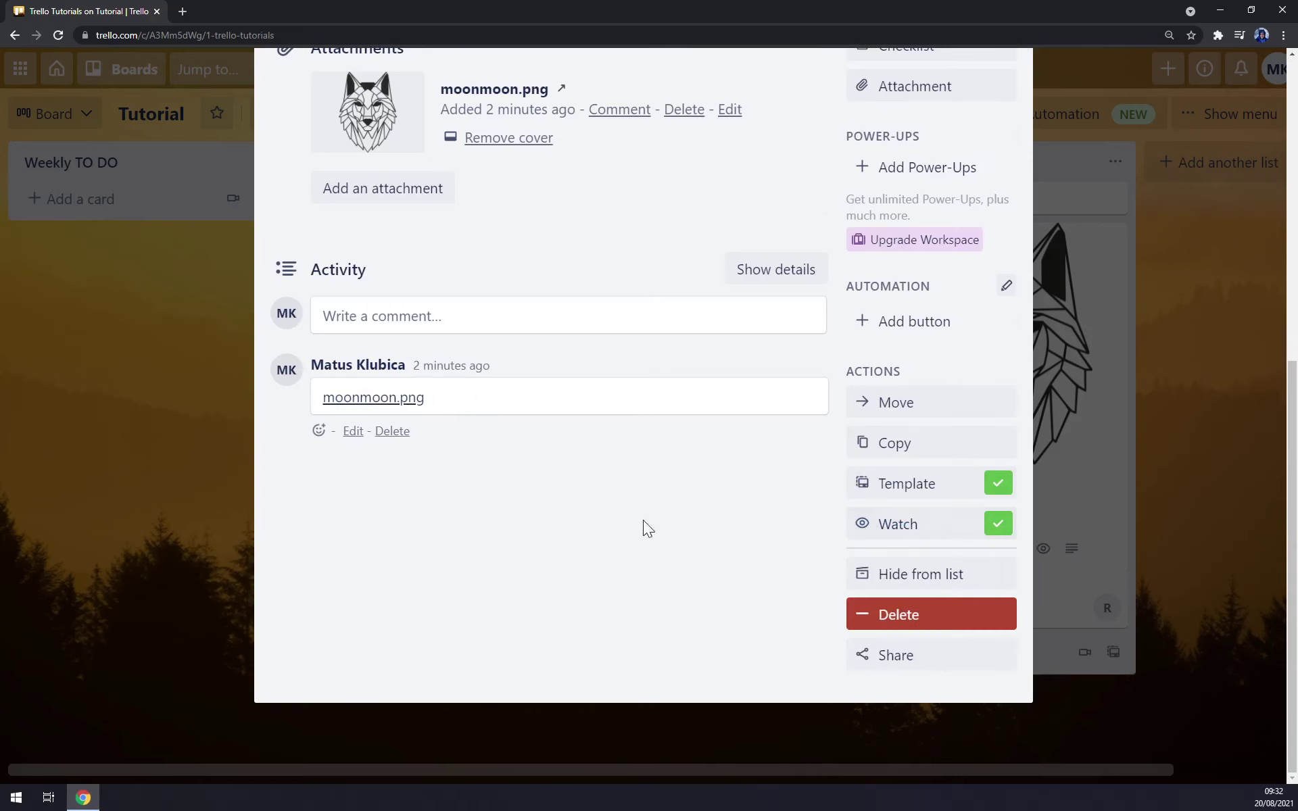
click(924, 492)
scroll(973, 117, up, 7)
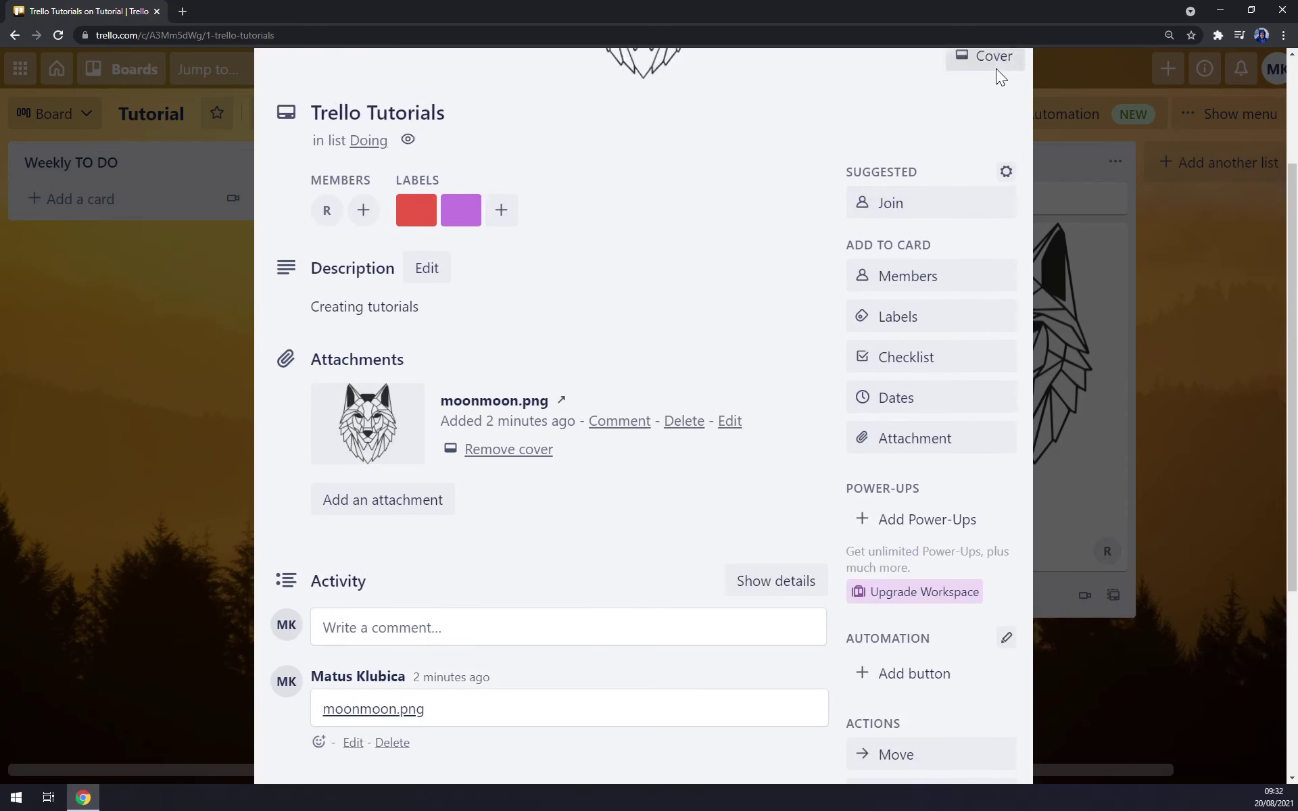
- Close the card, check the info, notifications and account menus, then drag Trello Tutorials into DONE
click(1008, 122)
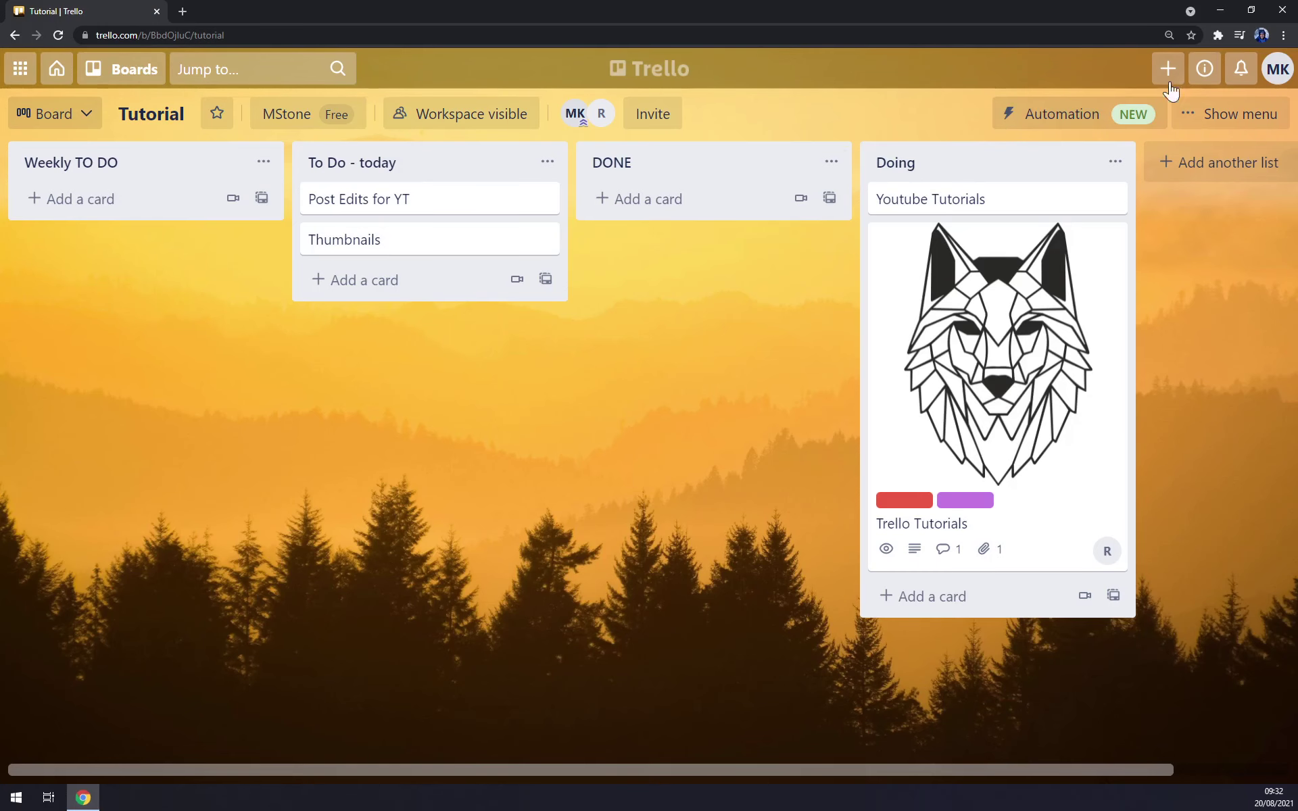
click(1202, 71)
click(1201, 70)
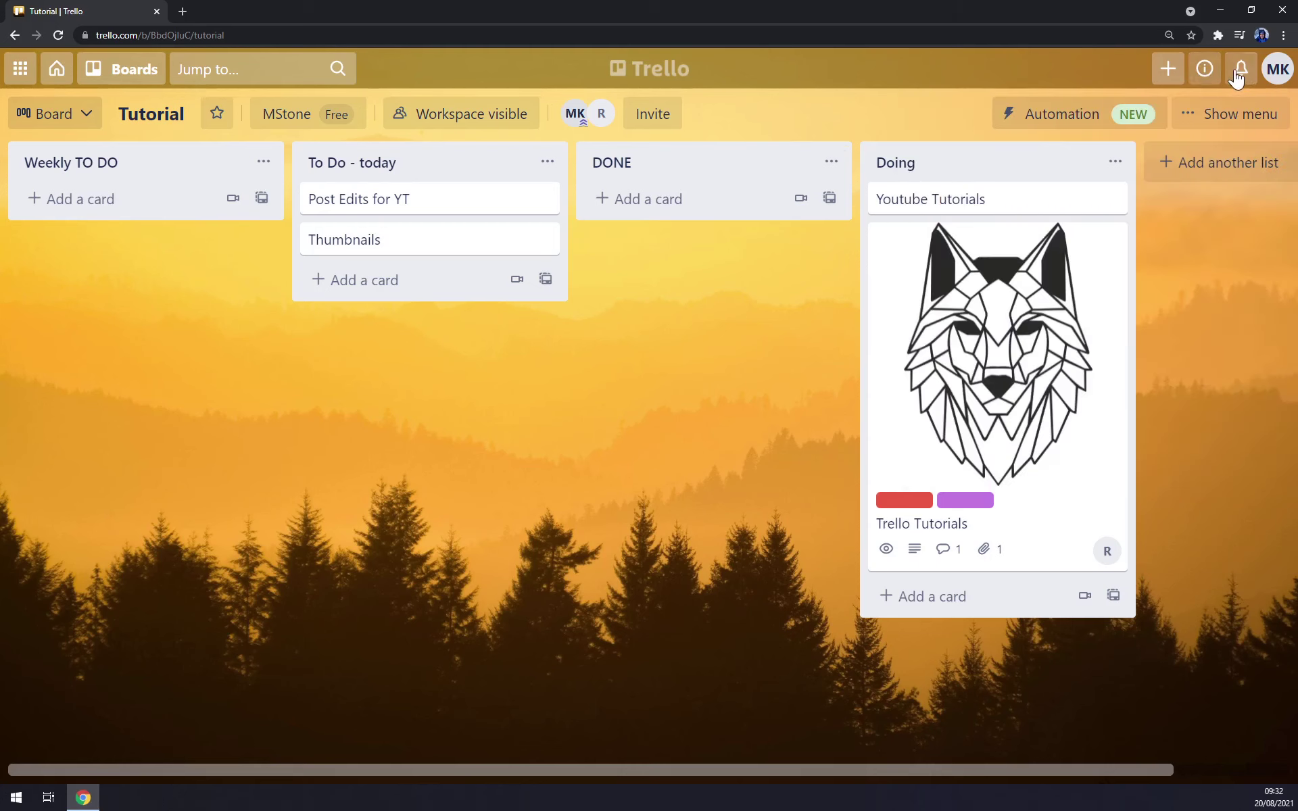
click(1241, 68)
click(1241, 68)
click(1282, 80)
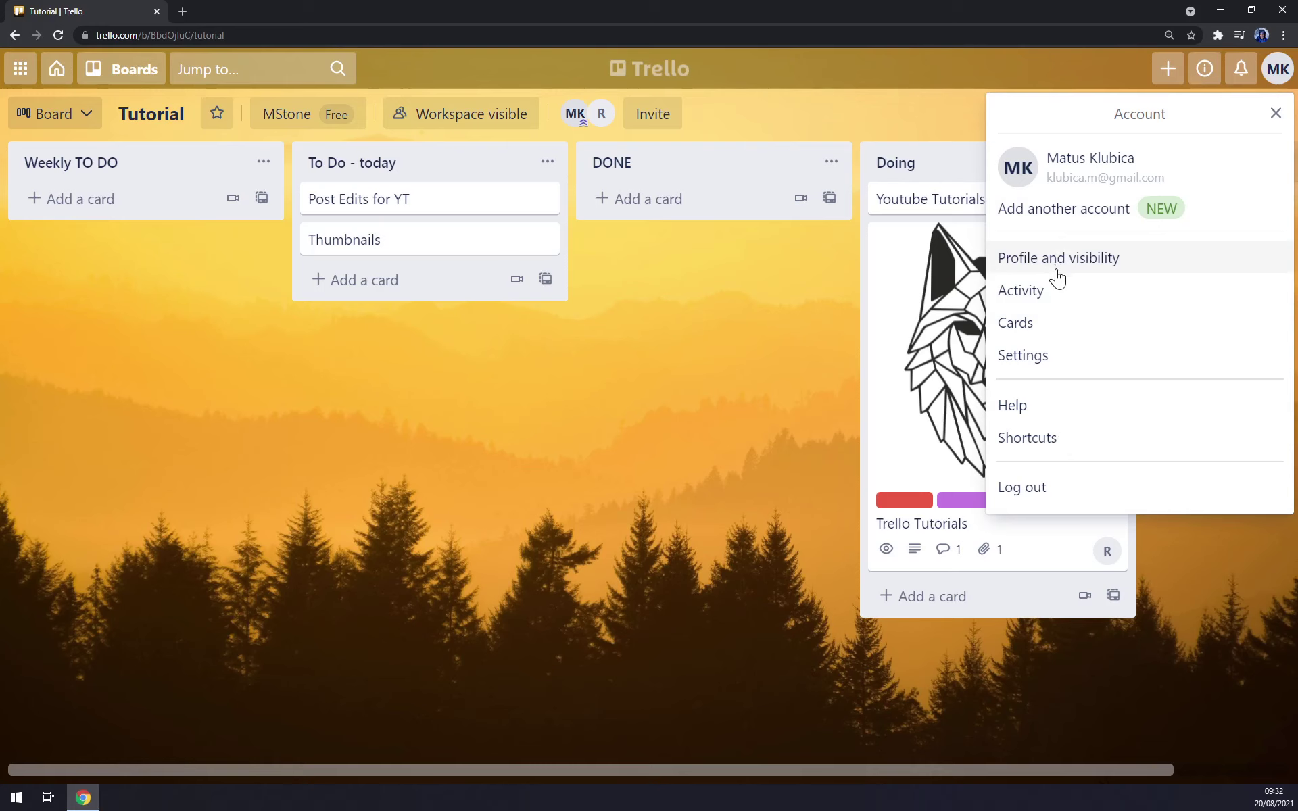
click(593, 386)
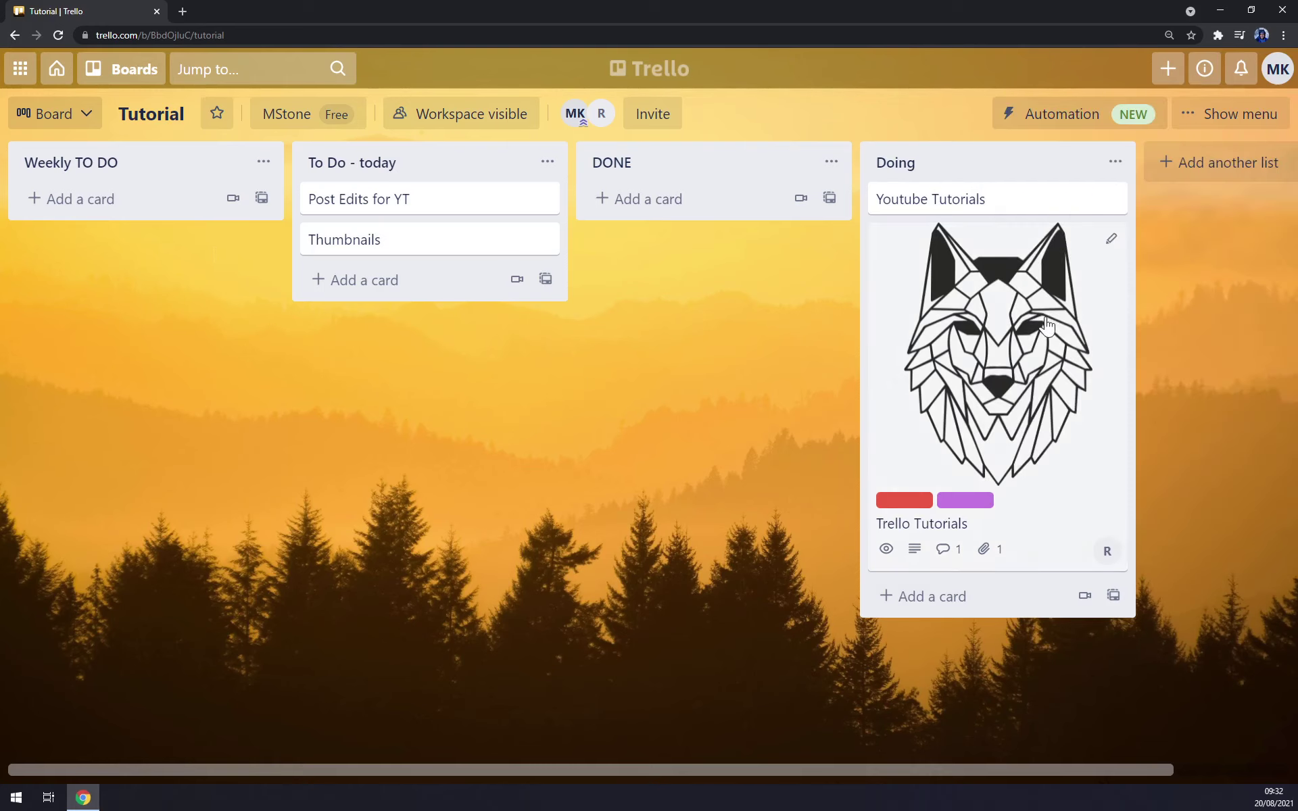
drag(894, 392, 556, 313)
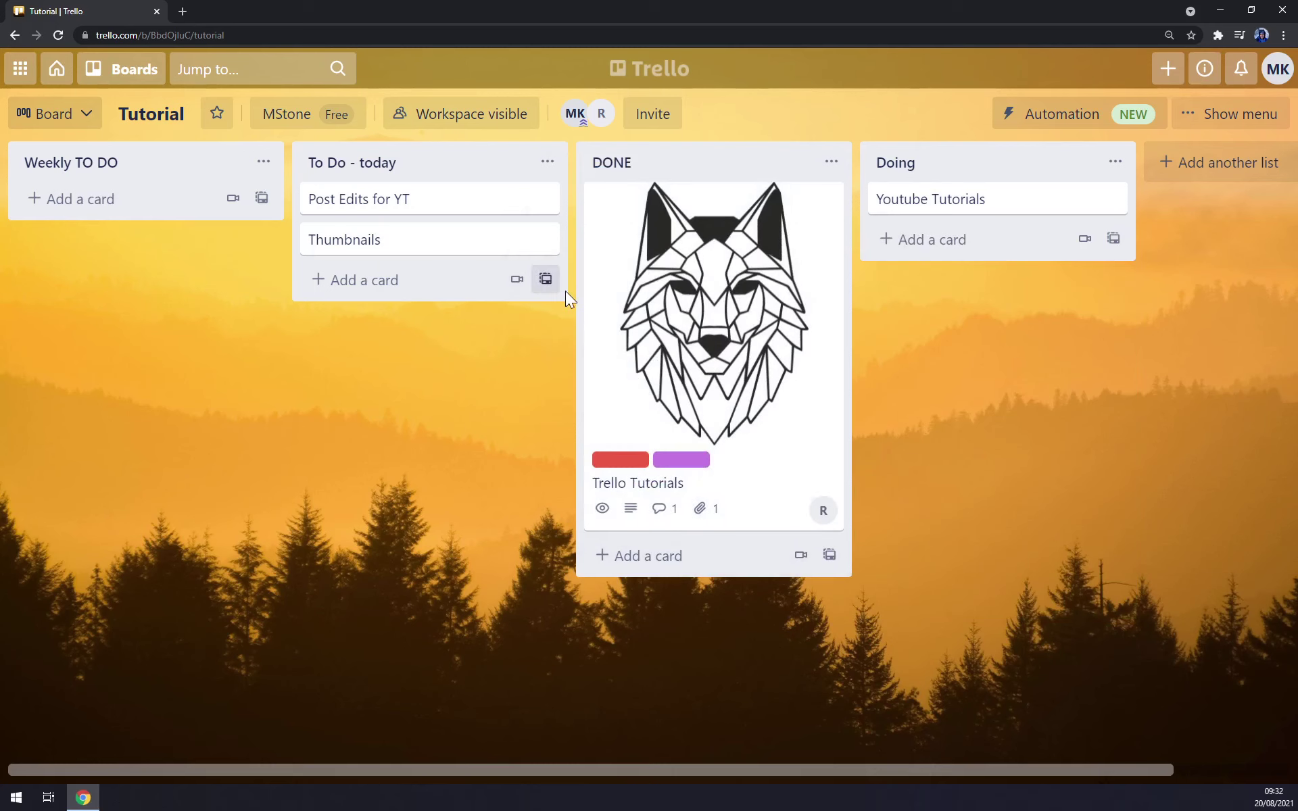
- Zoom out, add a 'Blala' card to the Doing list, and open the board menu
key(ctrl+minus)
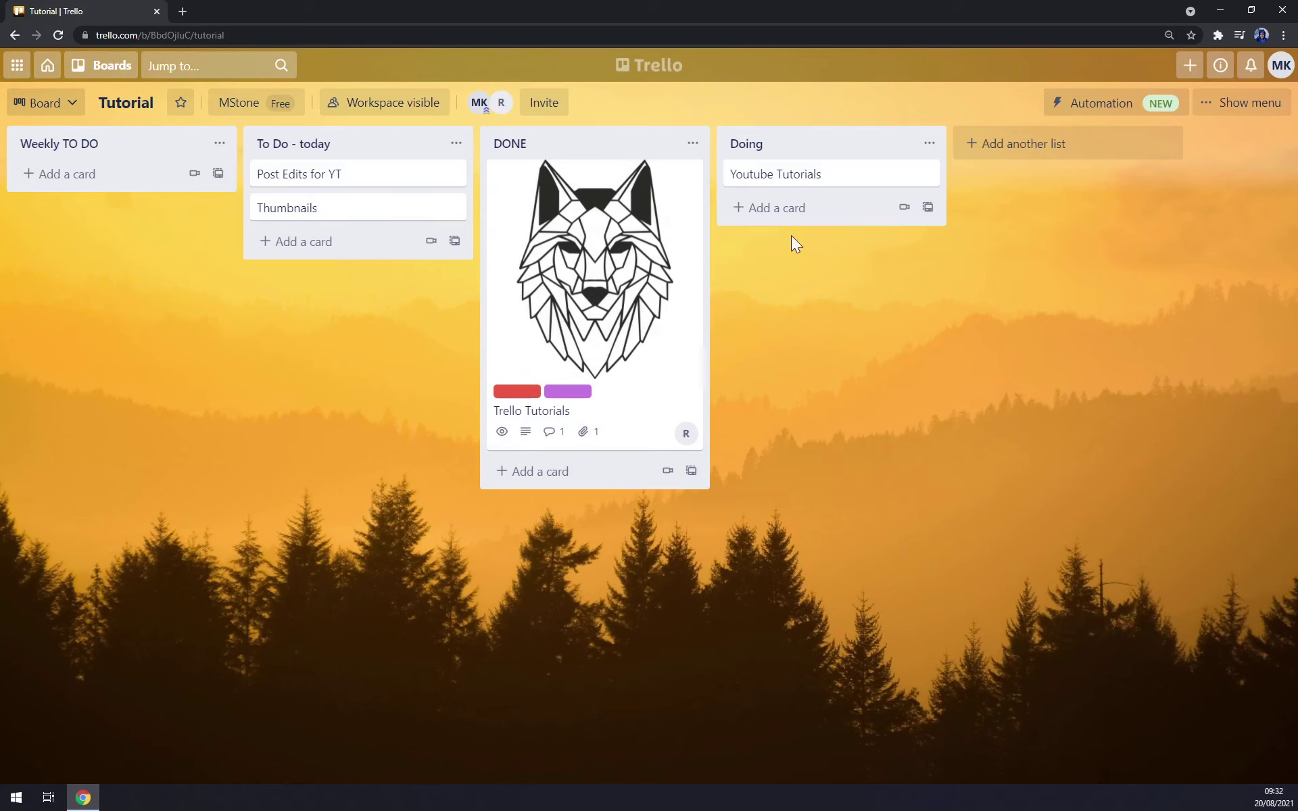
click(771, 209)
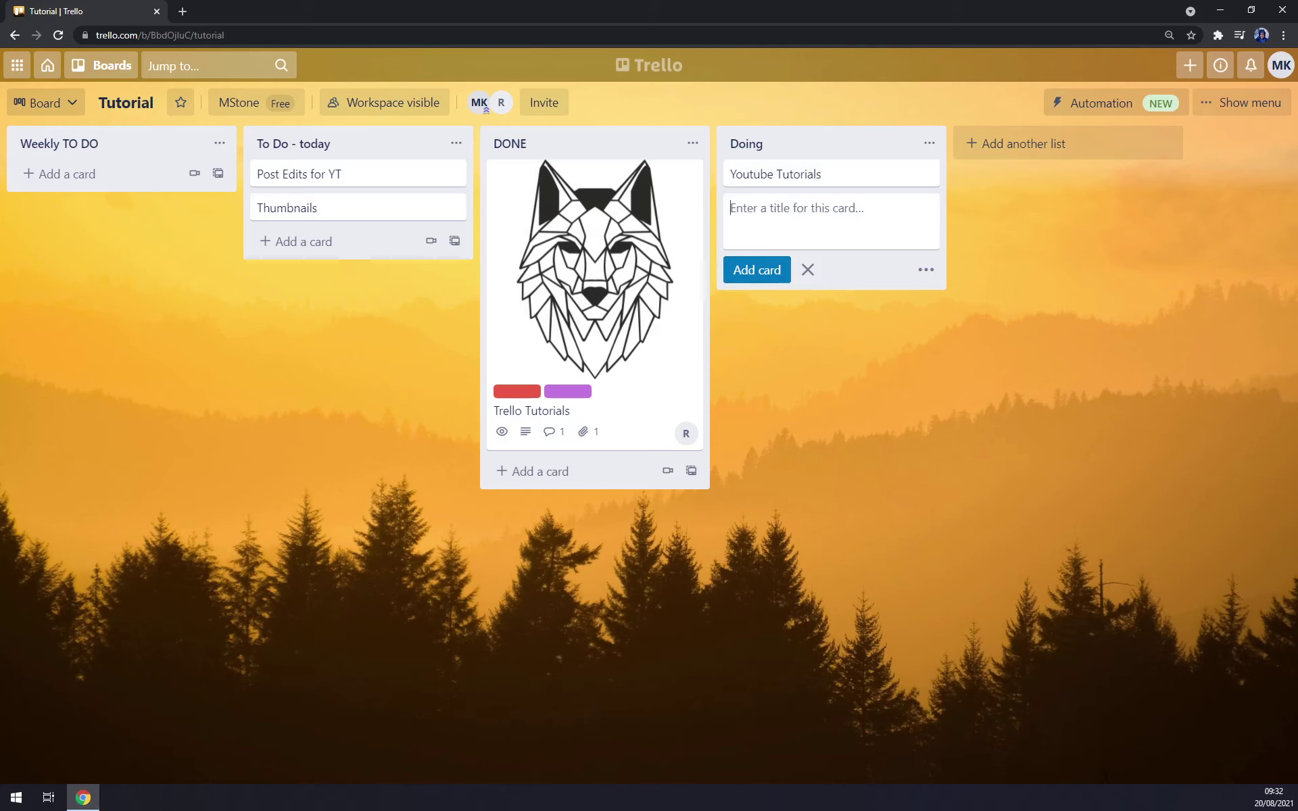
text(Blala)
key(Return)
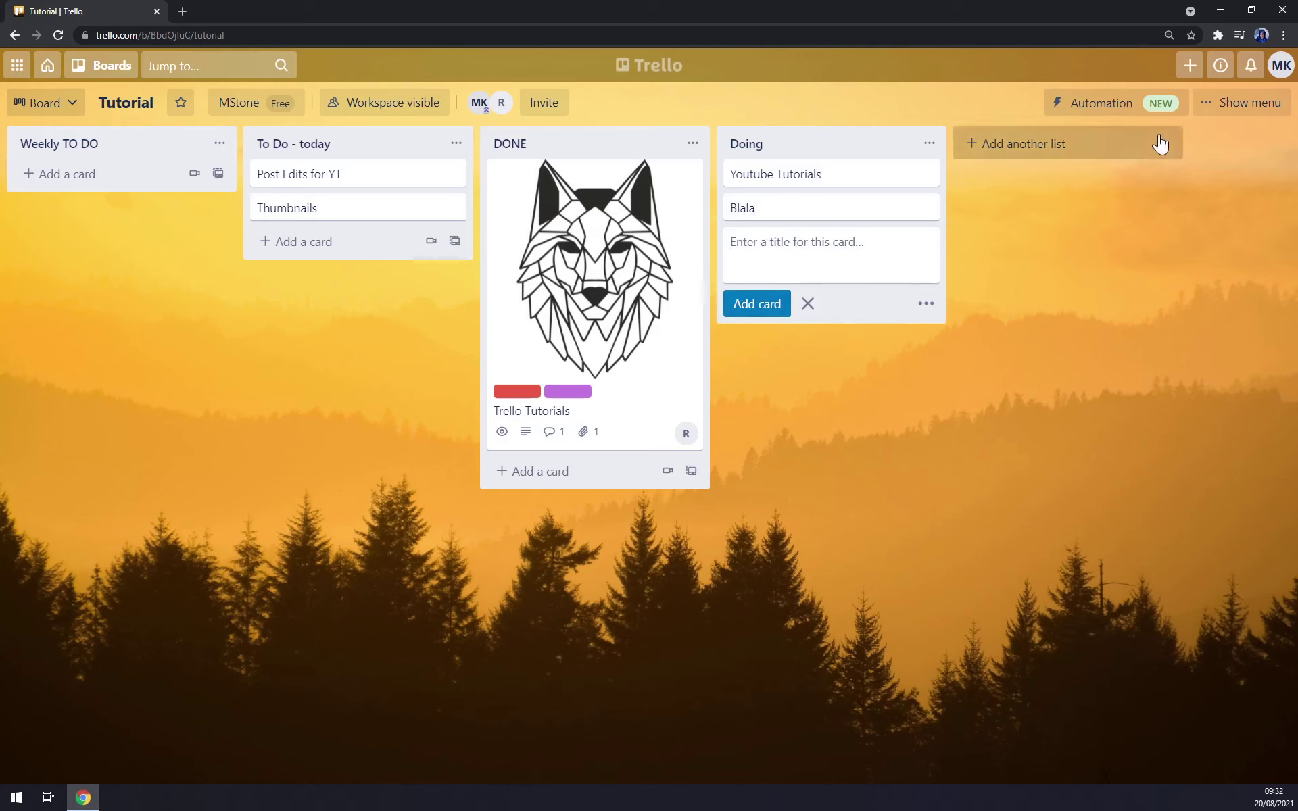
click(1244, 103)
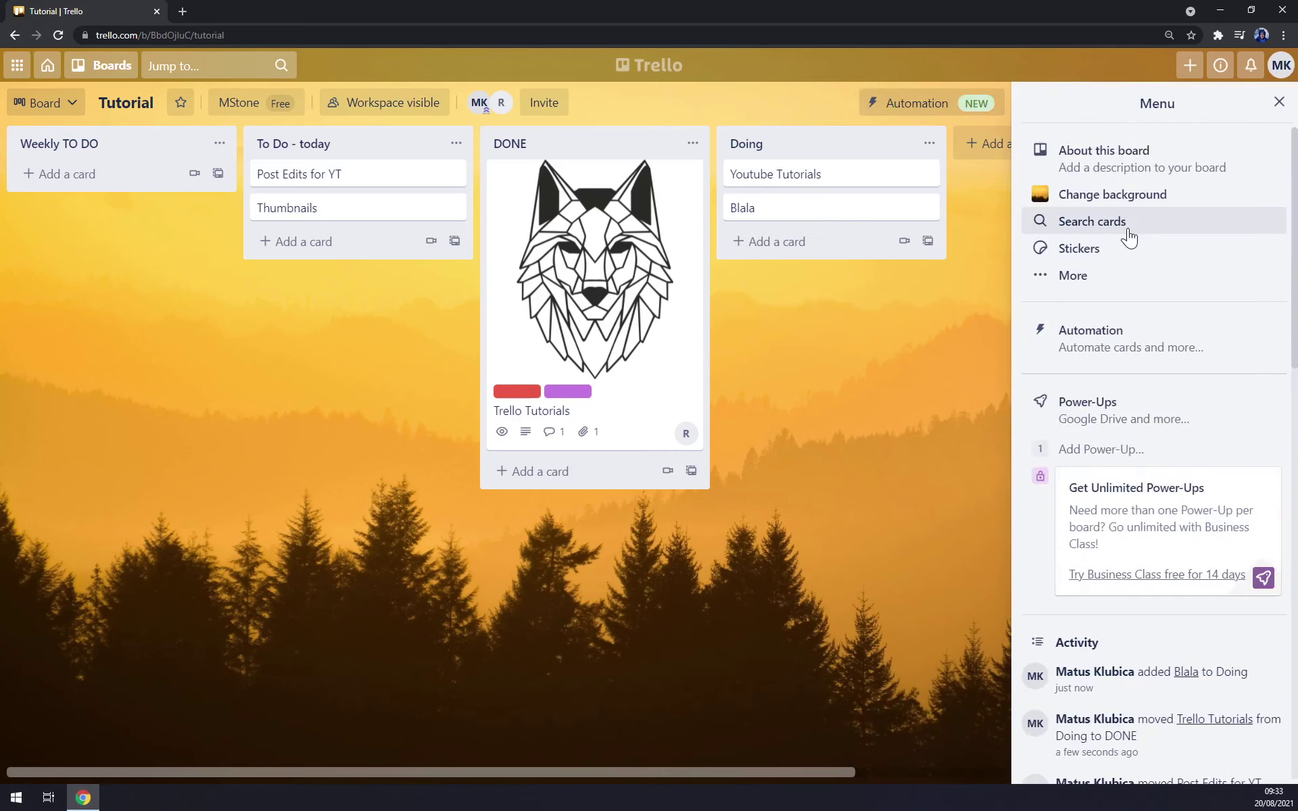
click(1073, 274)
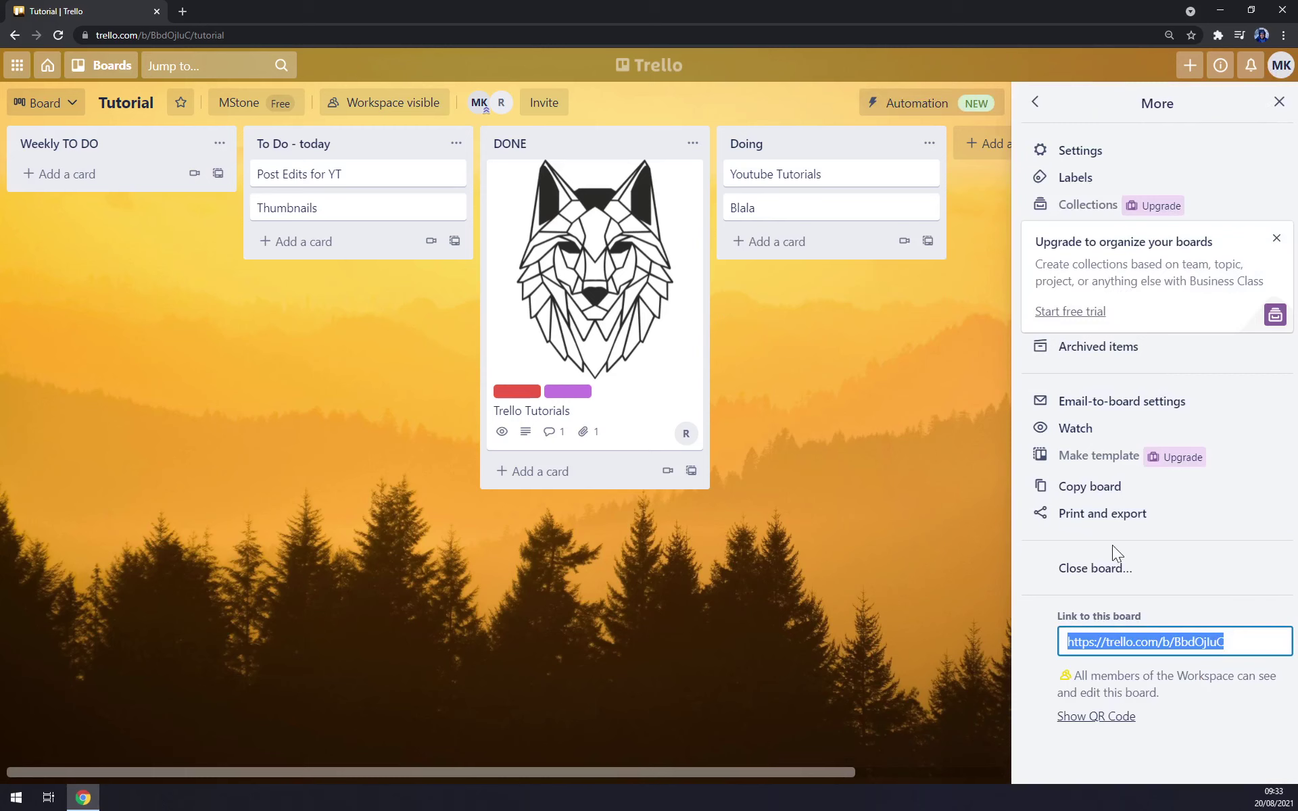
click(1034, 101)
scroll(1117, 491, down, 5)
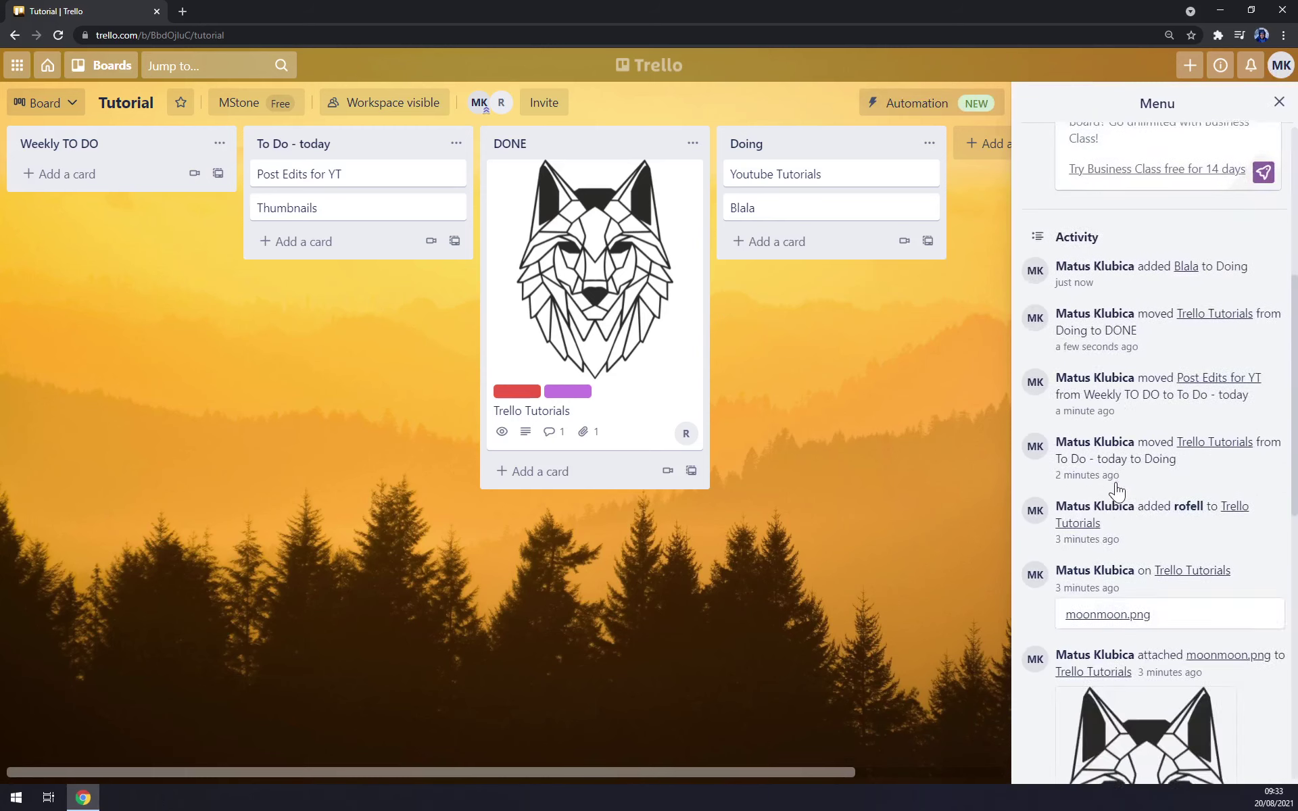
scroll(1116, 491, down, 10)
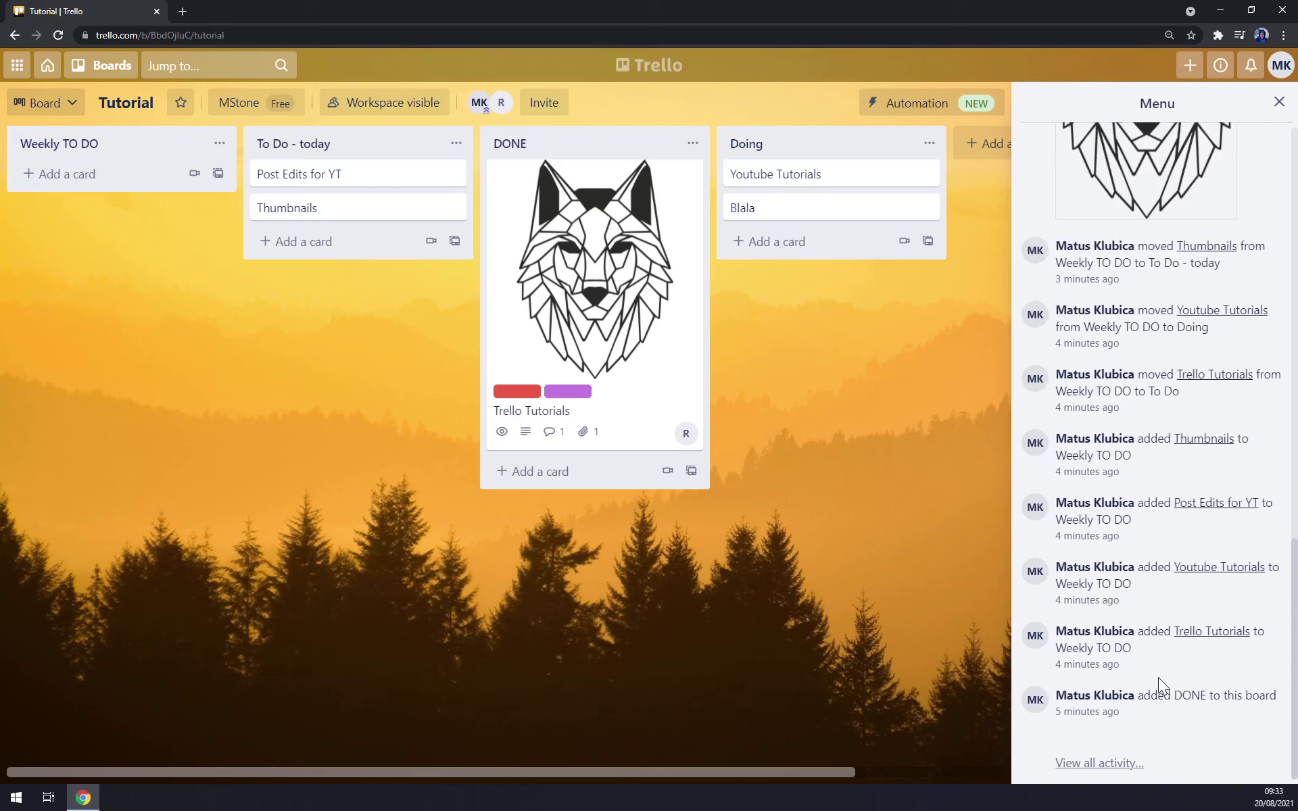
scroll(1158, 677, up, 15)
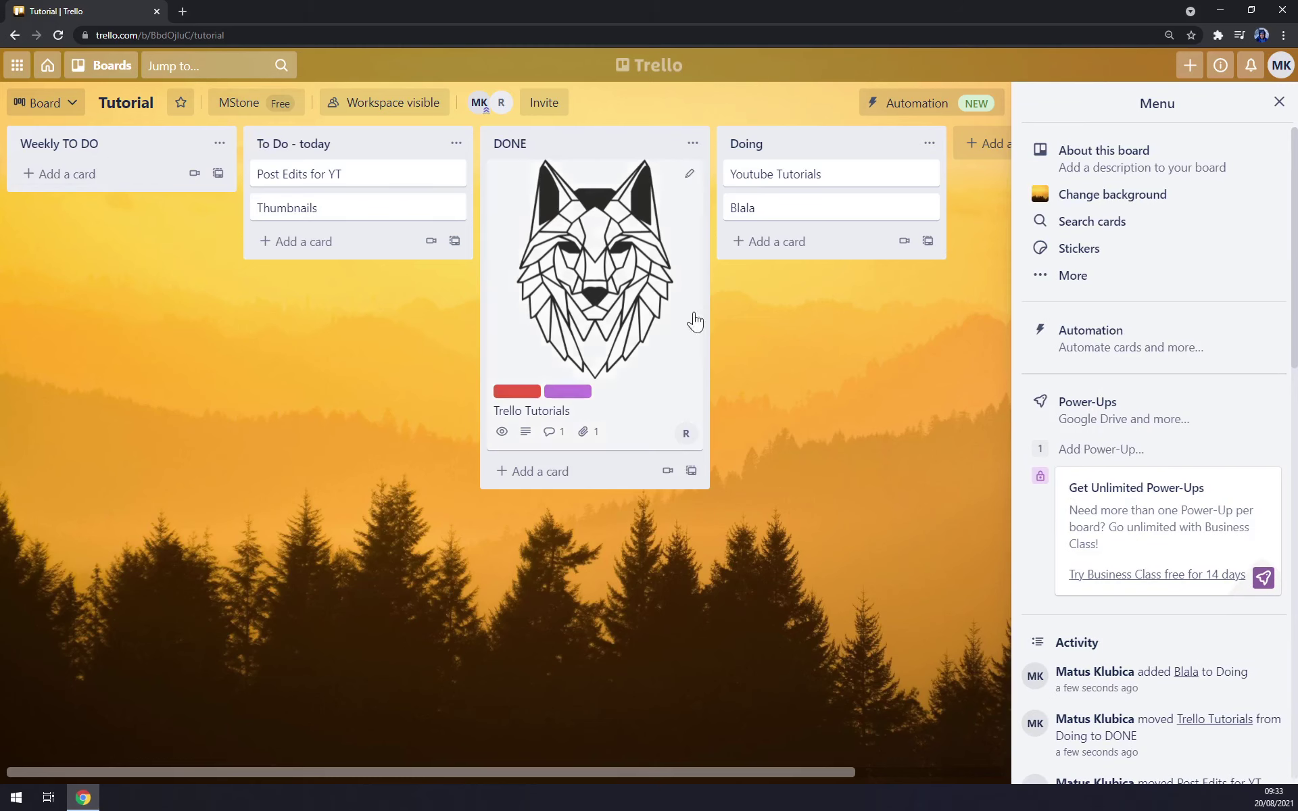
scroll(1190, 381, down, 6)
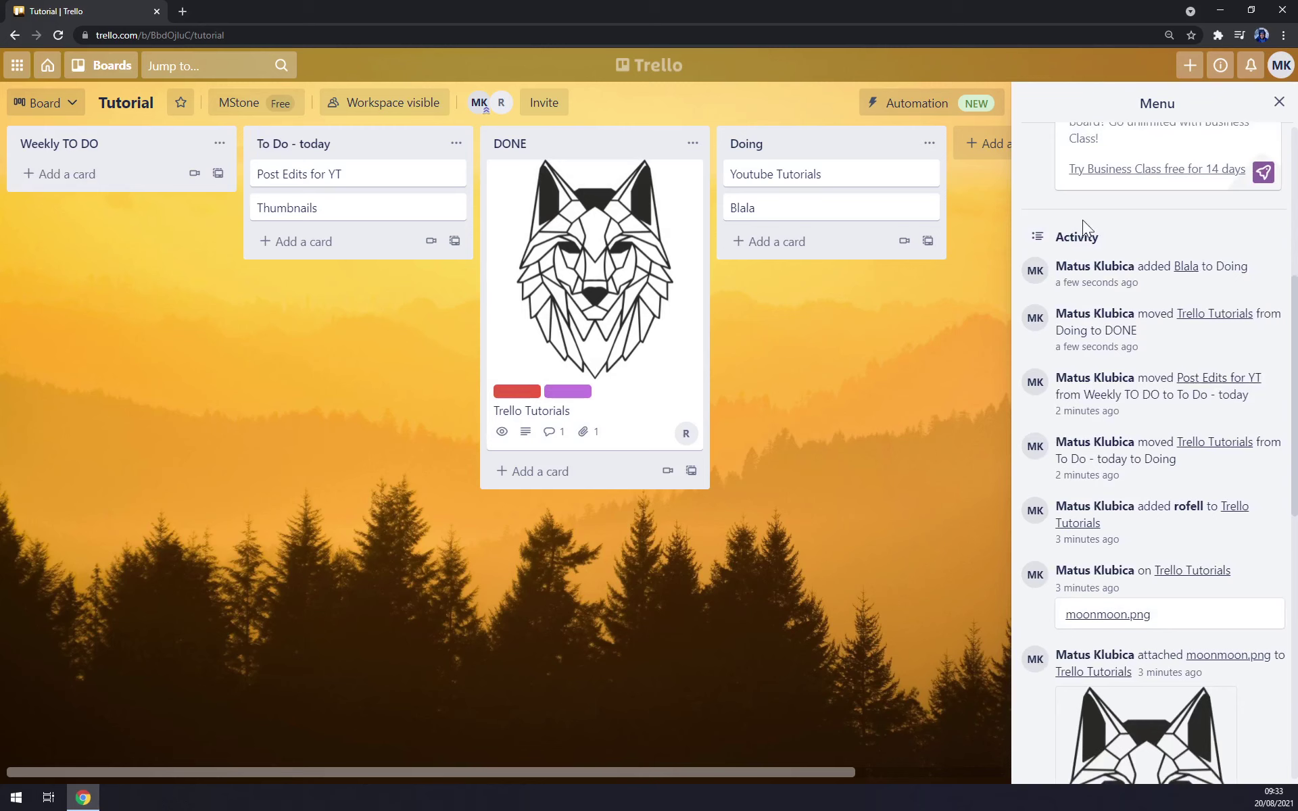
scroll(1121, 348, down, 1)
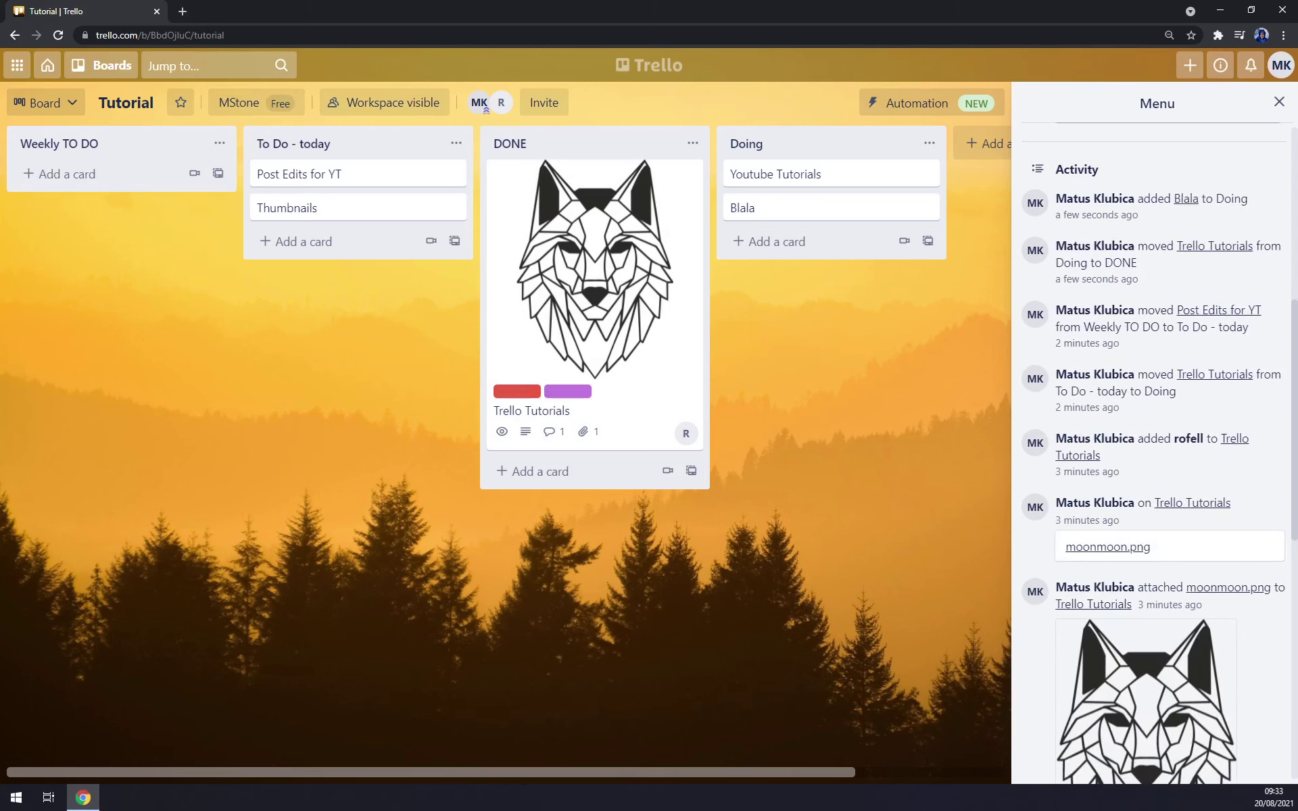
scroll(1243, 238, down, 9)
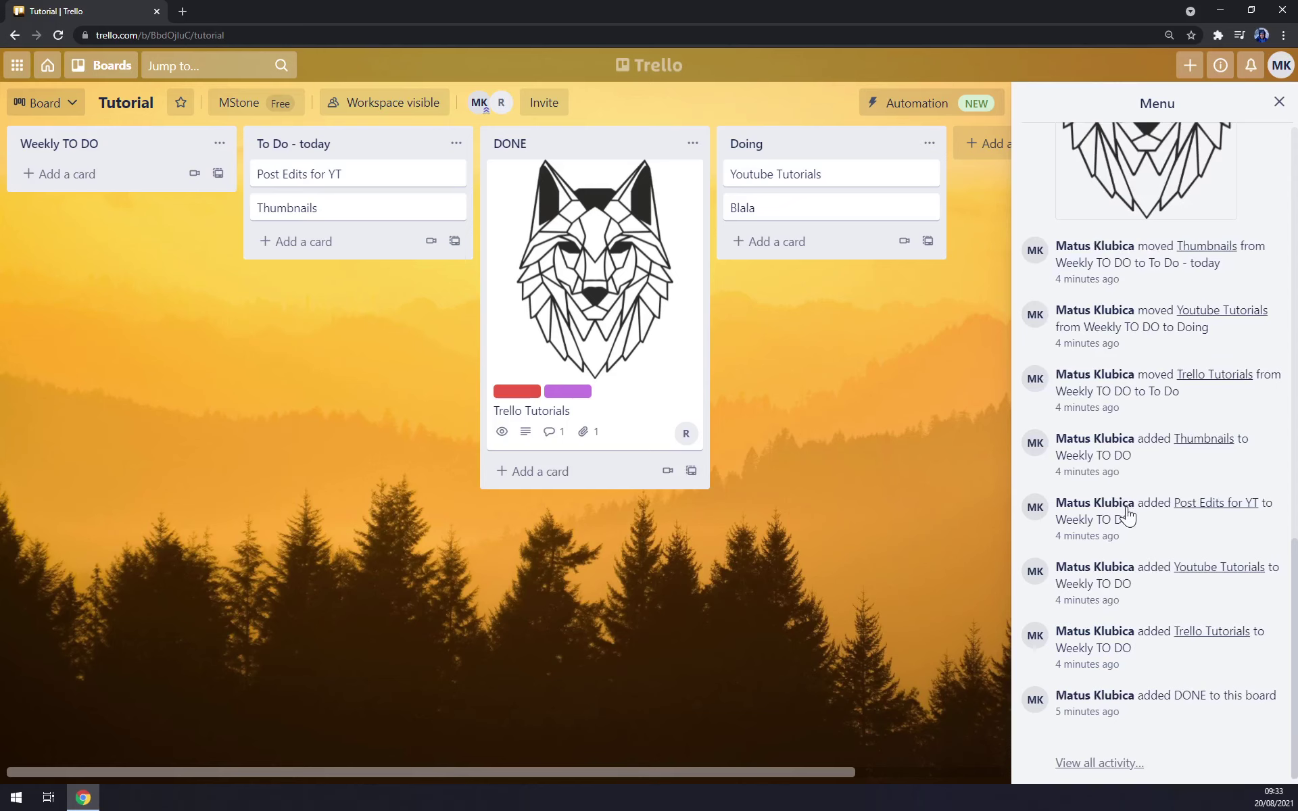
scroll(1127, 515, up, 1)
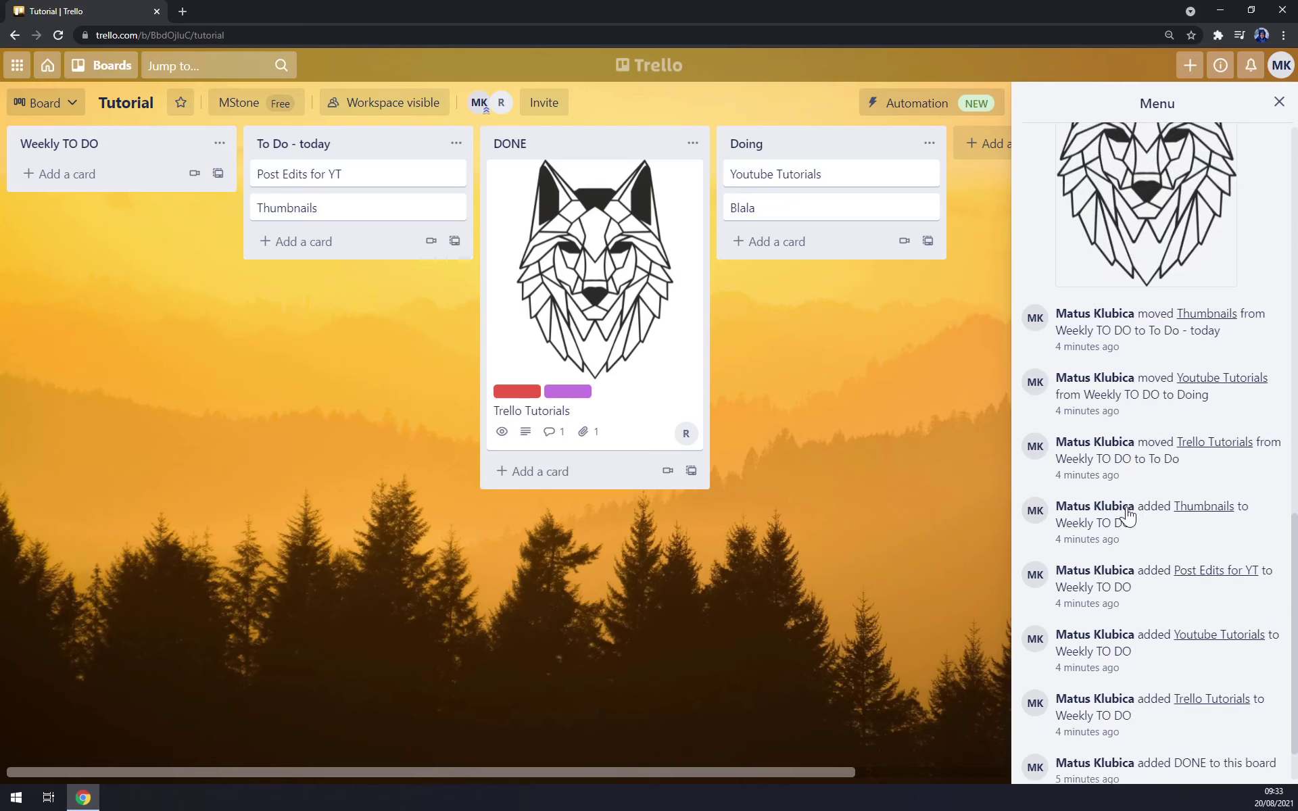
scroll(1142, 512, up, 8)
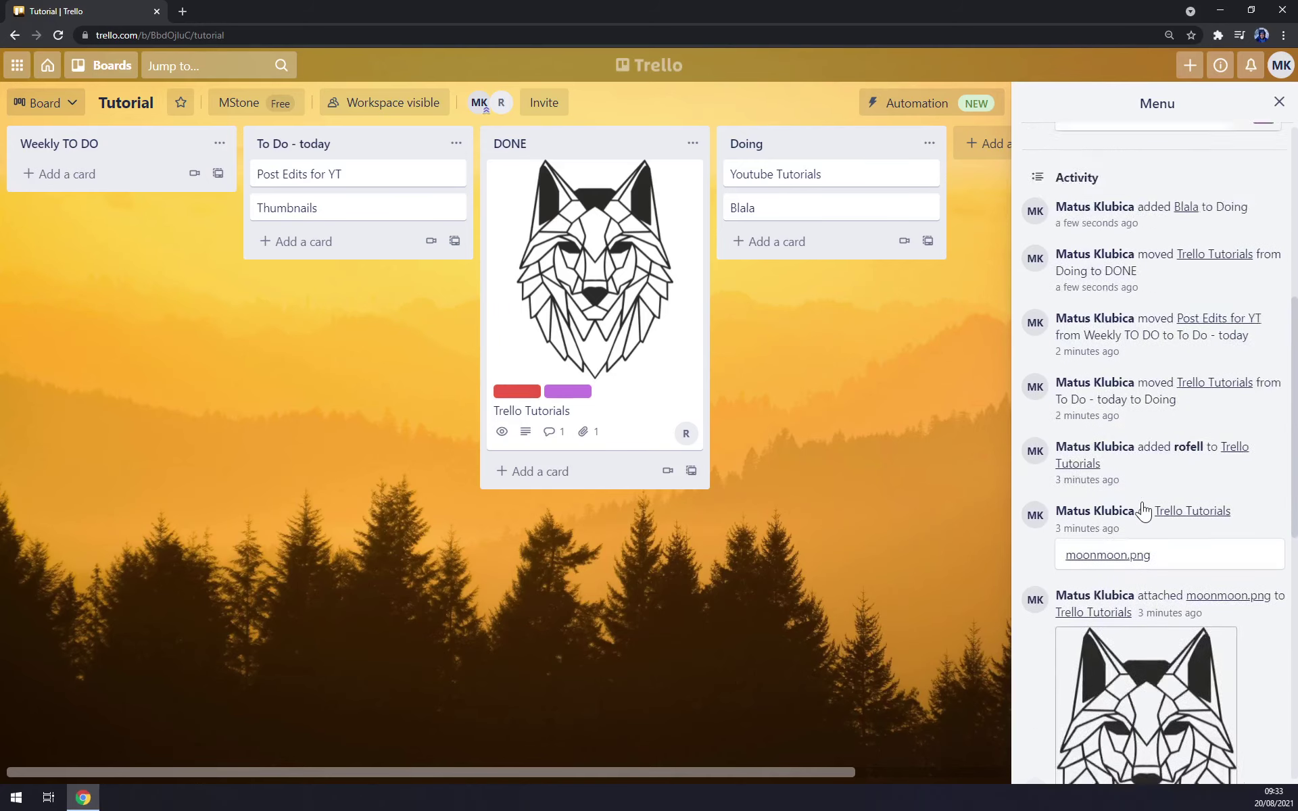
scroll(1142, 511, up, 1)
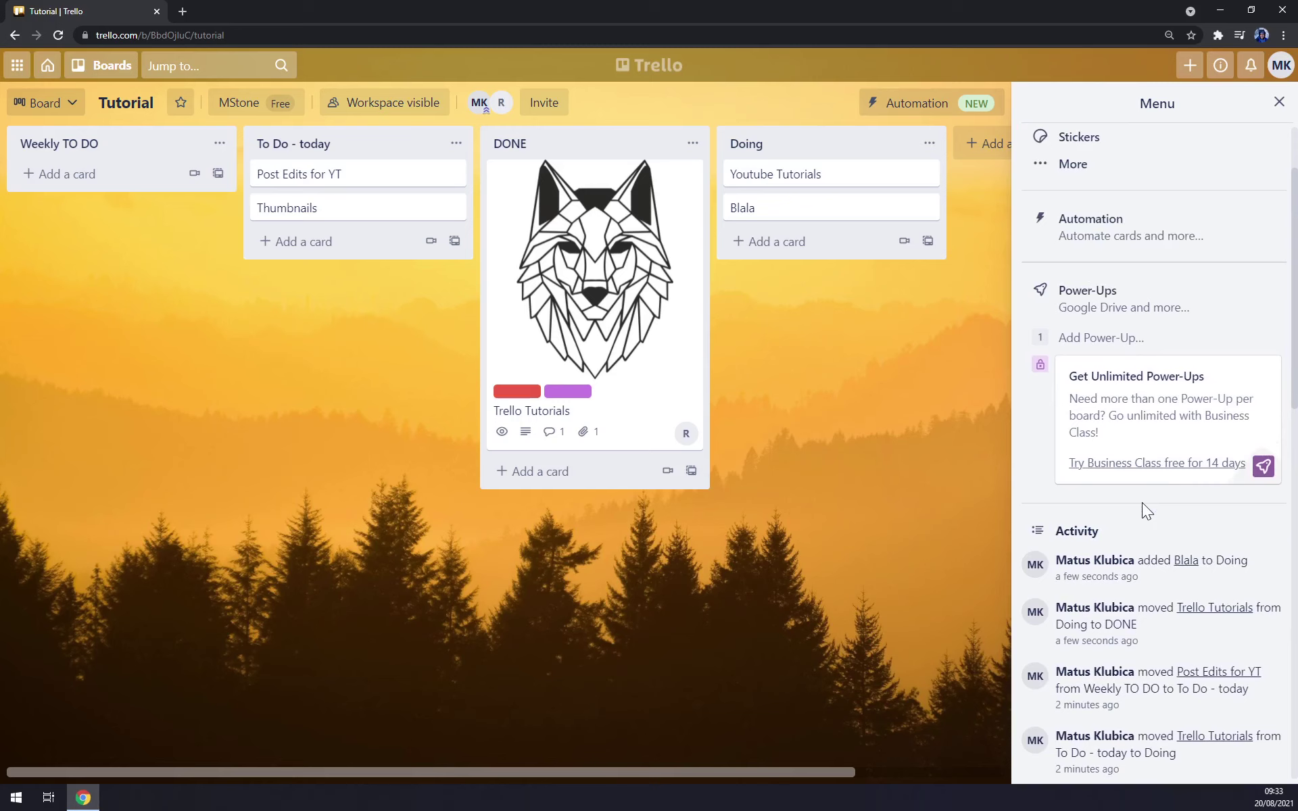
scroll(1153, 501, up, 2)
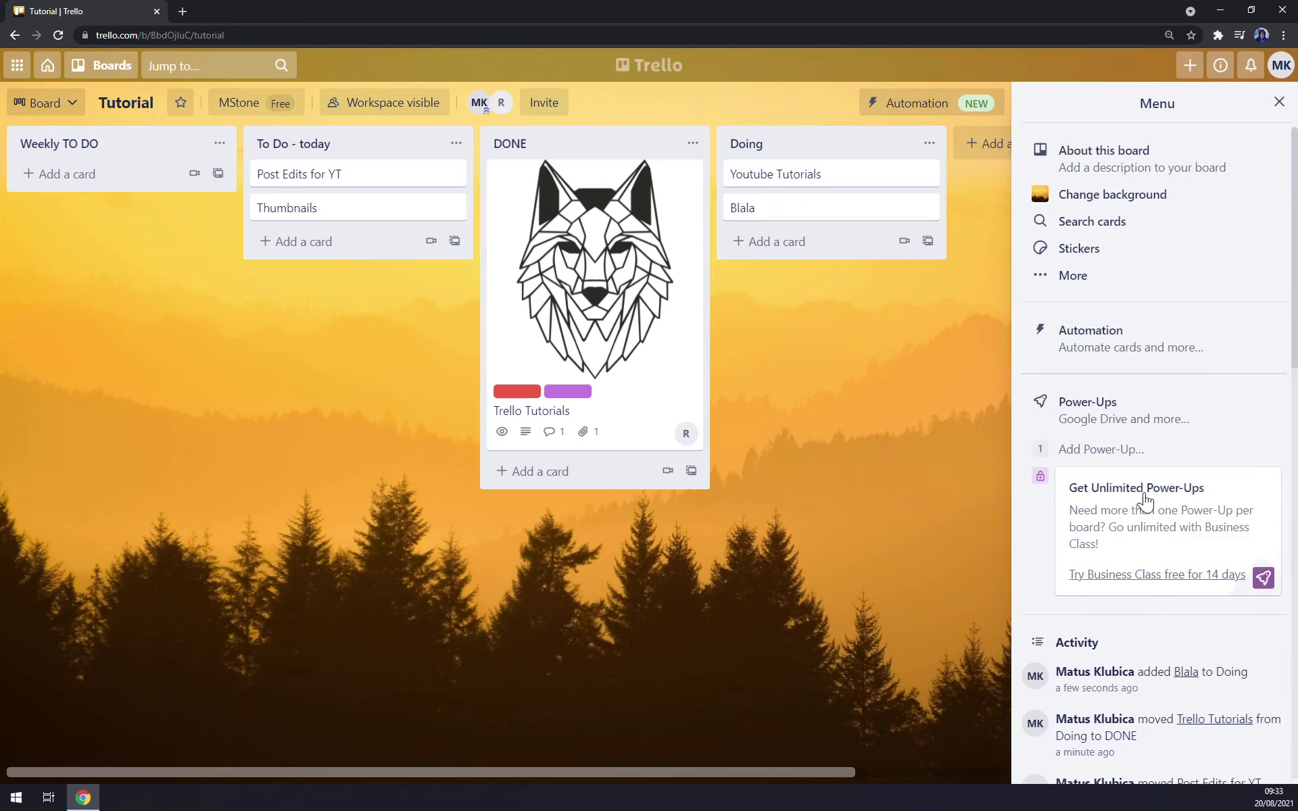
- Try Unsplash backgrounds, settling on the night-sky orange tent by the lake photo
click(1115, 193)
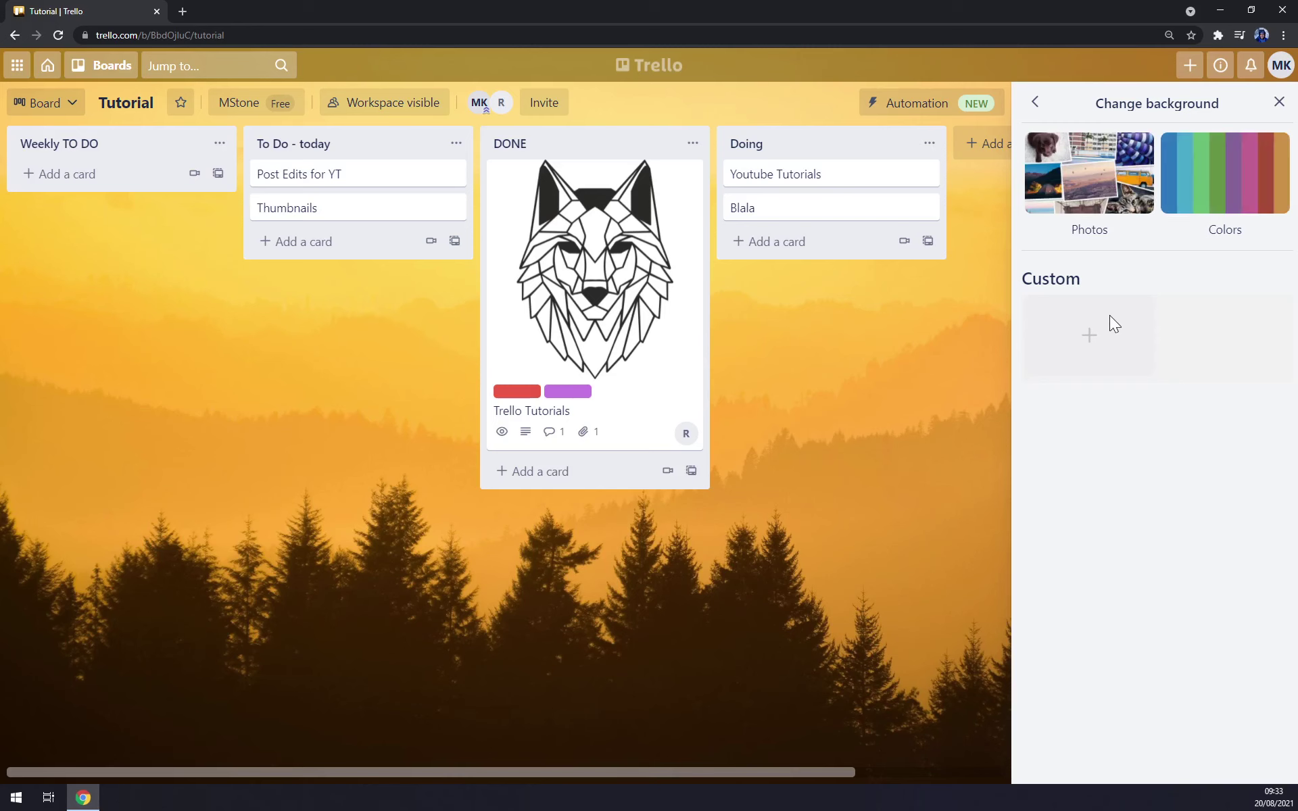
click(1109, 169)
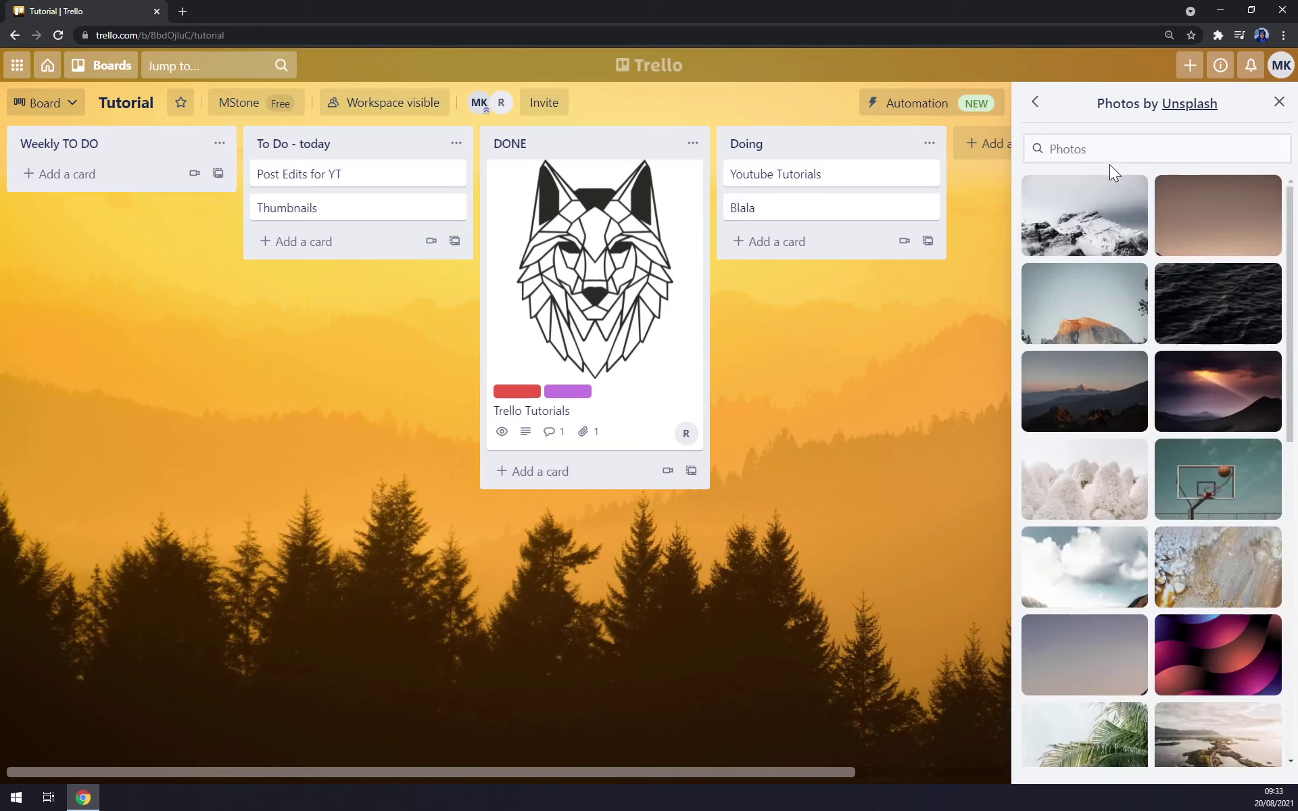
scroll(1176, 541, down, 10)
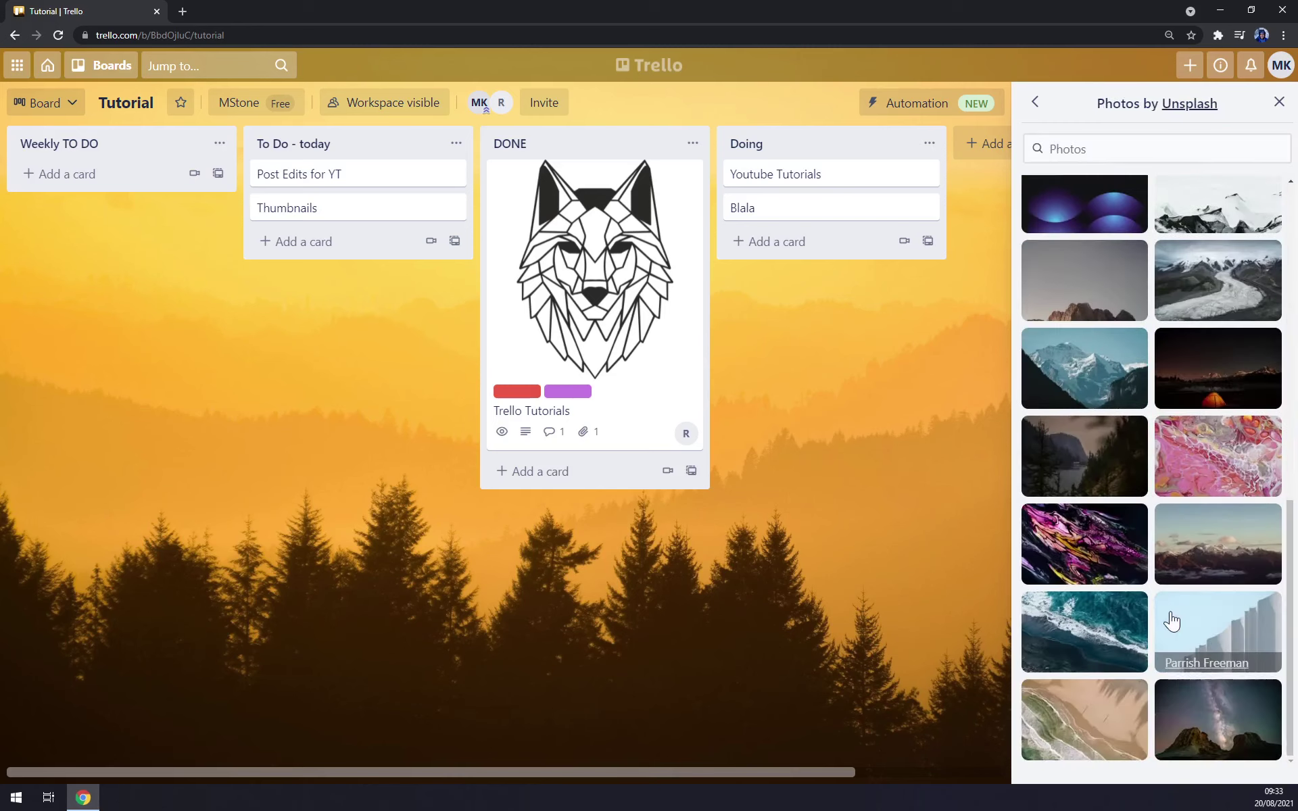
click(1197, 642)
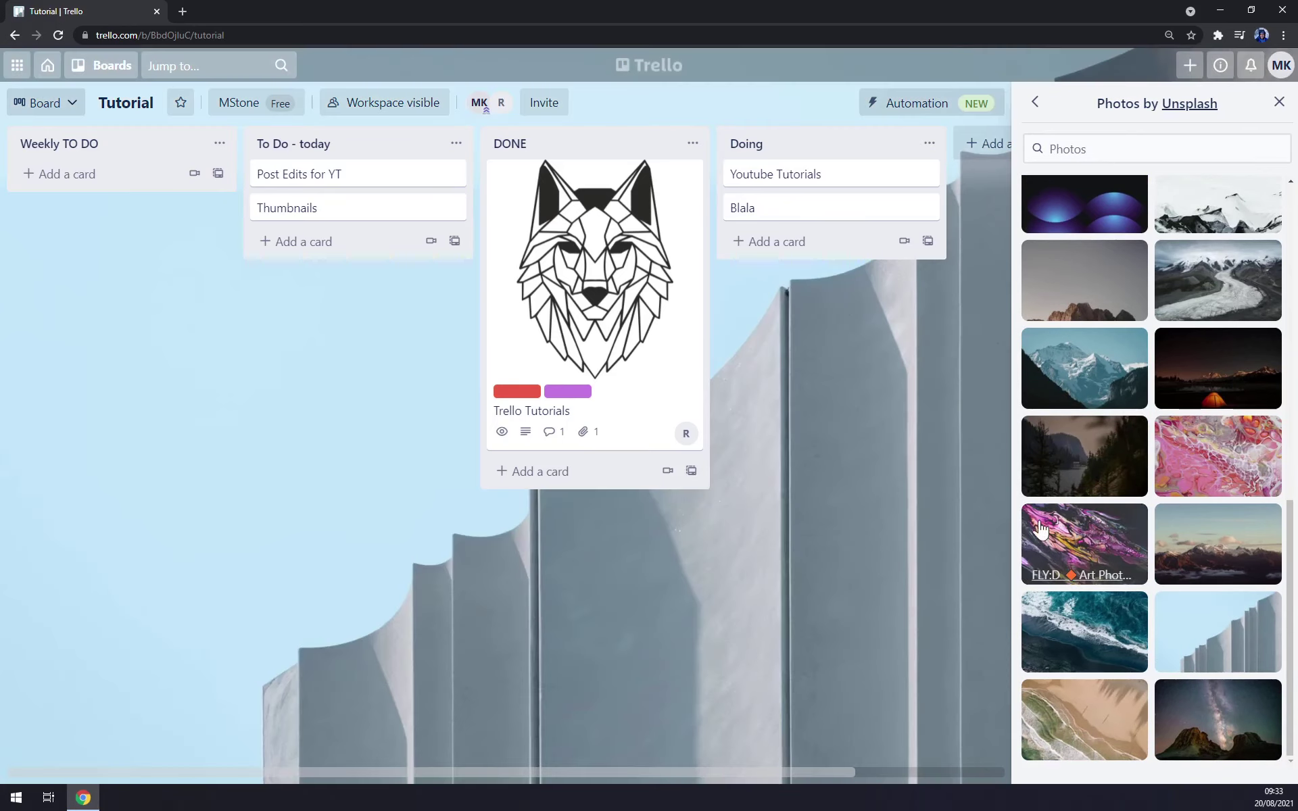
click(1048, 540)
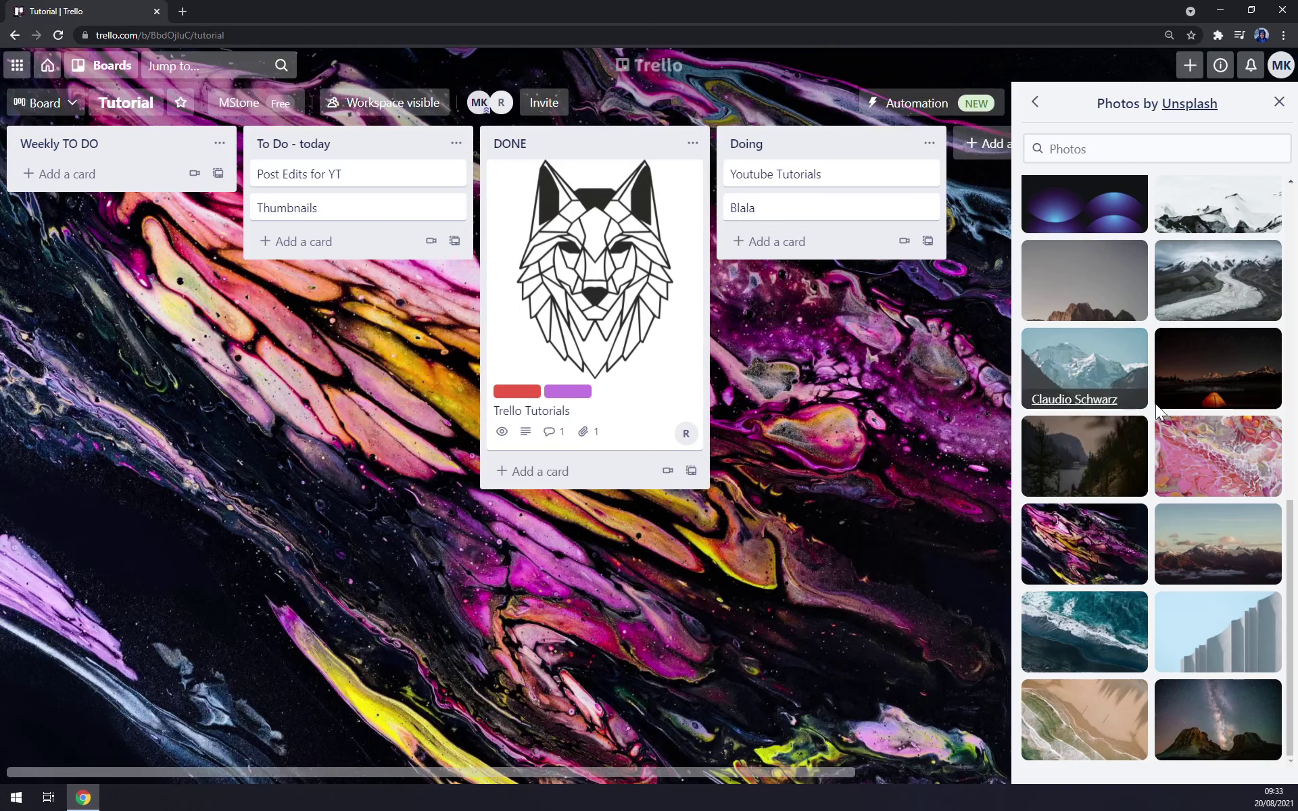
click(1211, 357)
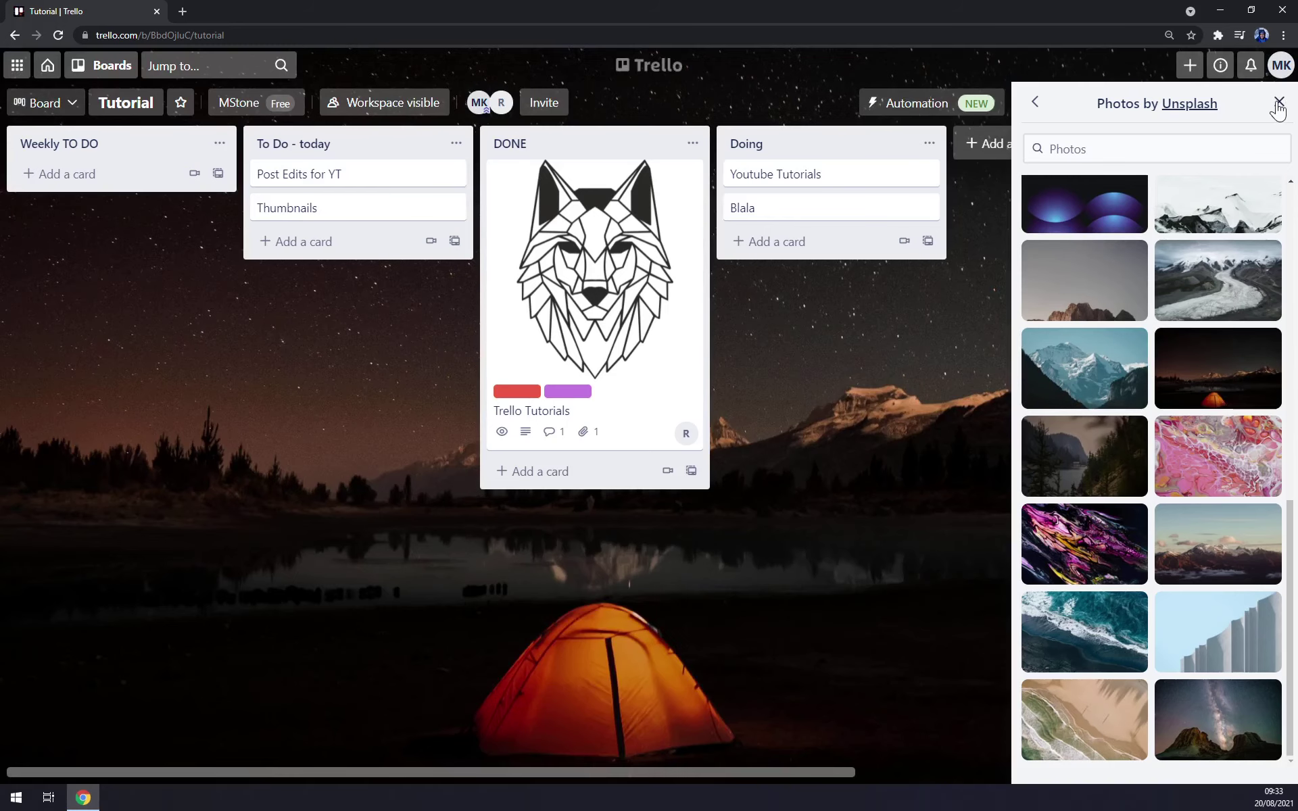
click(1280, 103)
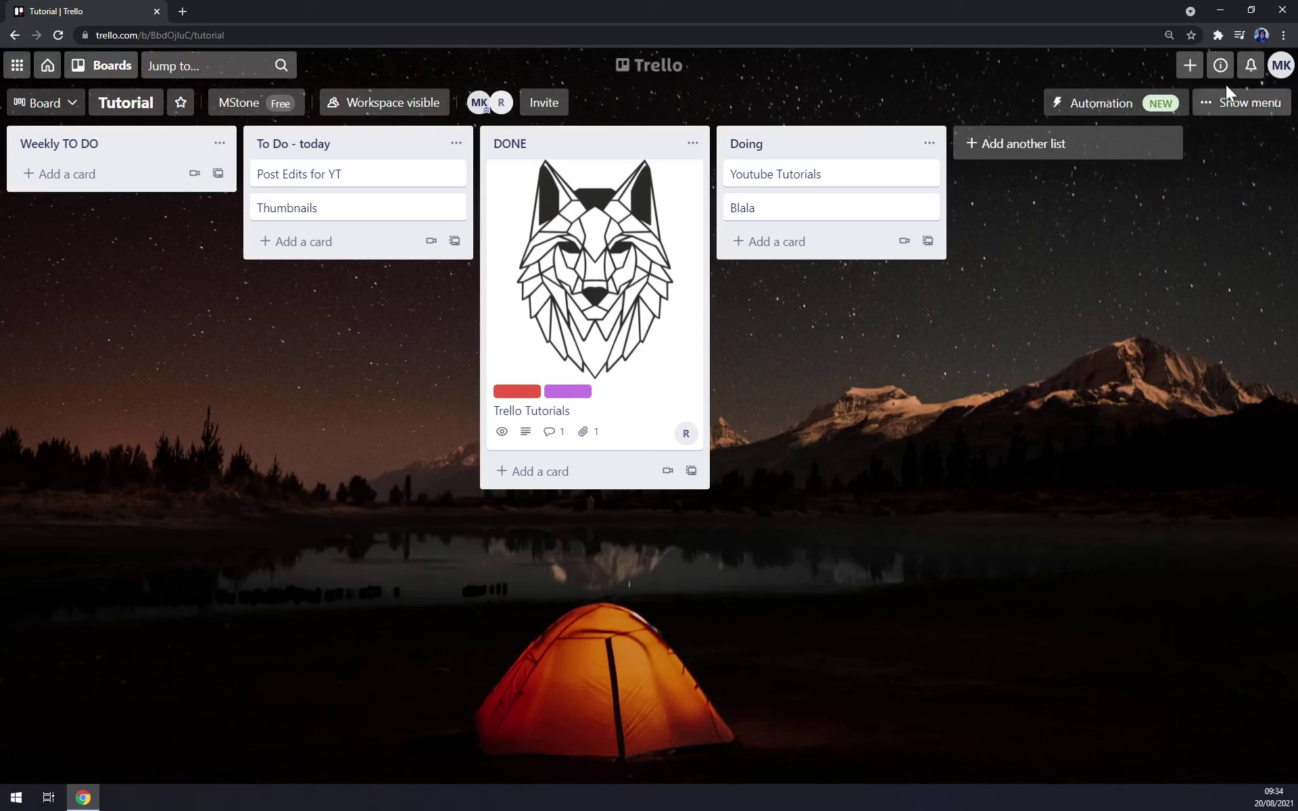
- Open account Settings from the MK avatar, check the Cards tab, and return to Settings
click(1277, 68)
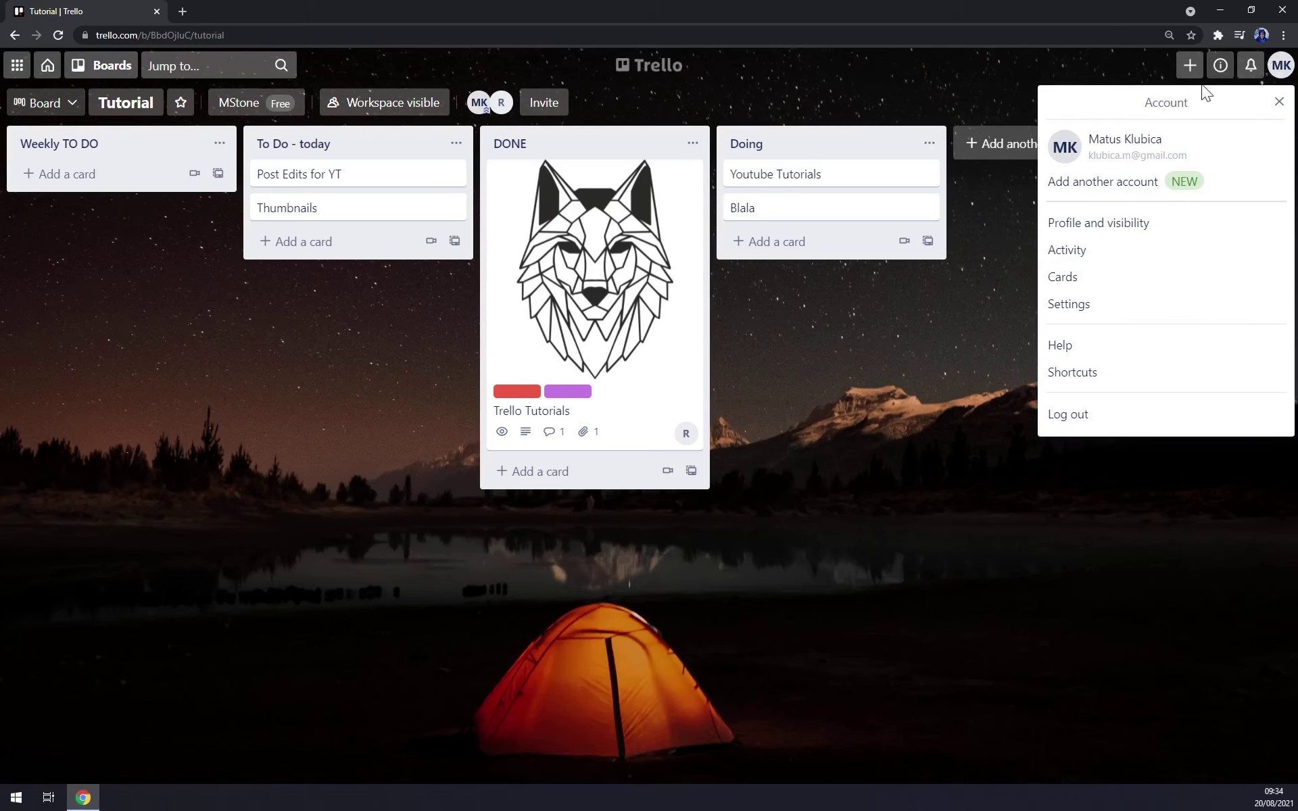
click(1078, 304)
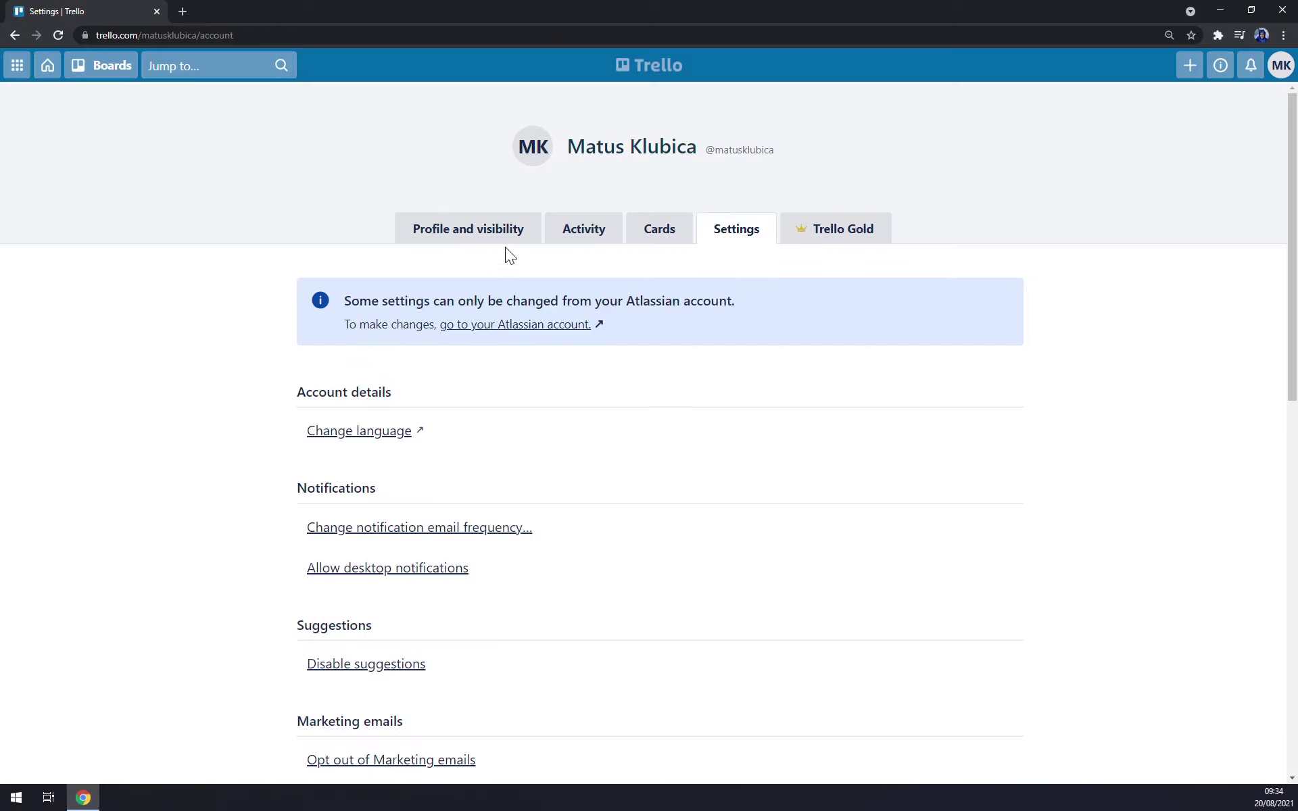
click(661, 230)
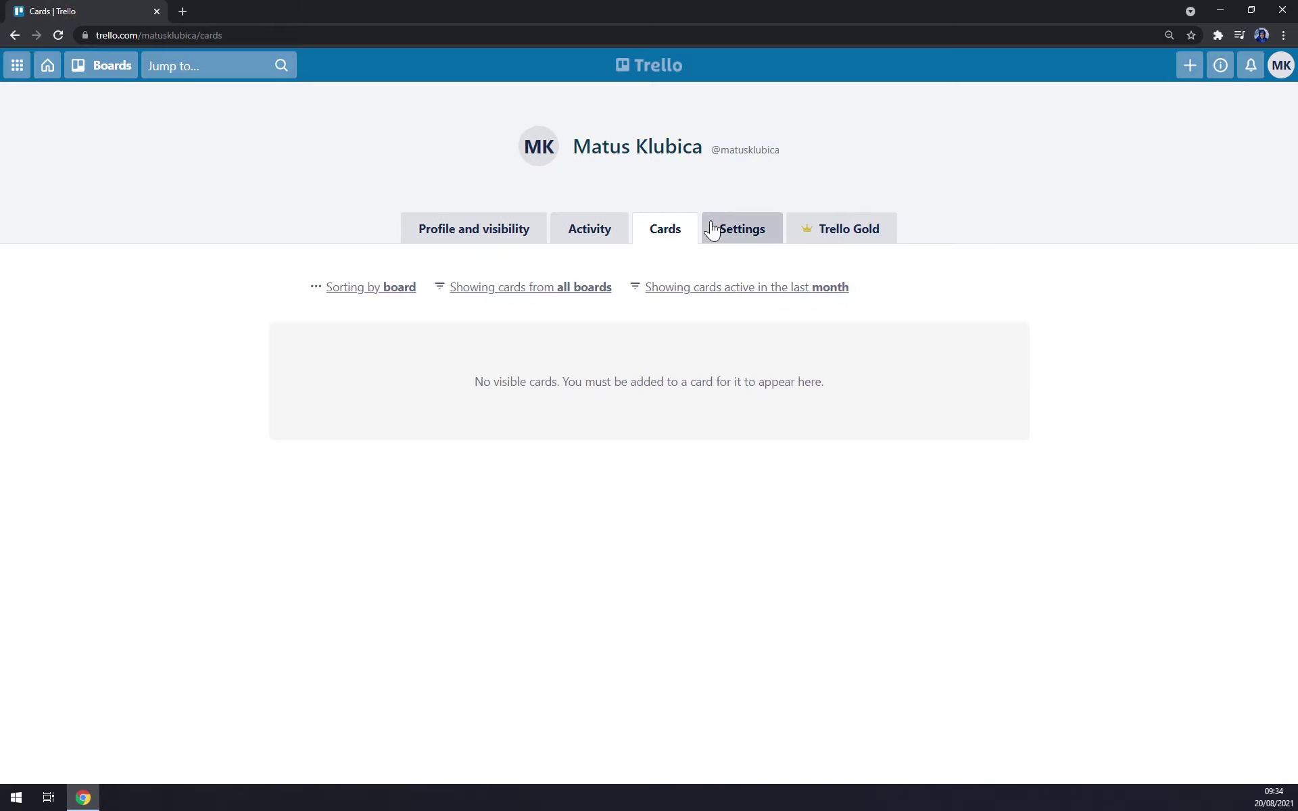
click(729, 231)
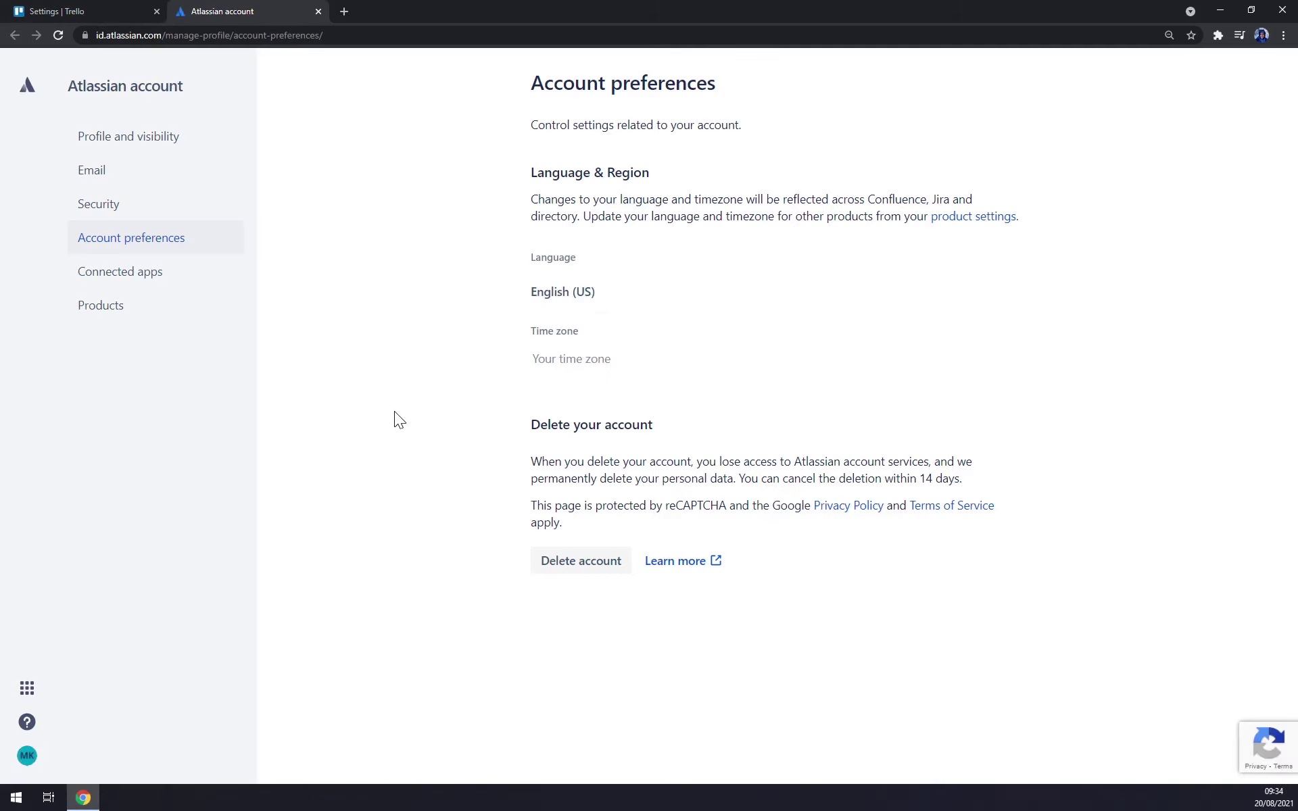
- Browse the Language dropdown, keep English (US), and close the Atlassian account tab
click(614, 298)
scroll(606, 367, down, 8)
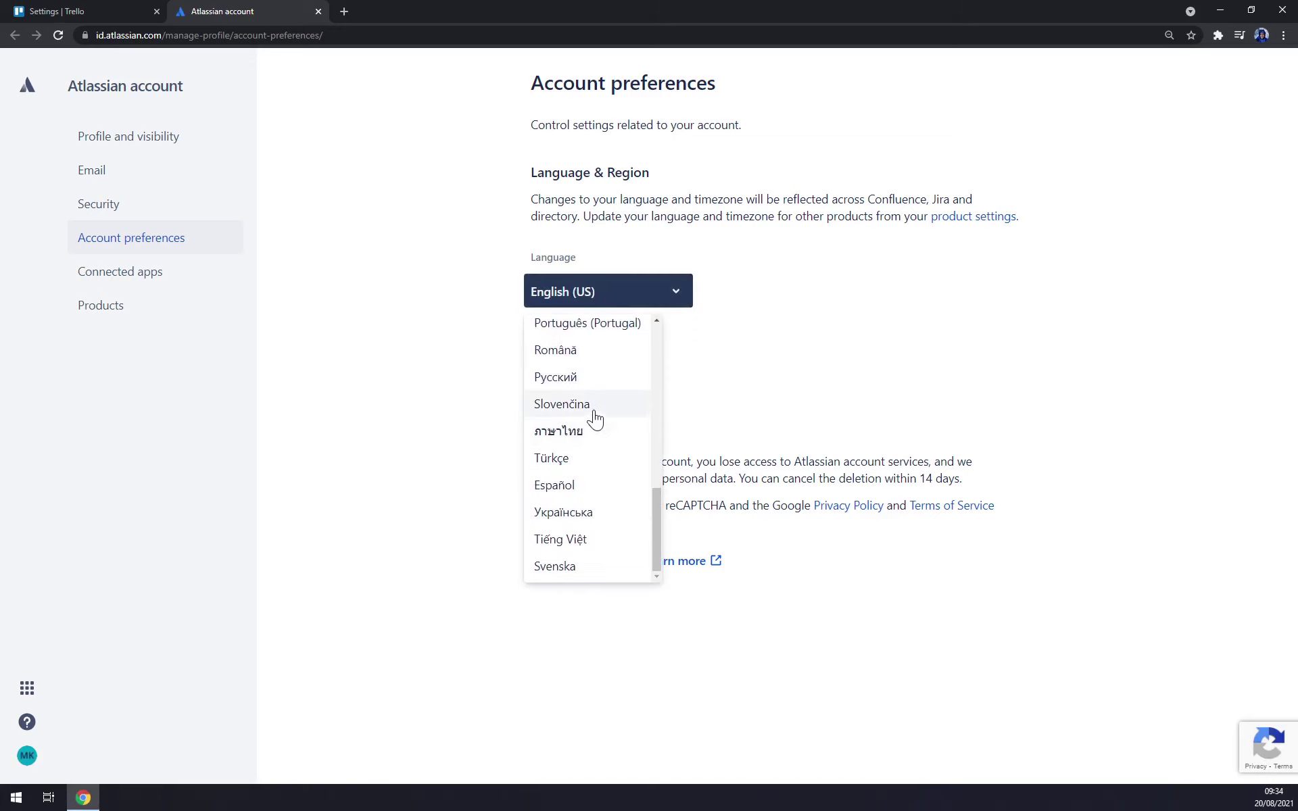
click(319, 11)
scroll(513, 409, down, 2)
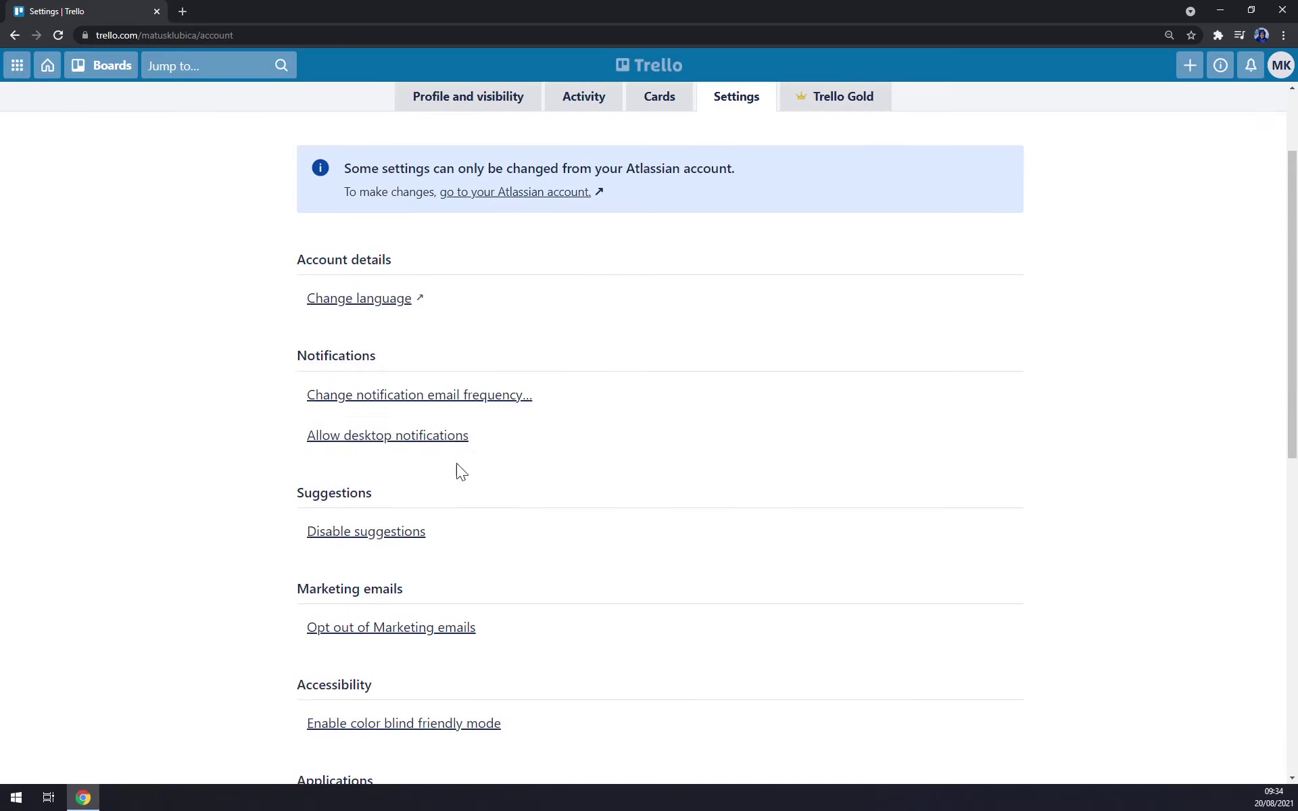
click(406, 406)
click(365, 479)
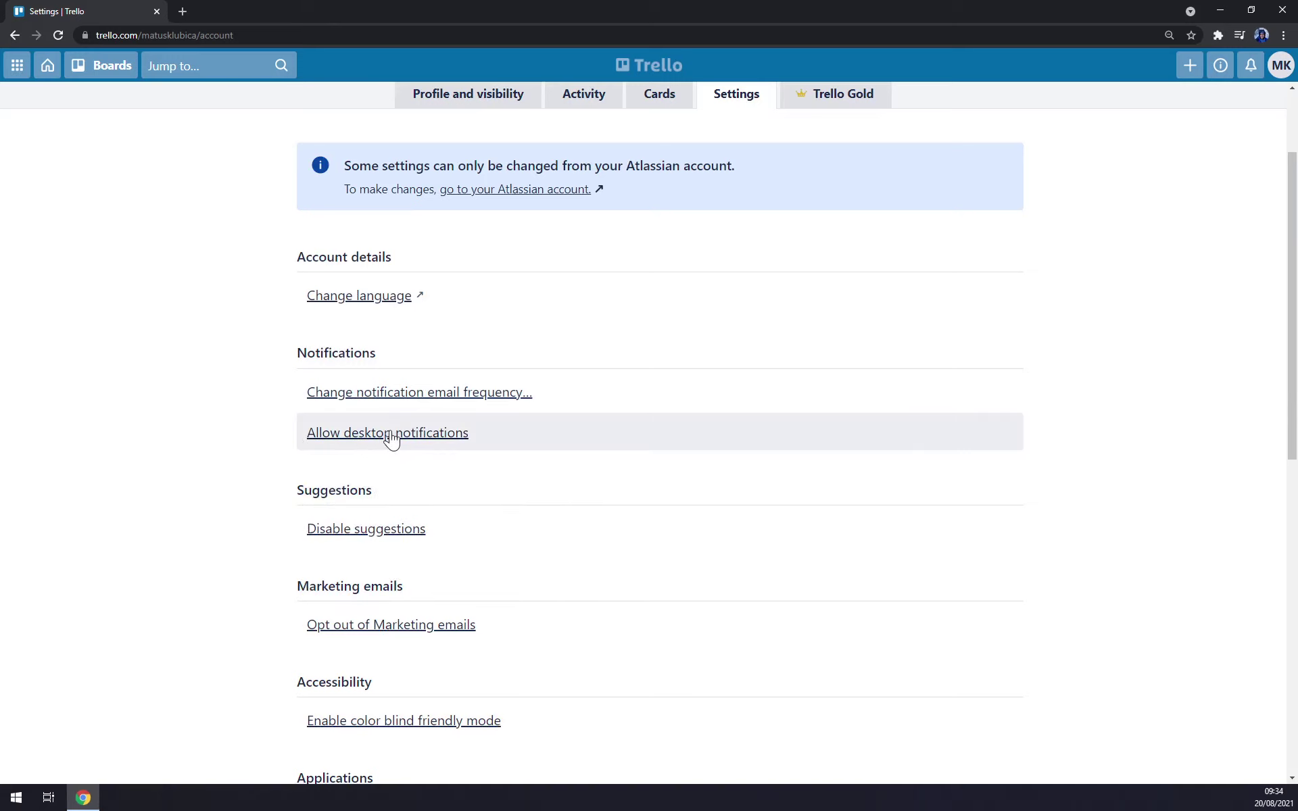
scroll(169, 433, down, 4)
click(425, 160)
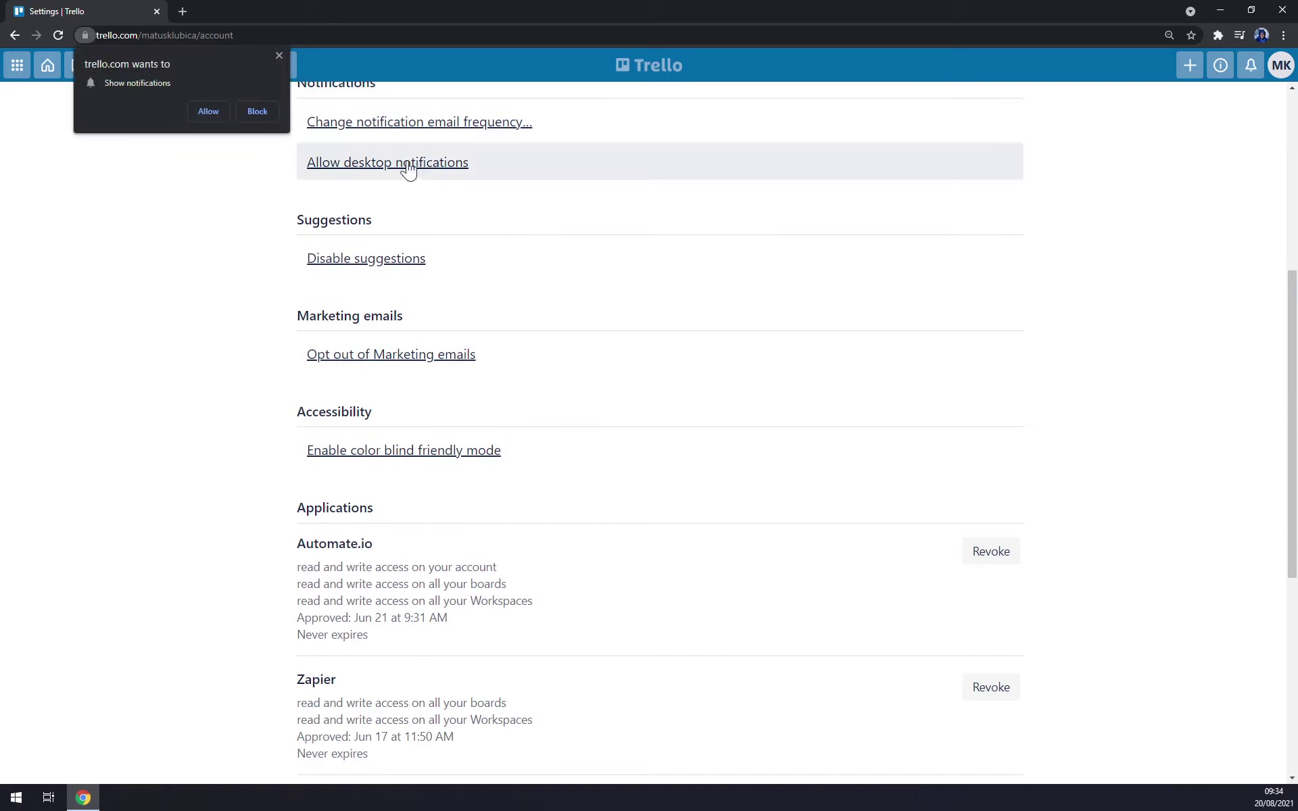
click(263, 51)
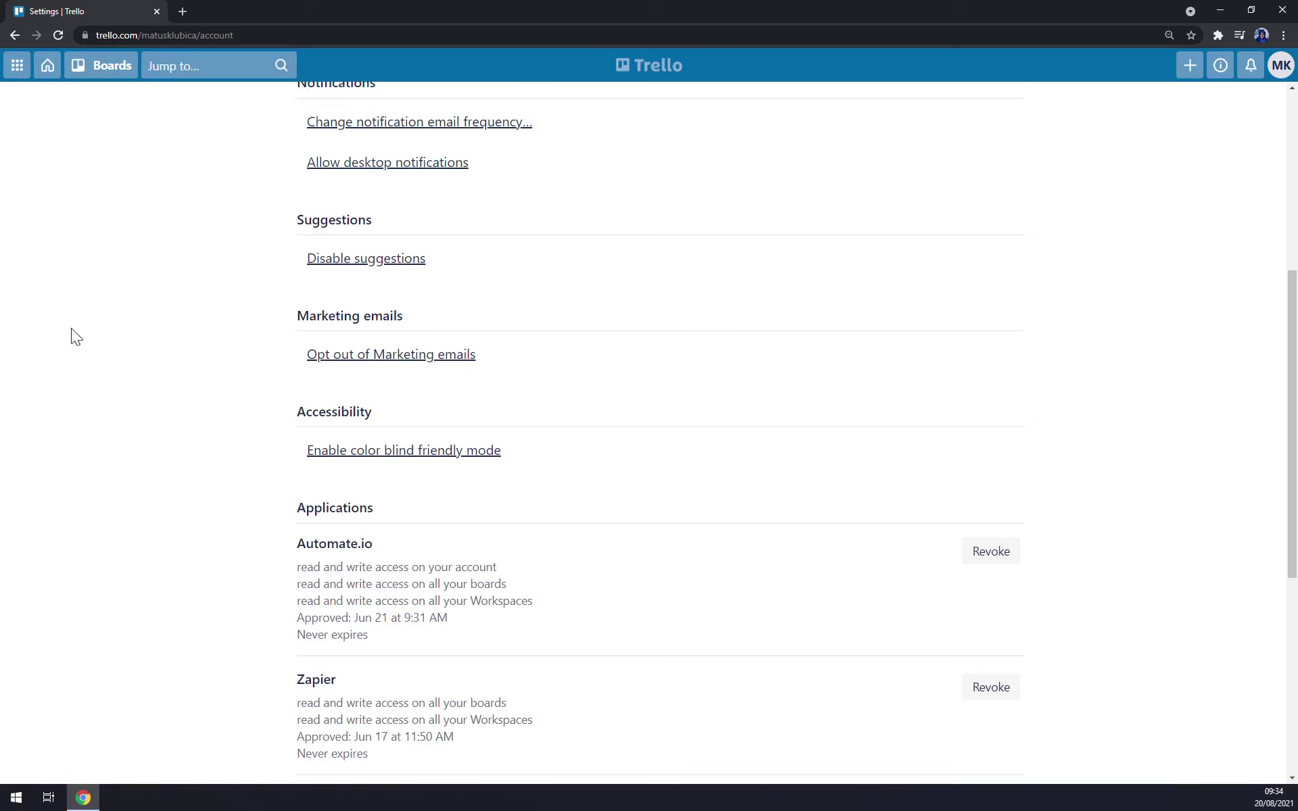
scroll(216, 275, down, 2)
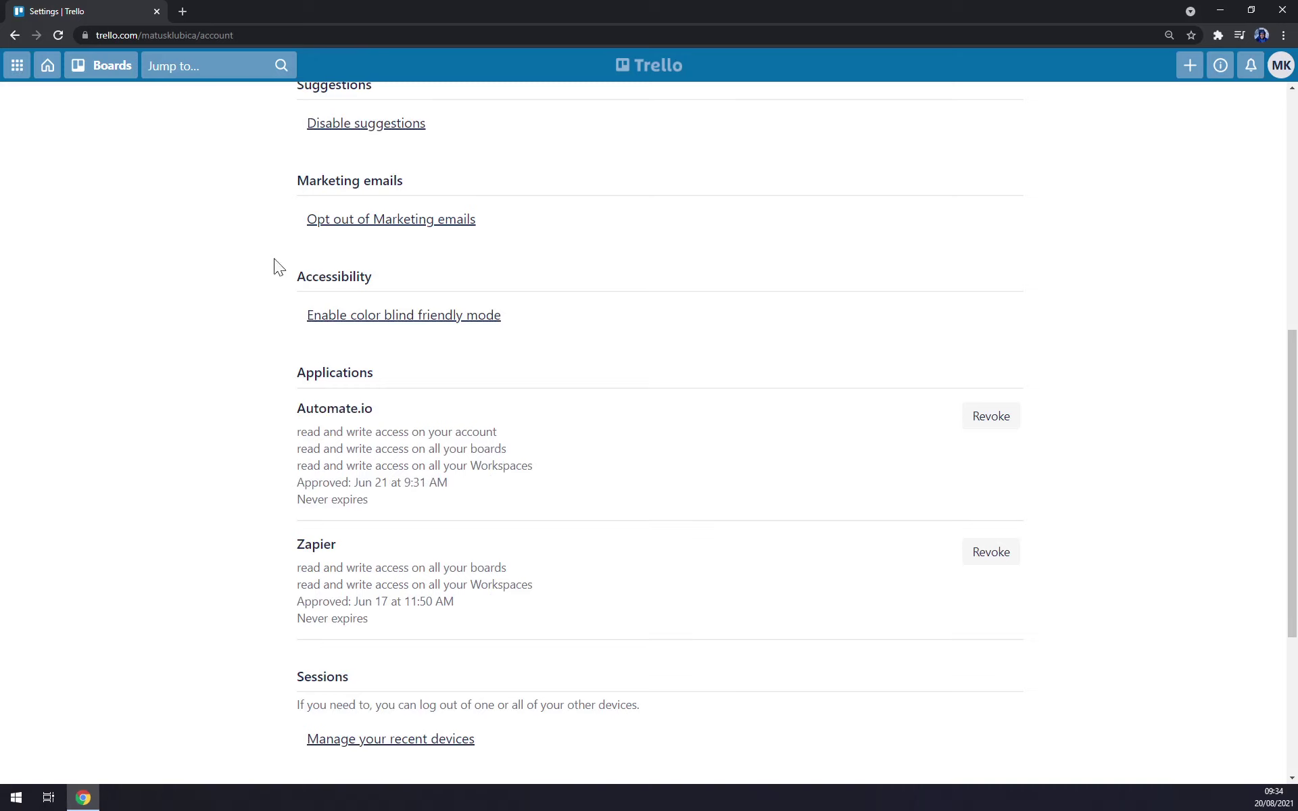
scroll(292, 299, down, 2)
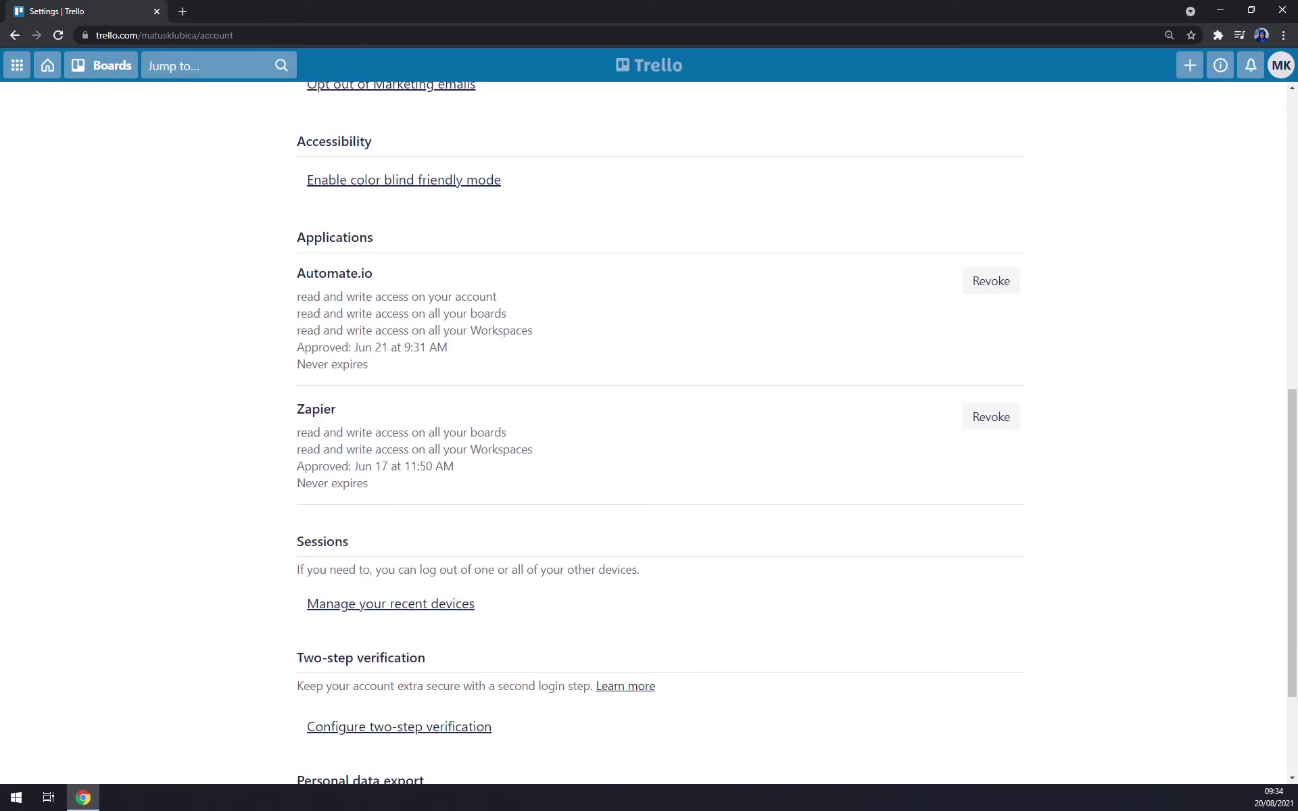
- Open automate.io integrations in a new tab and open its Trello integrations
click(185, 13)
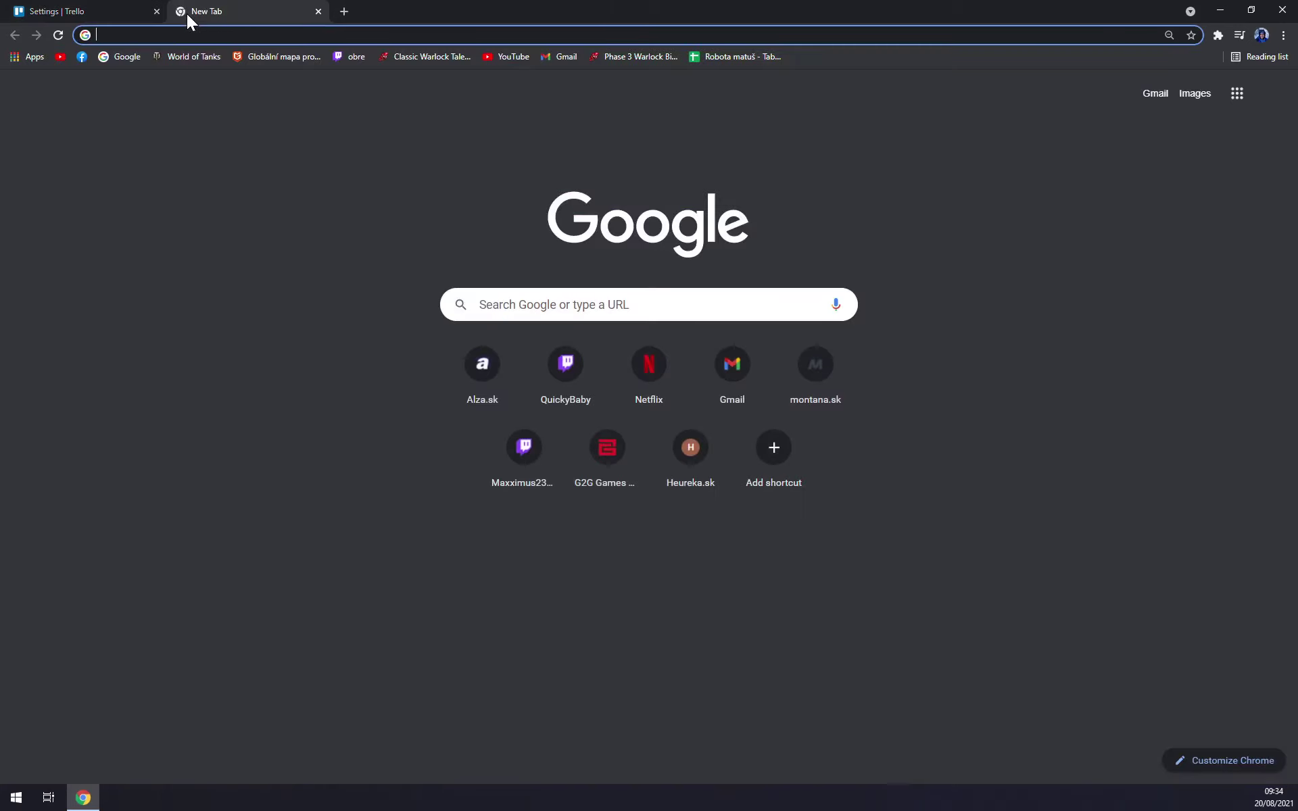
text(automate.io/integrations)
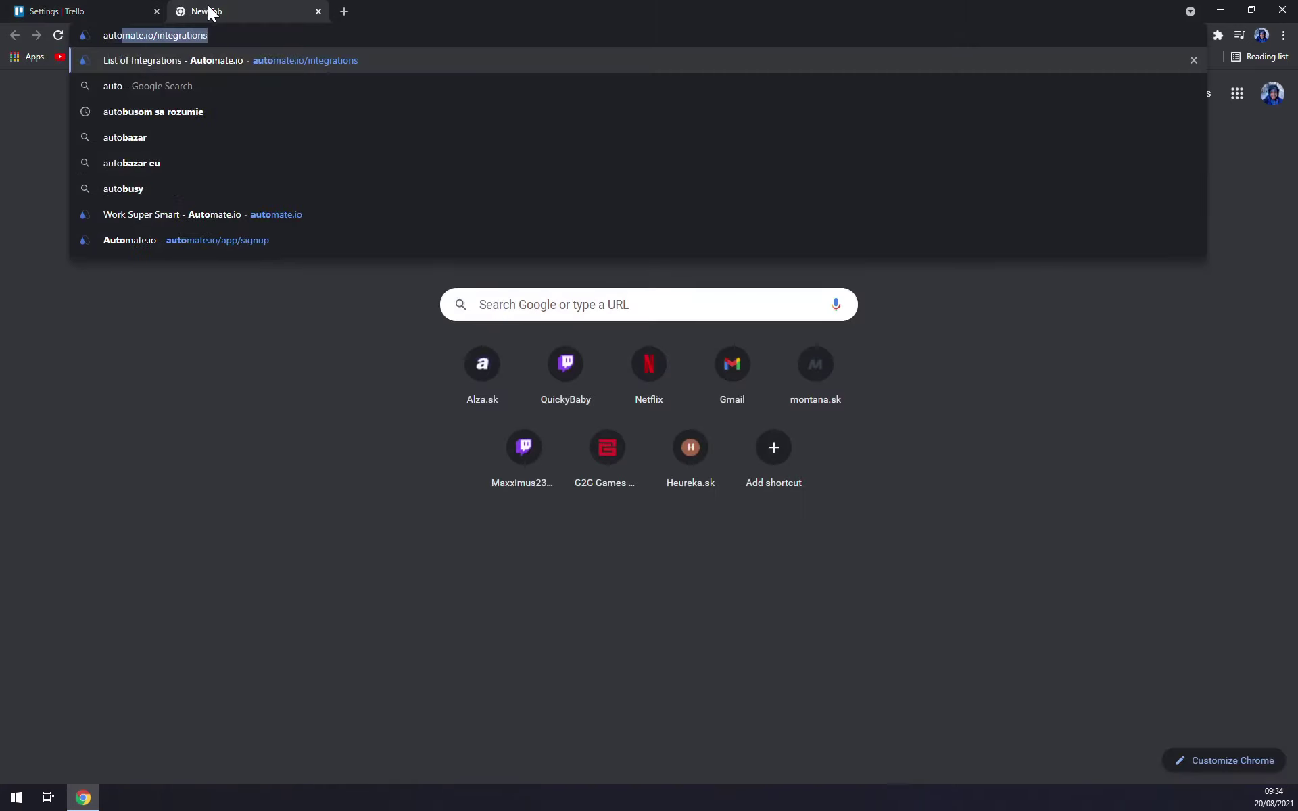
key(Return)
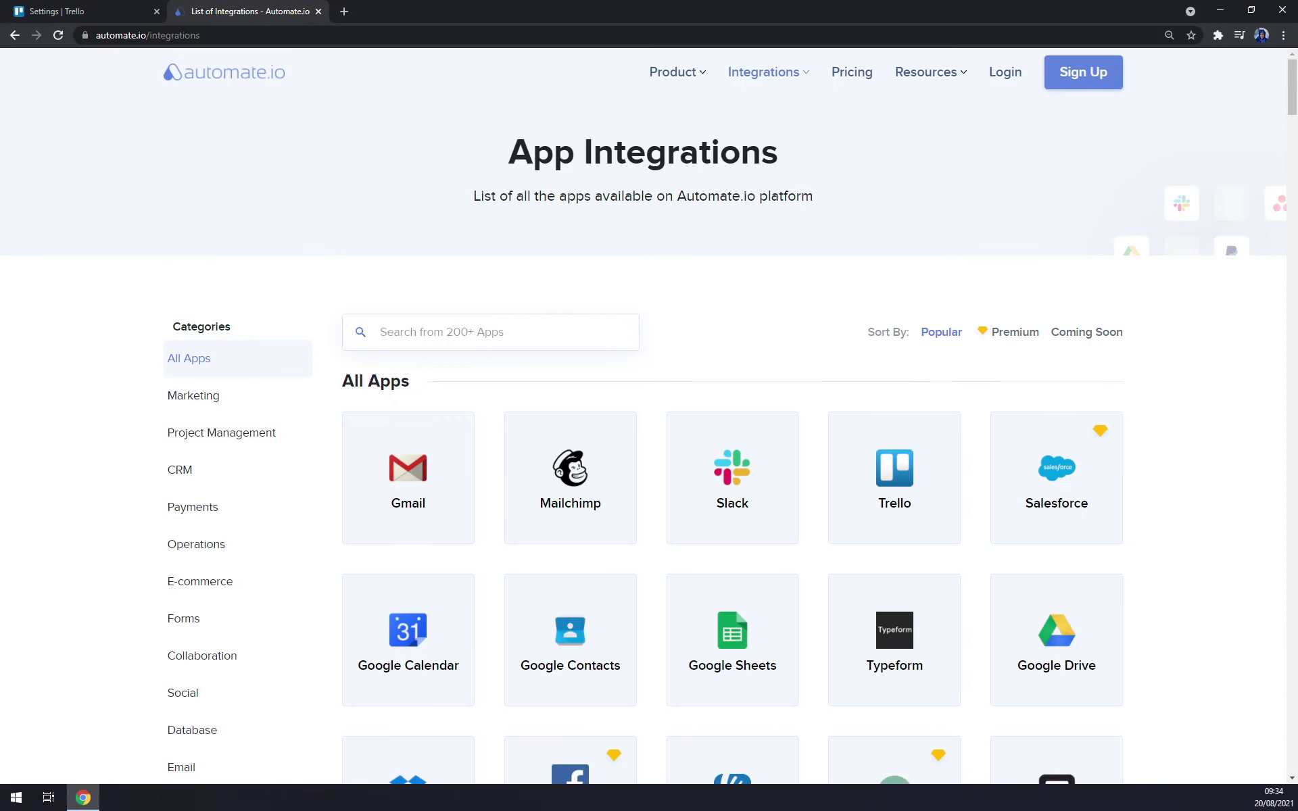
text(trello)
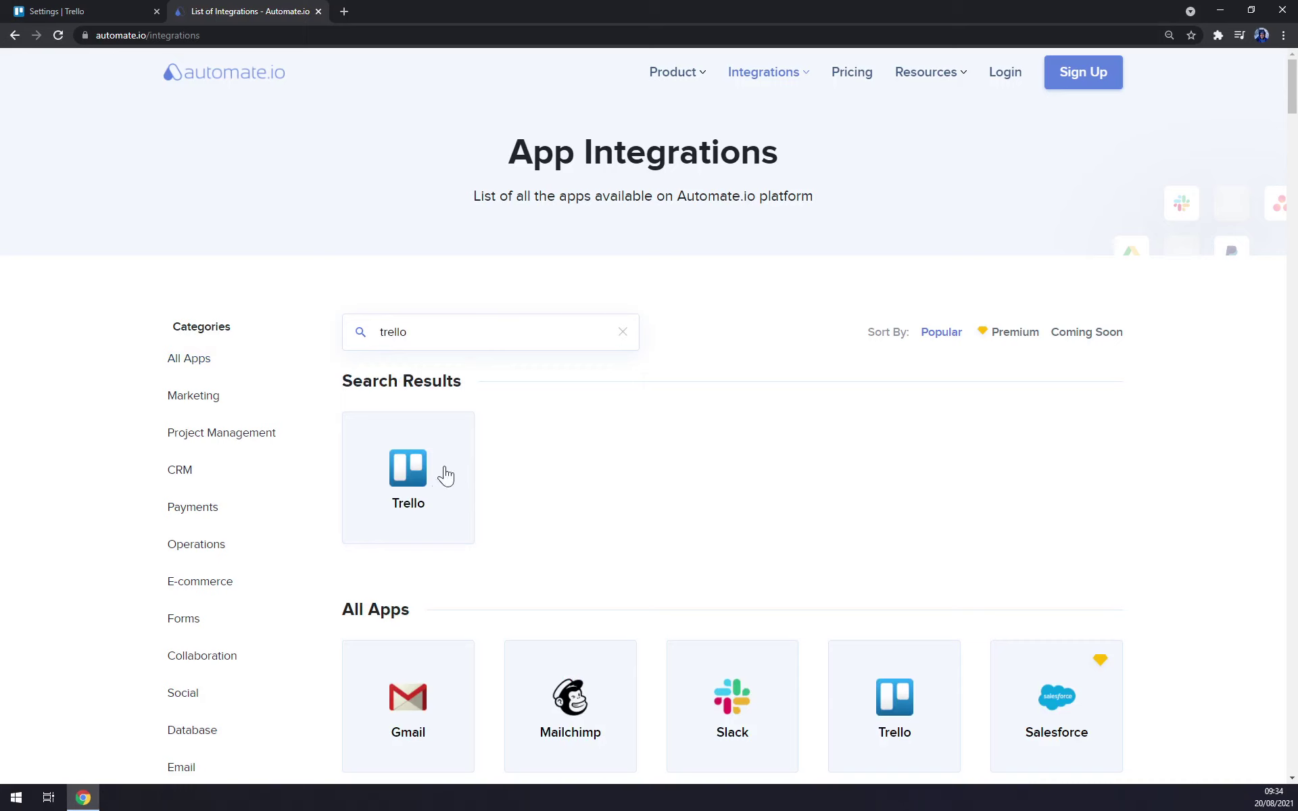
click(444, 476)
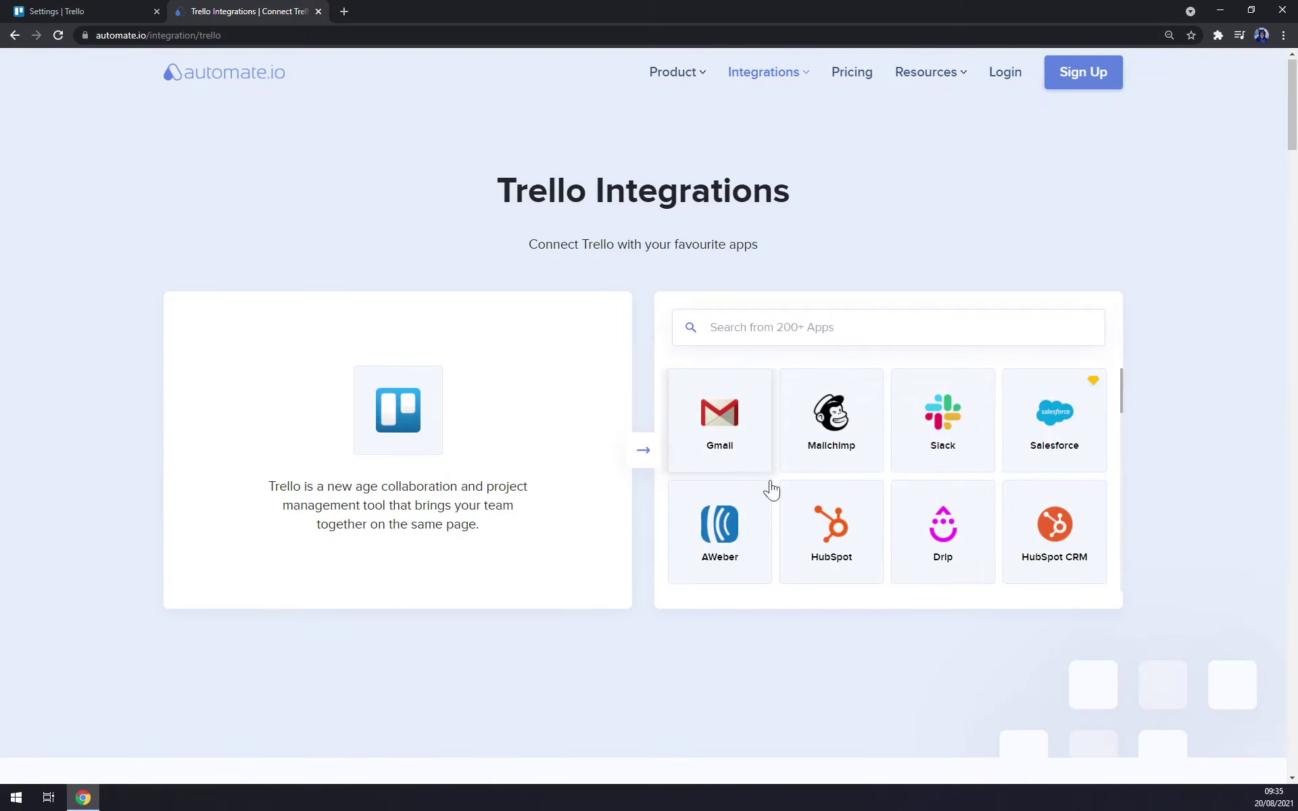
- Open the Mailchimp–Trello integration page and scroll through its options
click(842, 423)
scroll(843, 433, down, 5)
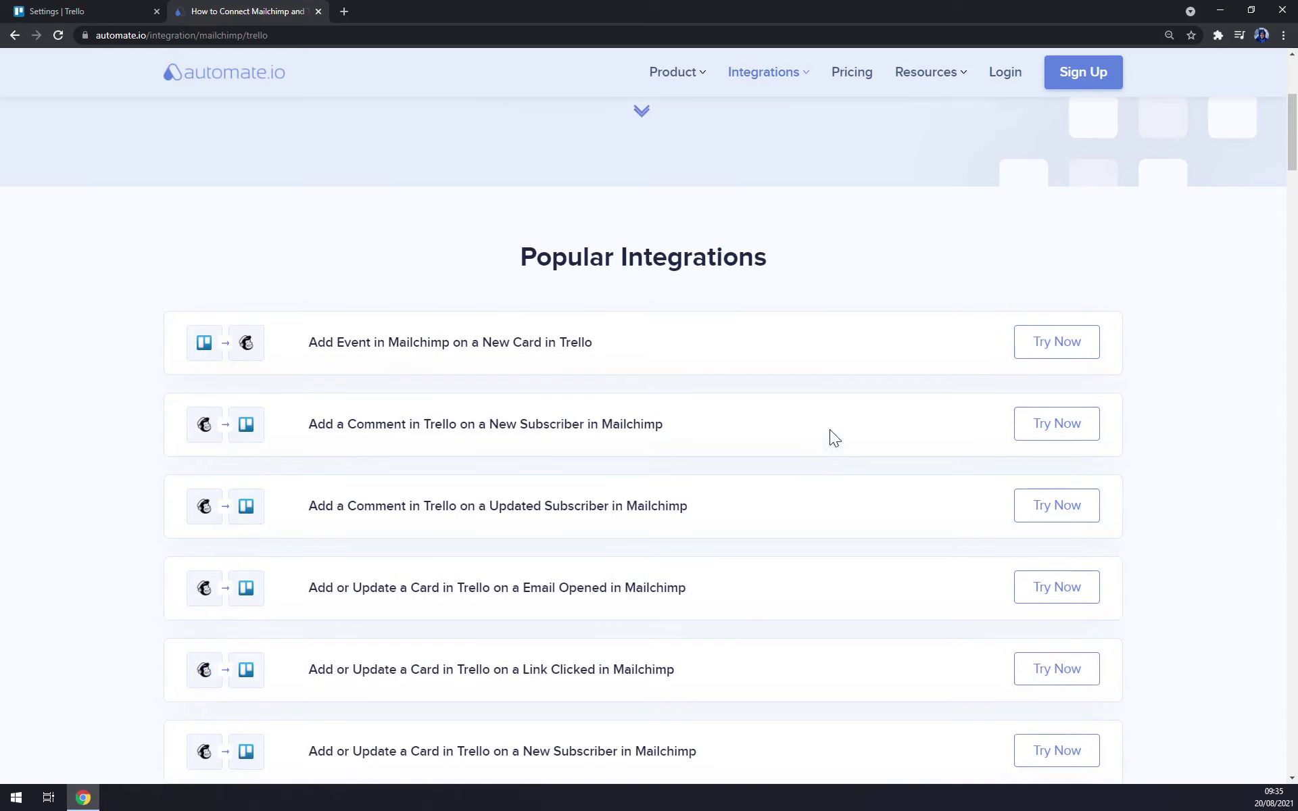
scroll(437, 497, down, 15)
scroll(408, 485, down, 15)
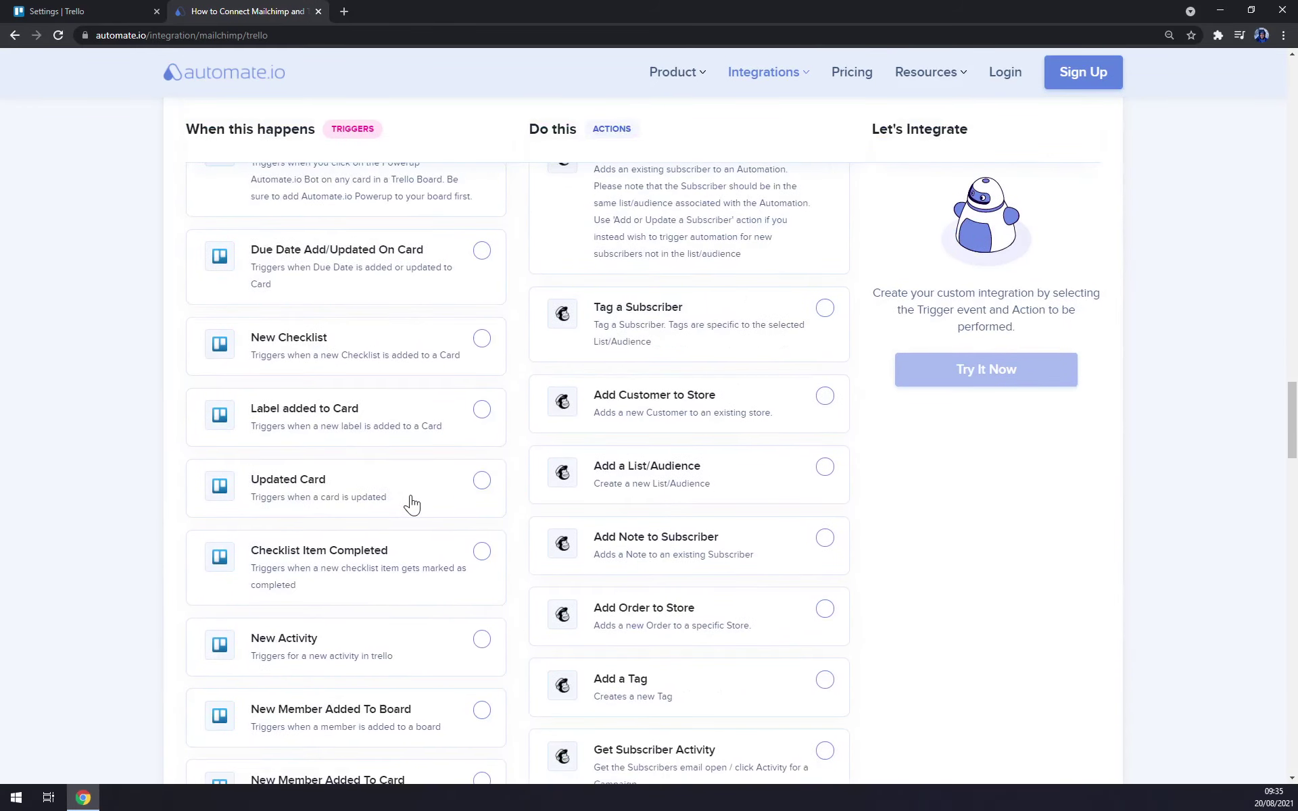
scroll(409, 500, up, 20)
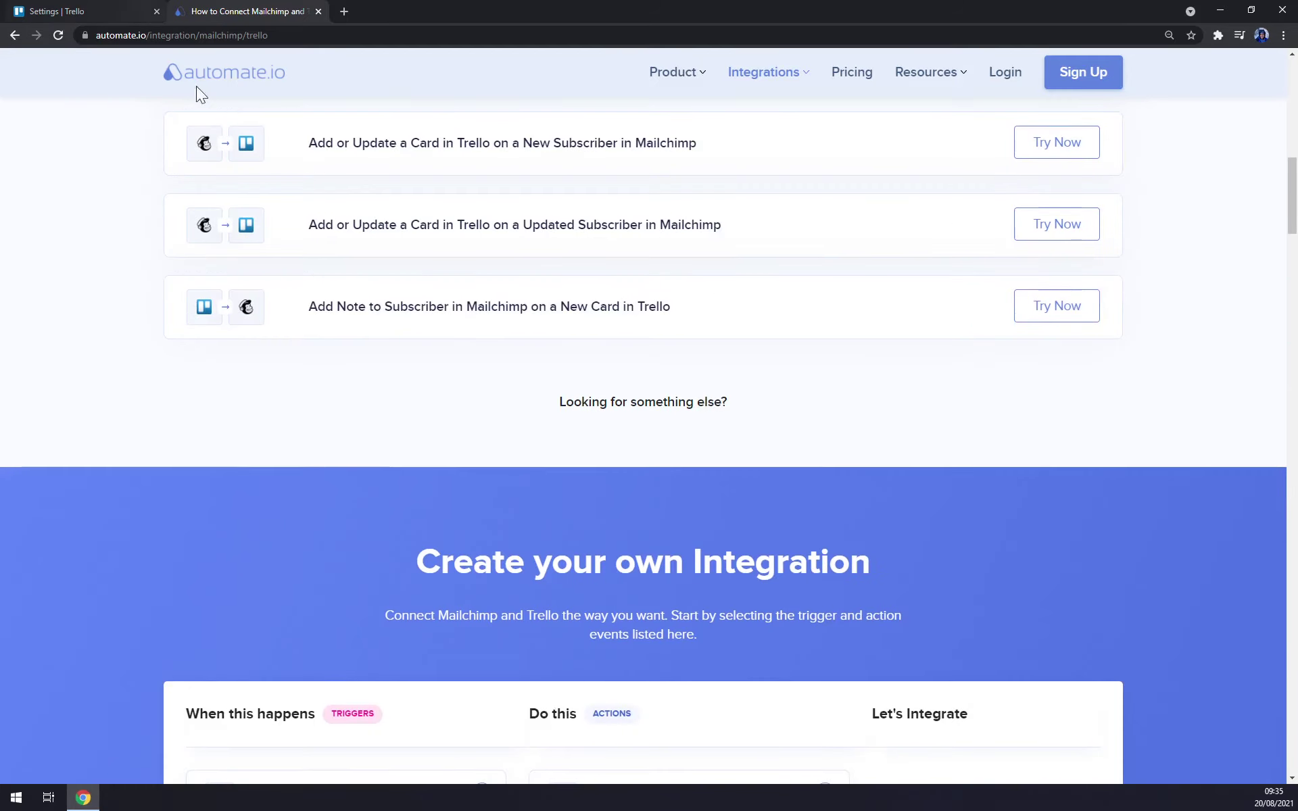
scroll(377, 417, up, 10)
- Open the two-step verification setup from Trello settings, then close the Atlassian and Automate.io tabs
click(128, 11)
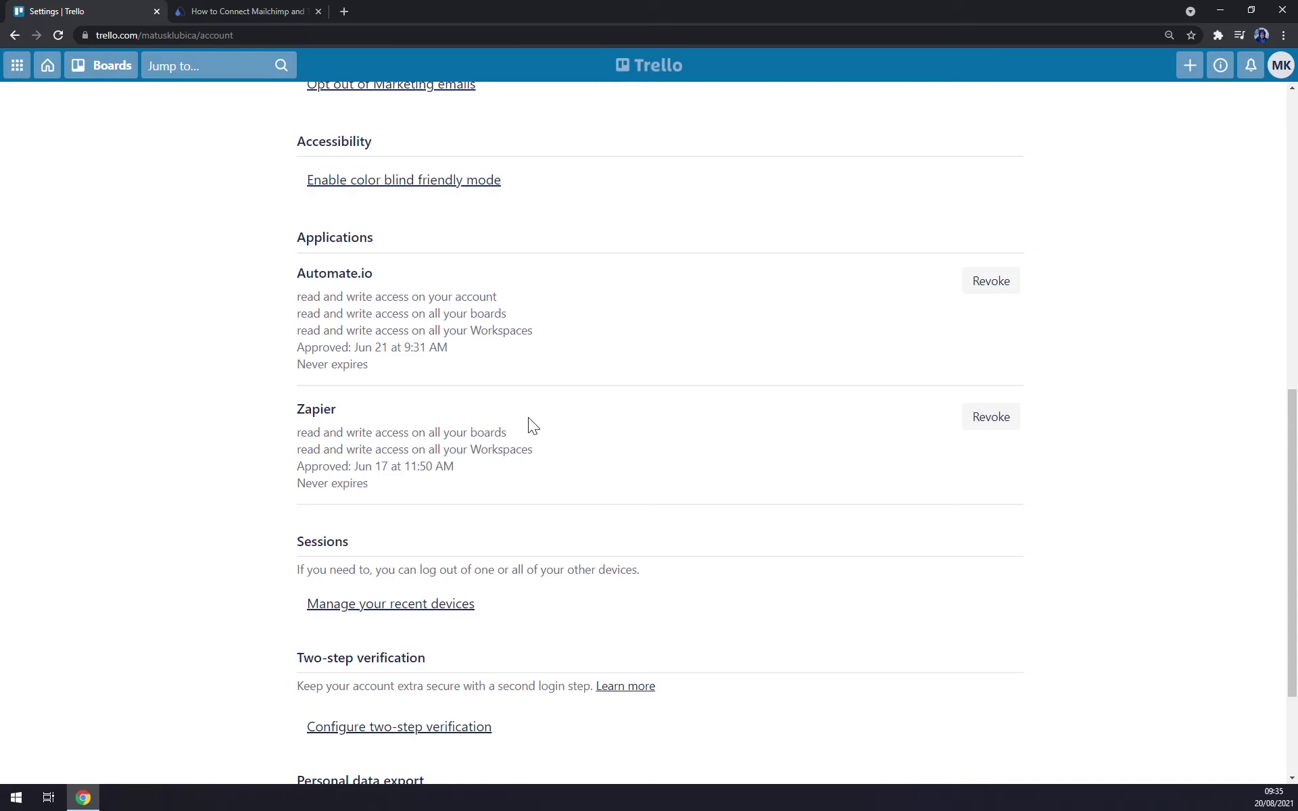
scroll(530, 419, down, 3)
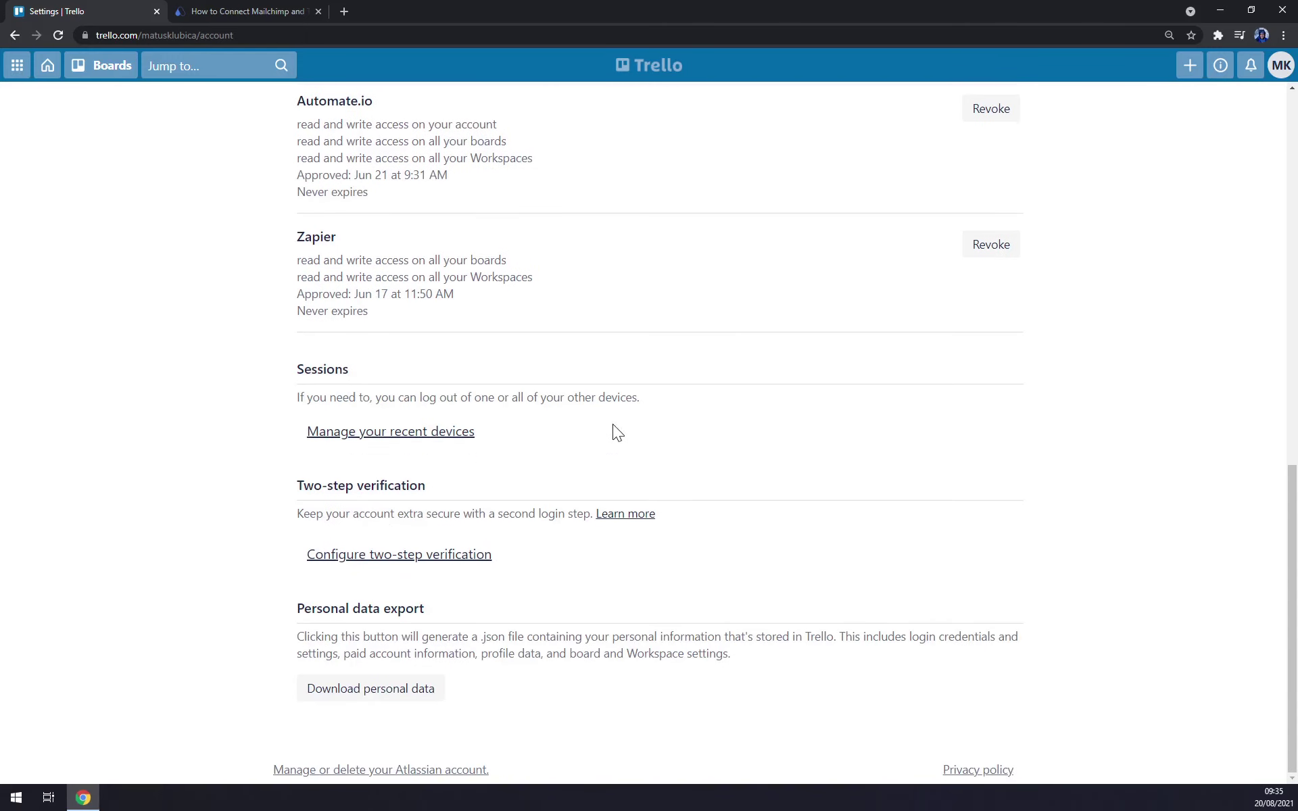
click(424, 568)
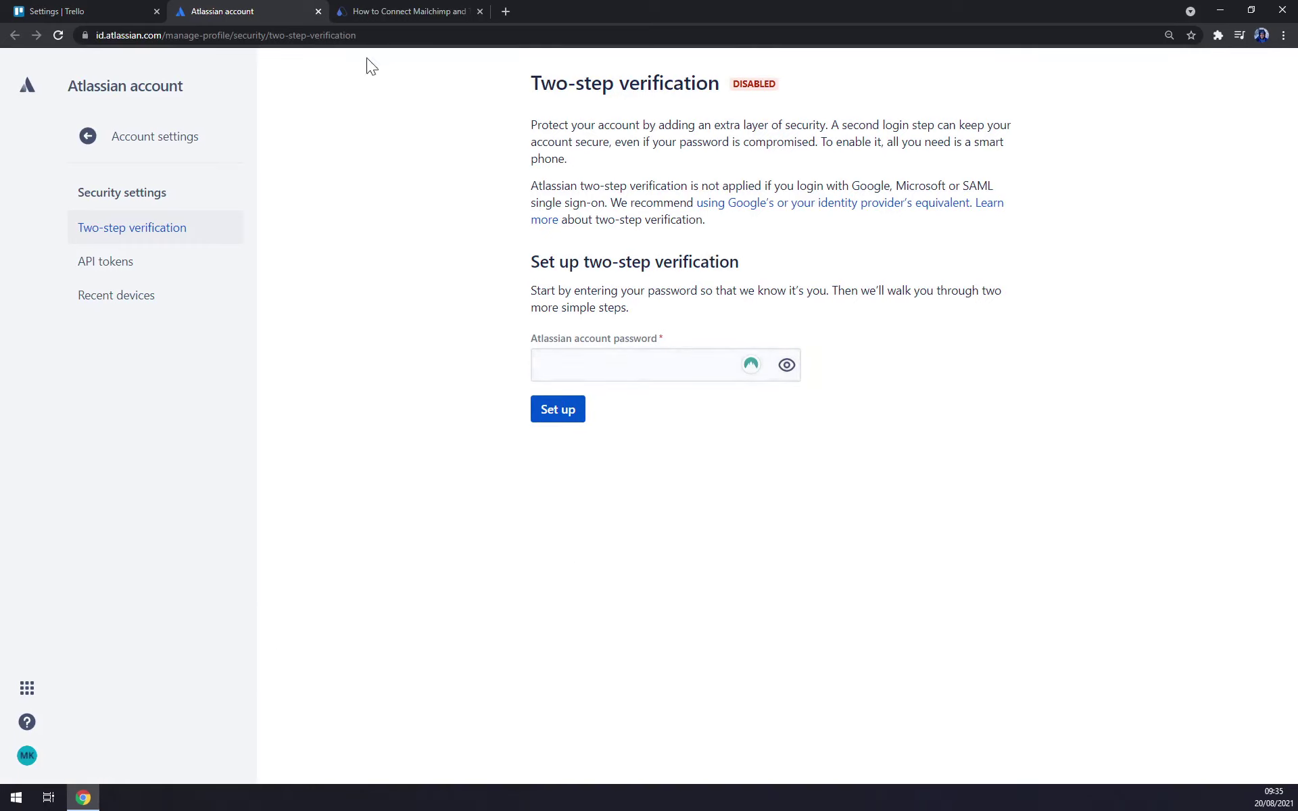
click(318, 12)
click(318, 12)
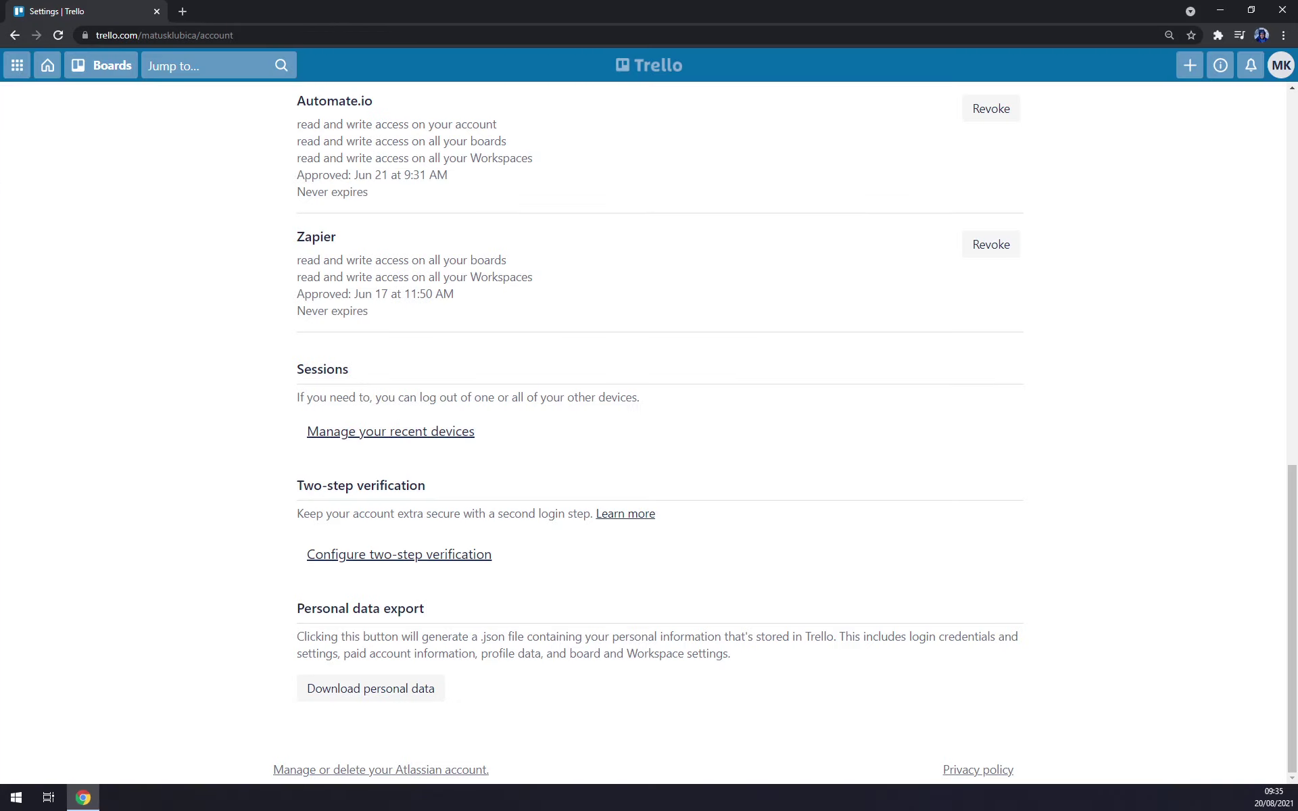
- Go to the Trello boards home and open MStone's Getting started checklist page
scroll(600, 414, up, 7)
scroll(596, 409, up, 5)
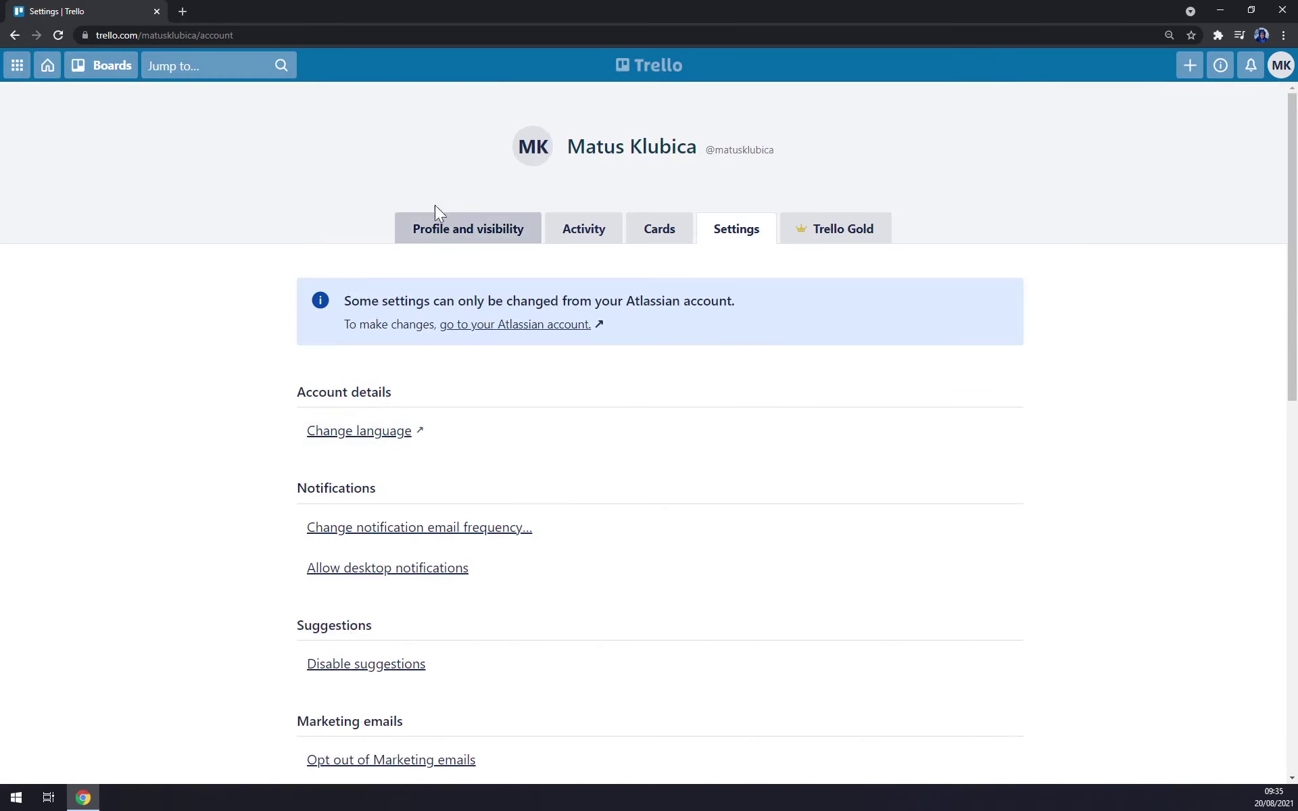
click(46, 70)
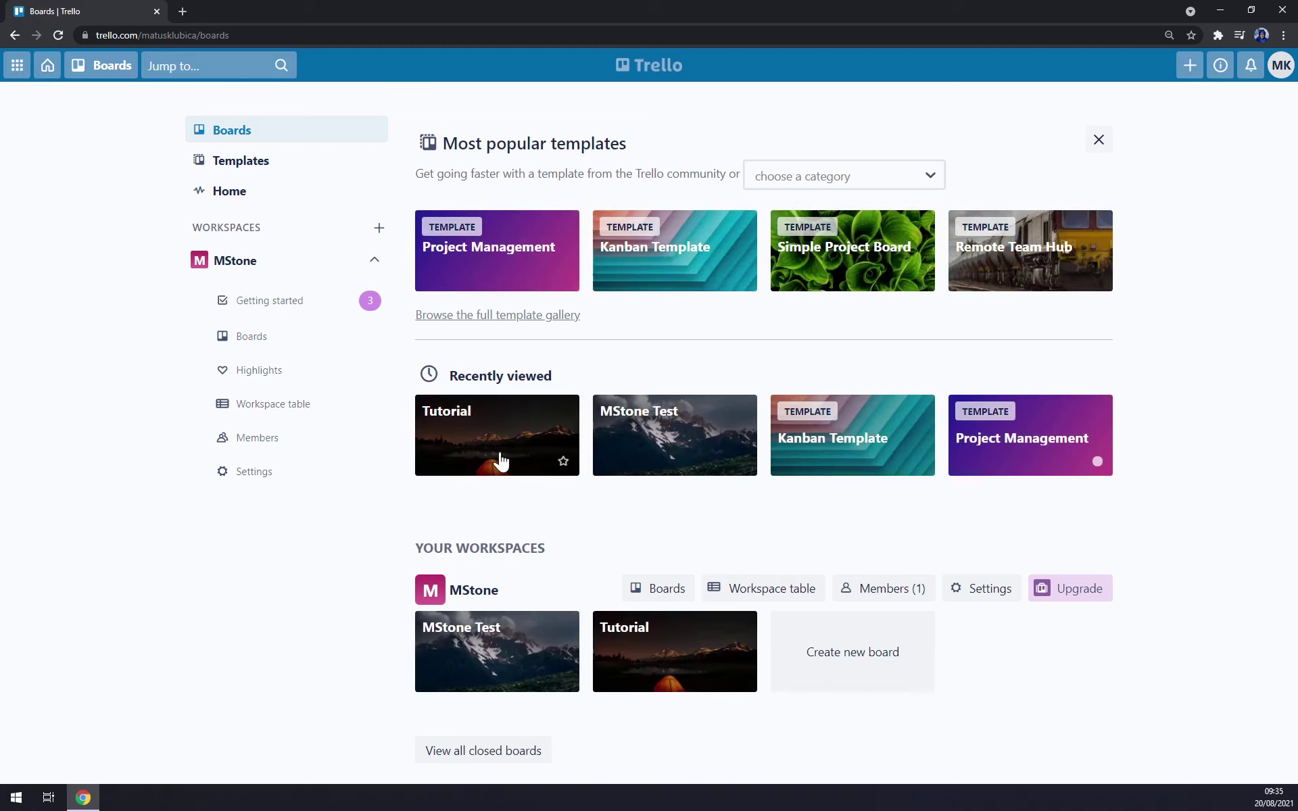
click(296, 313)
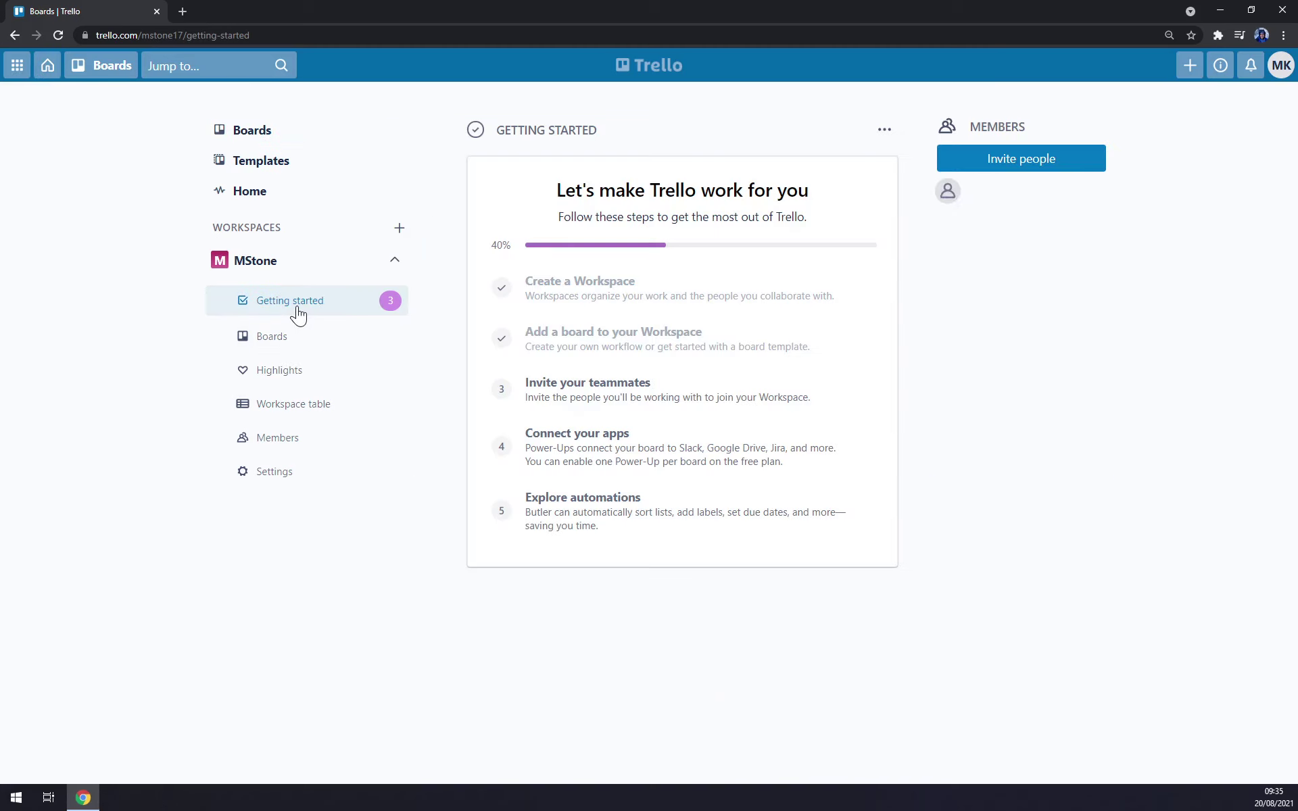